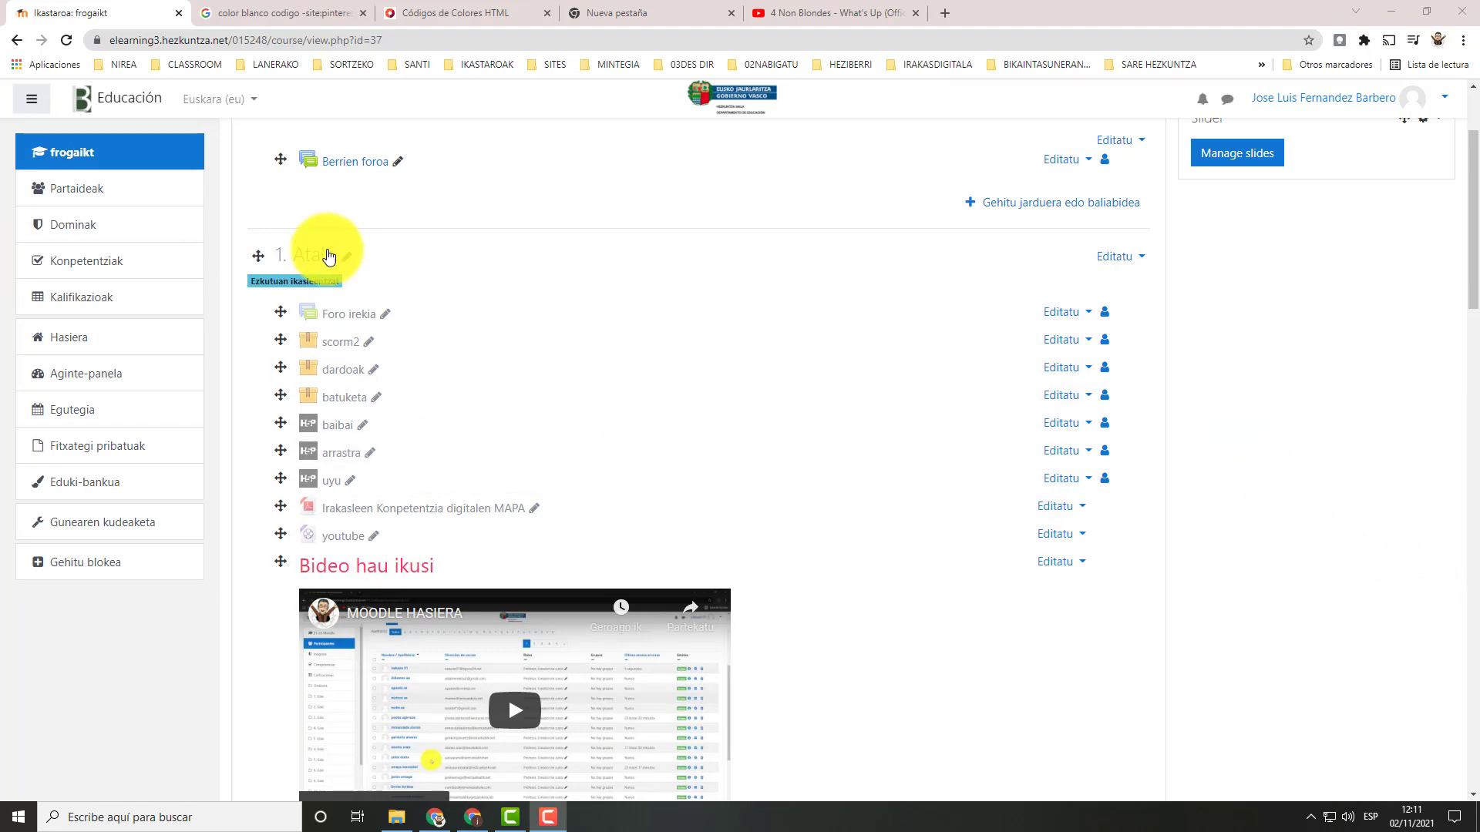
Look through the frogaikt course page, from the 1. Atala activities to the date-named weekly sections
scroll(413, 180, up, 2)
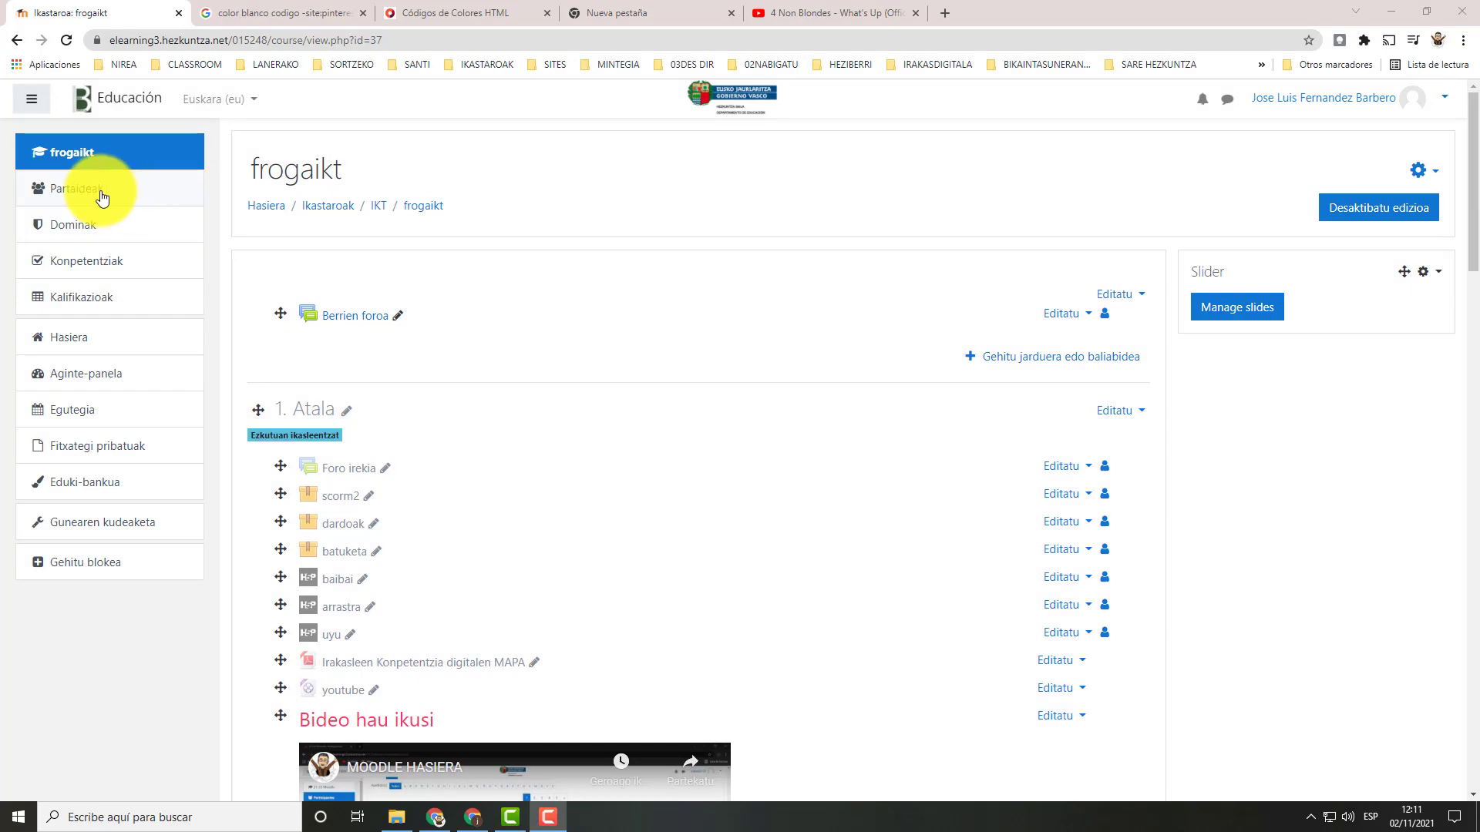
scroll(388, 414, down, 9)
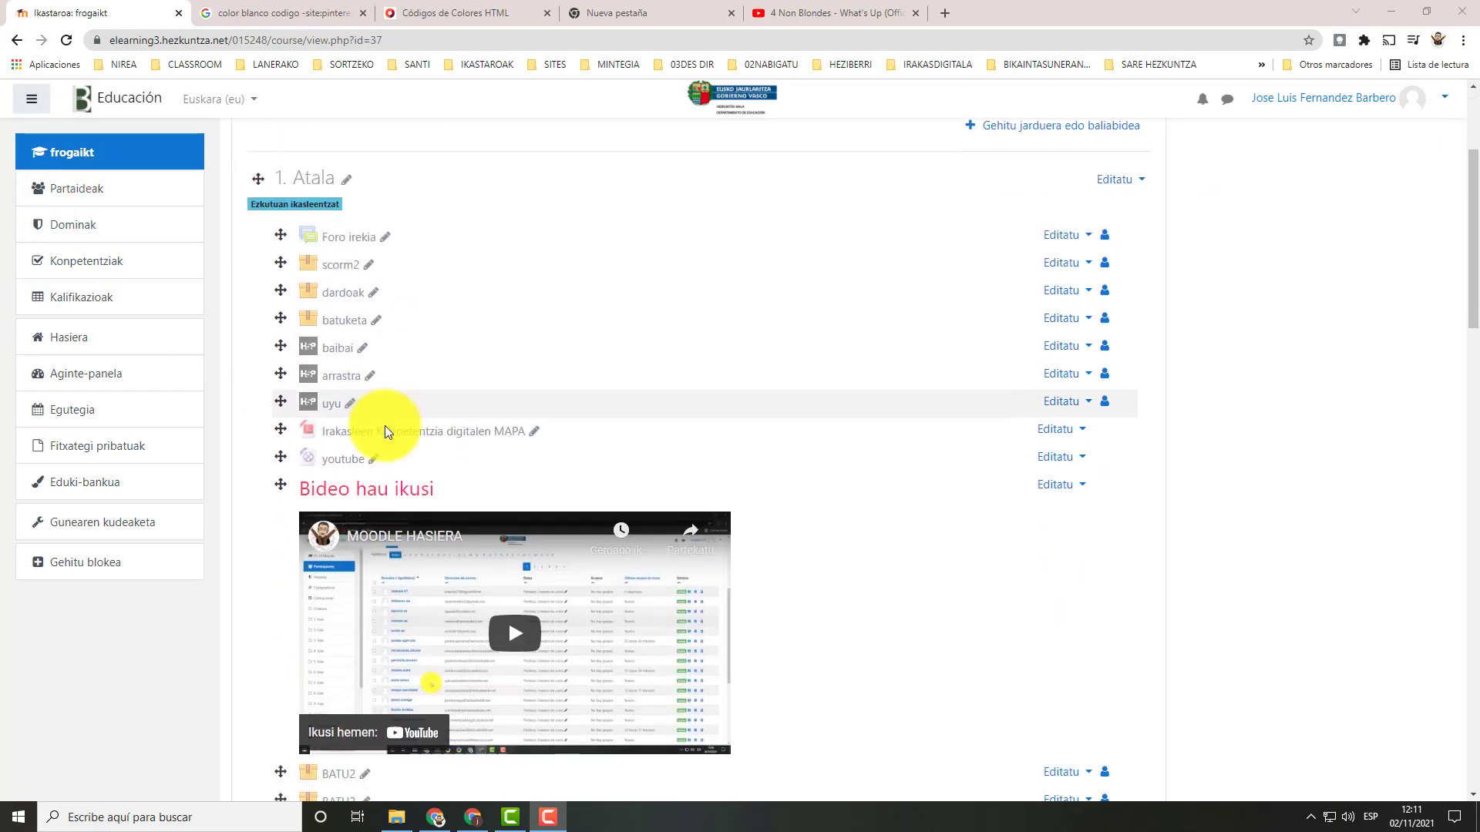
scroll(383, 496, down, 7)
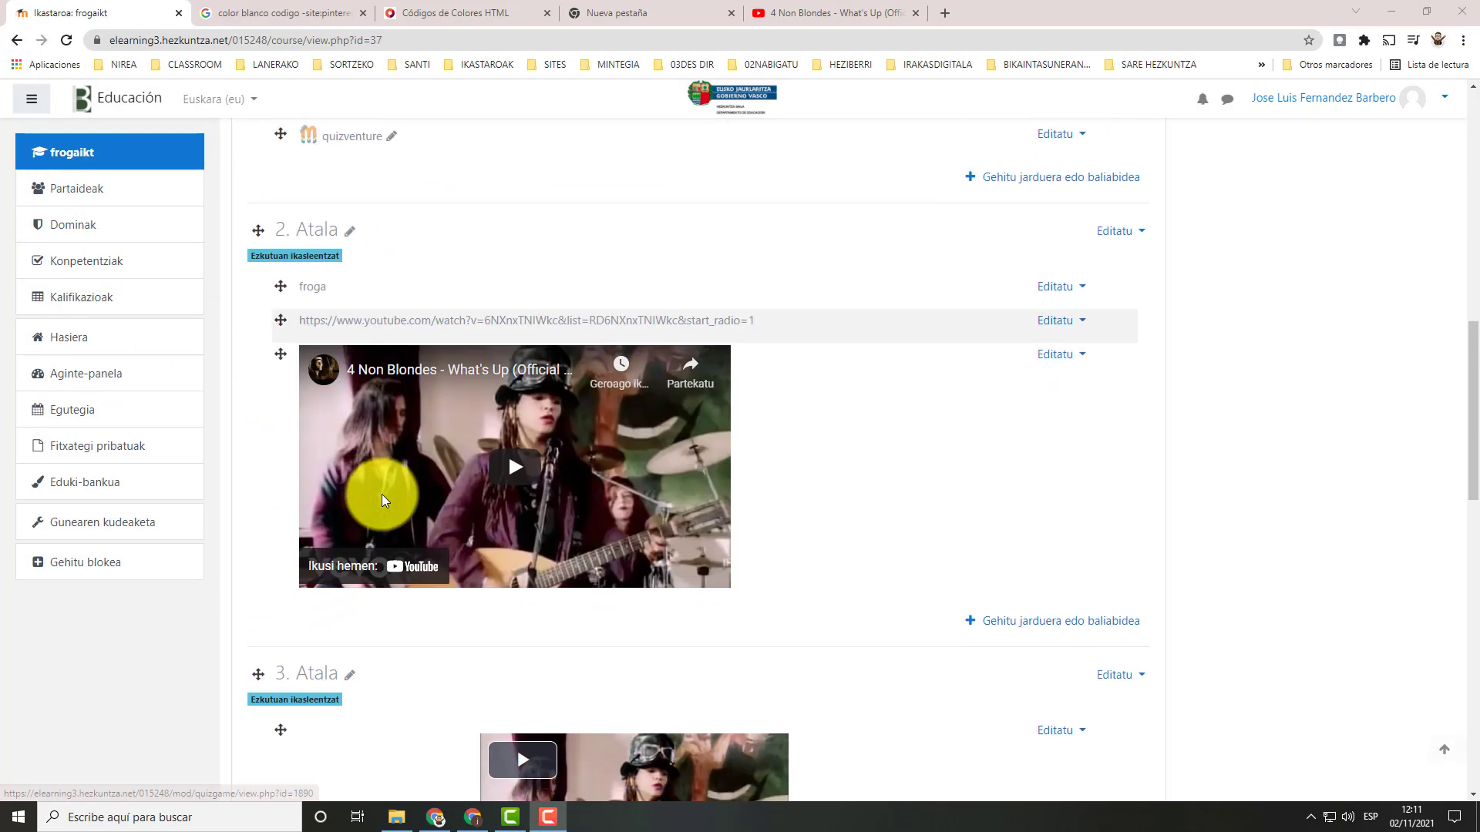
scroll(383, 505, up, 16)
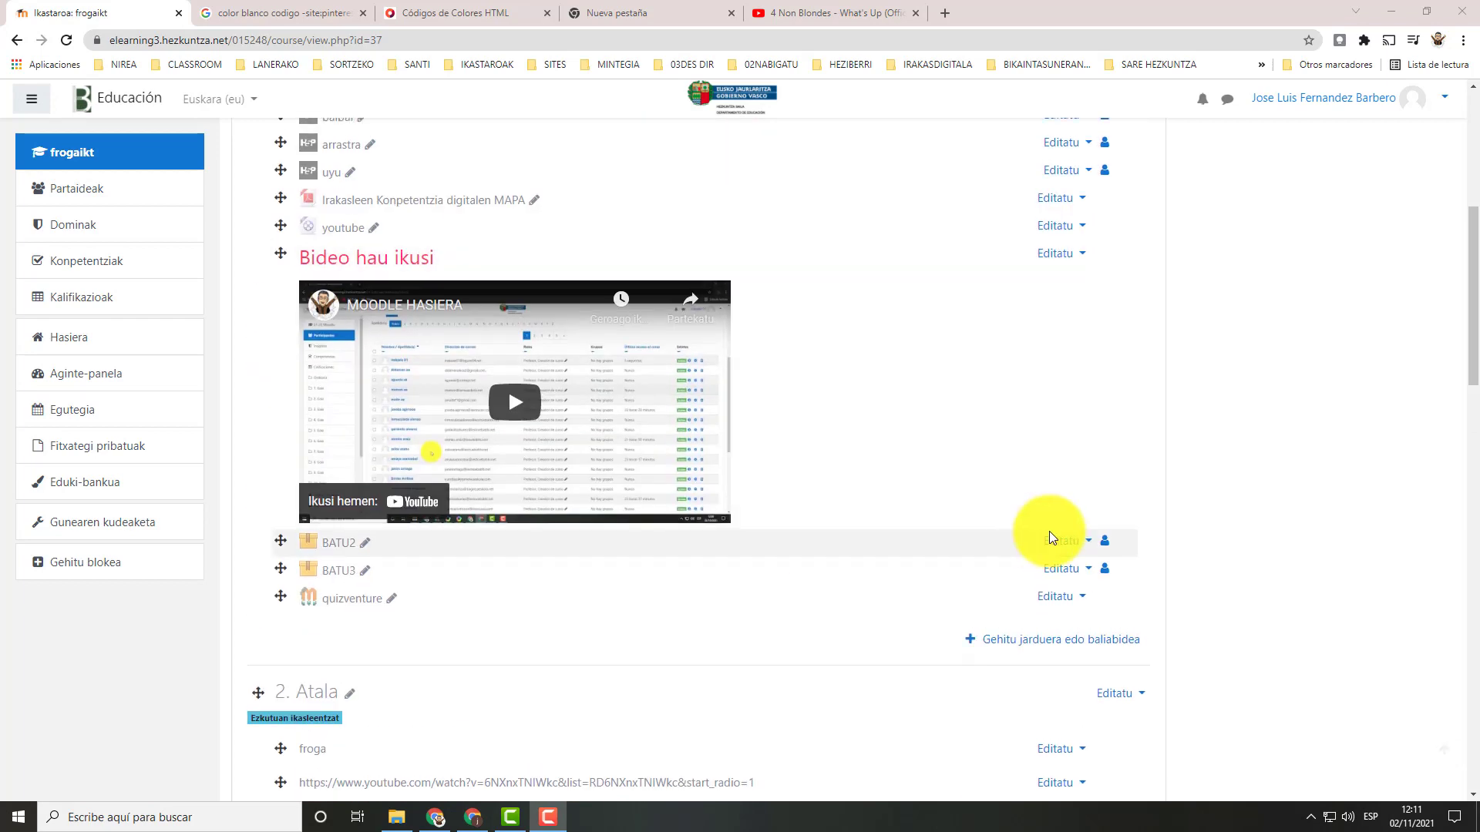
scroll(1217, 506, up, 1)
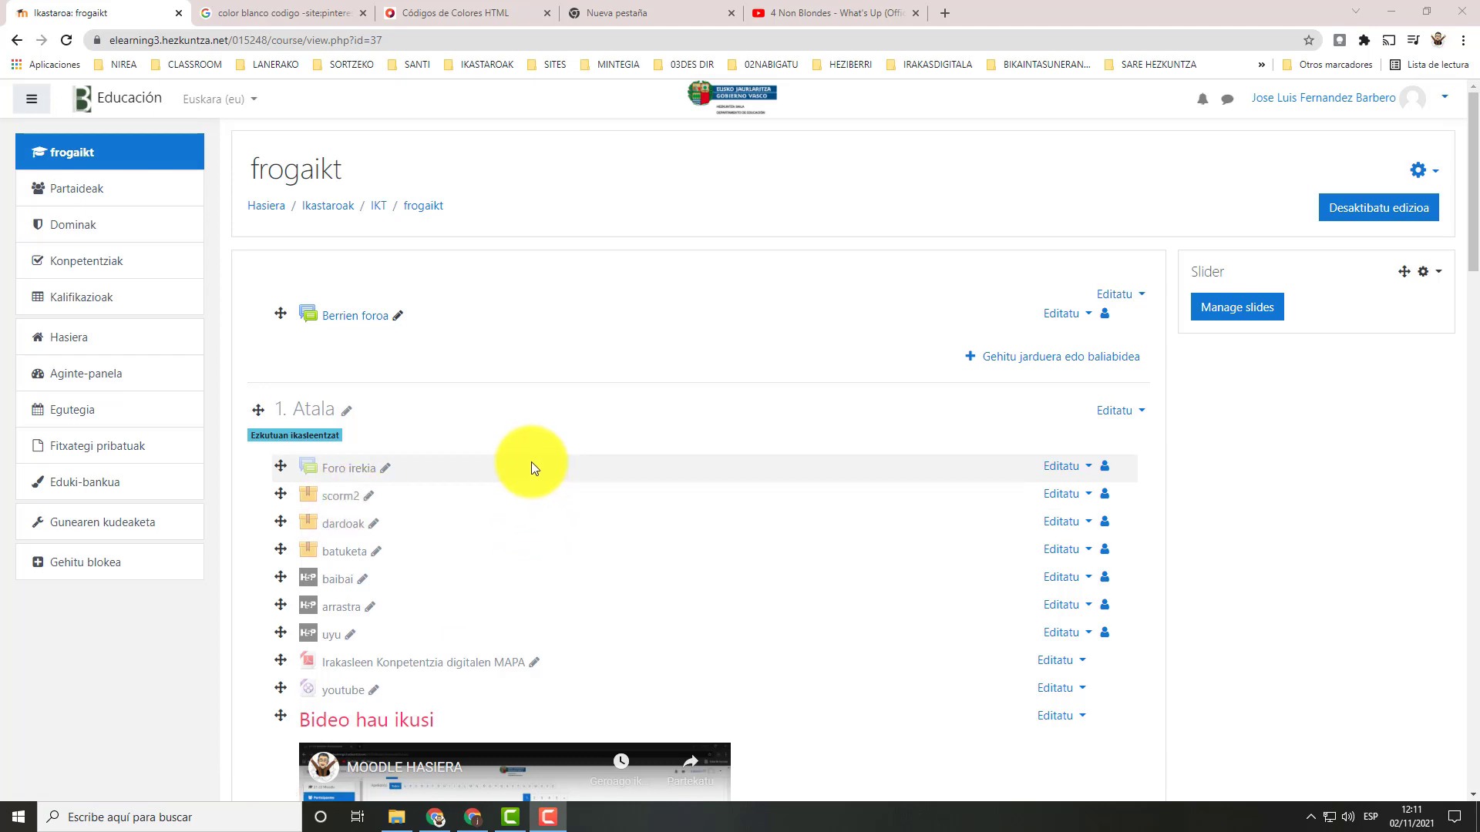
scroll(1239, 558, down, 4)
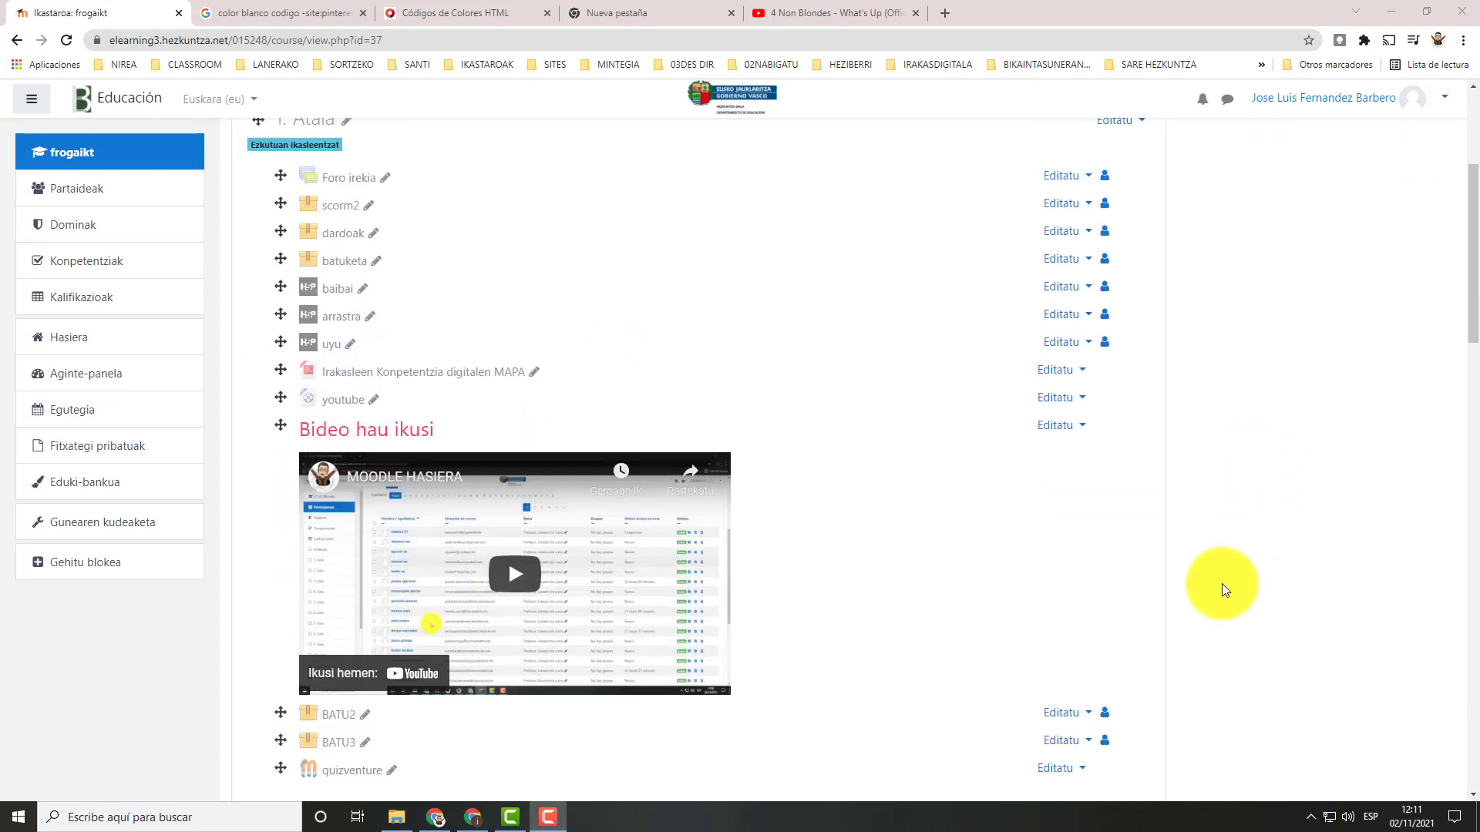
scroll(1219, 584, up, 4)
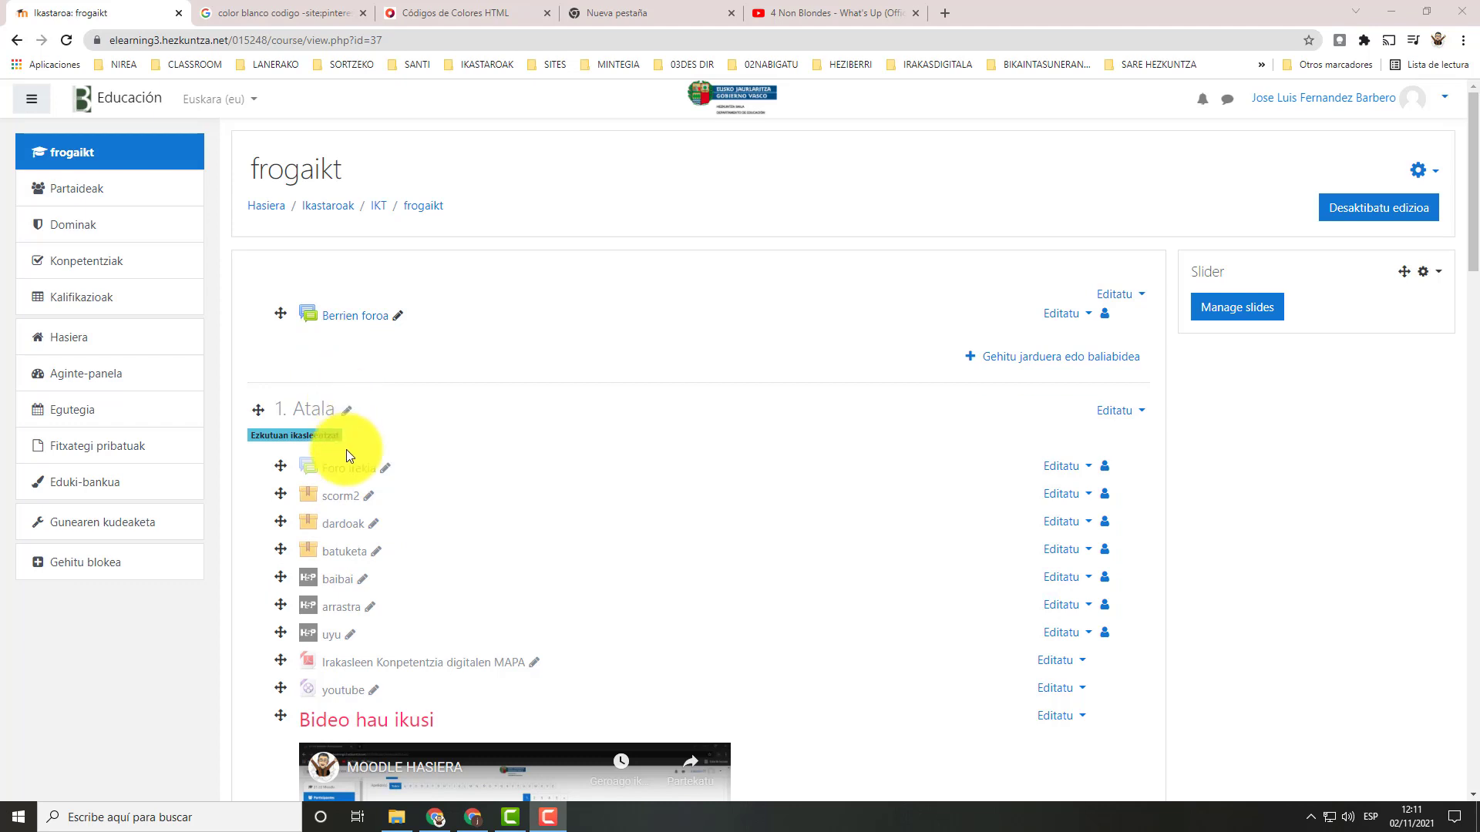
scroll(346, 454, down, 3)
scroll(344, 459, up, 2)
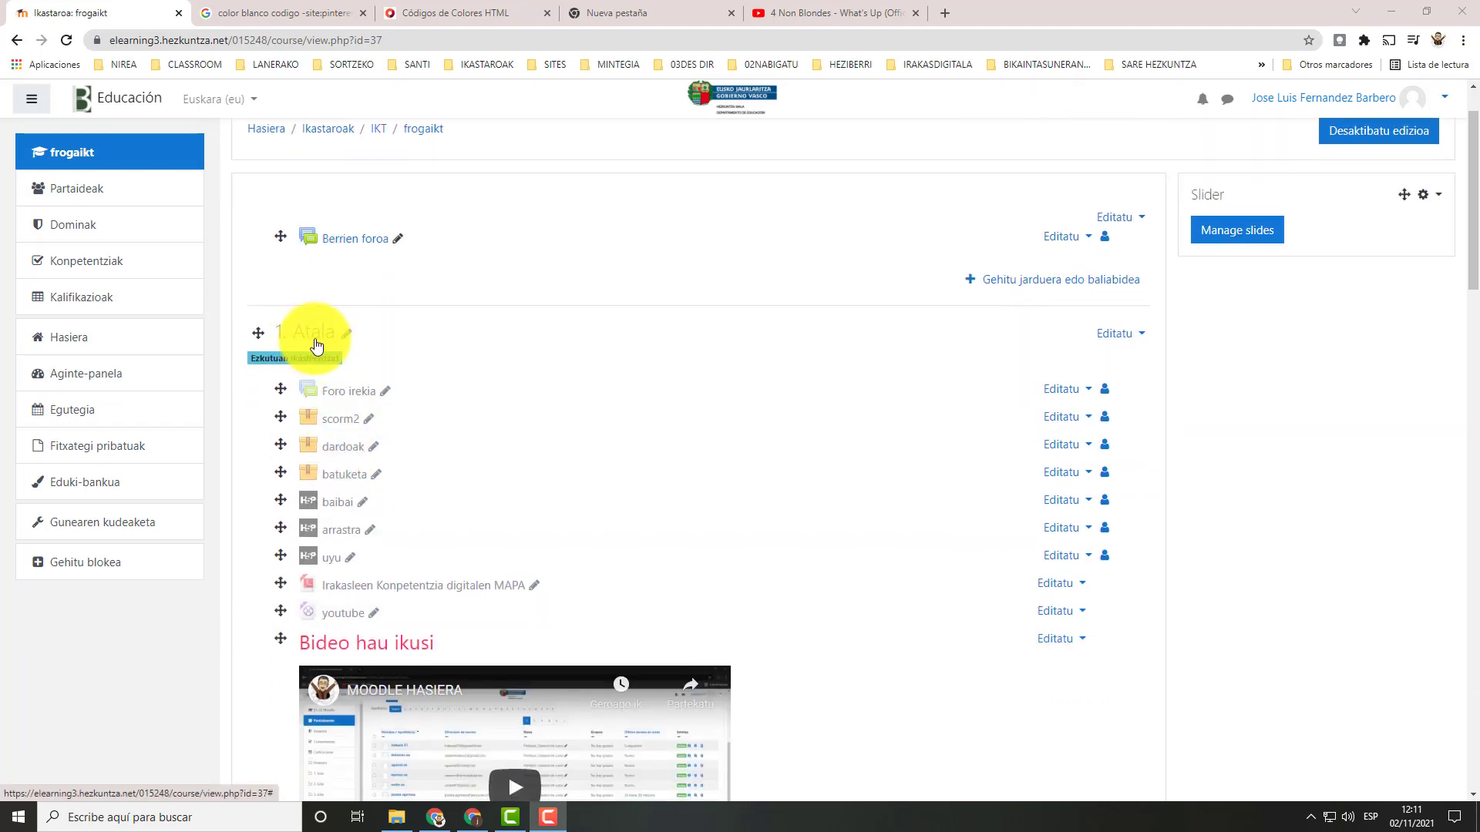
scroll(344, 645, down, 5)
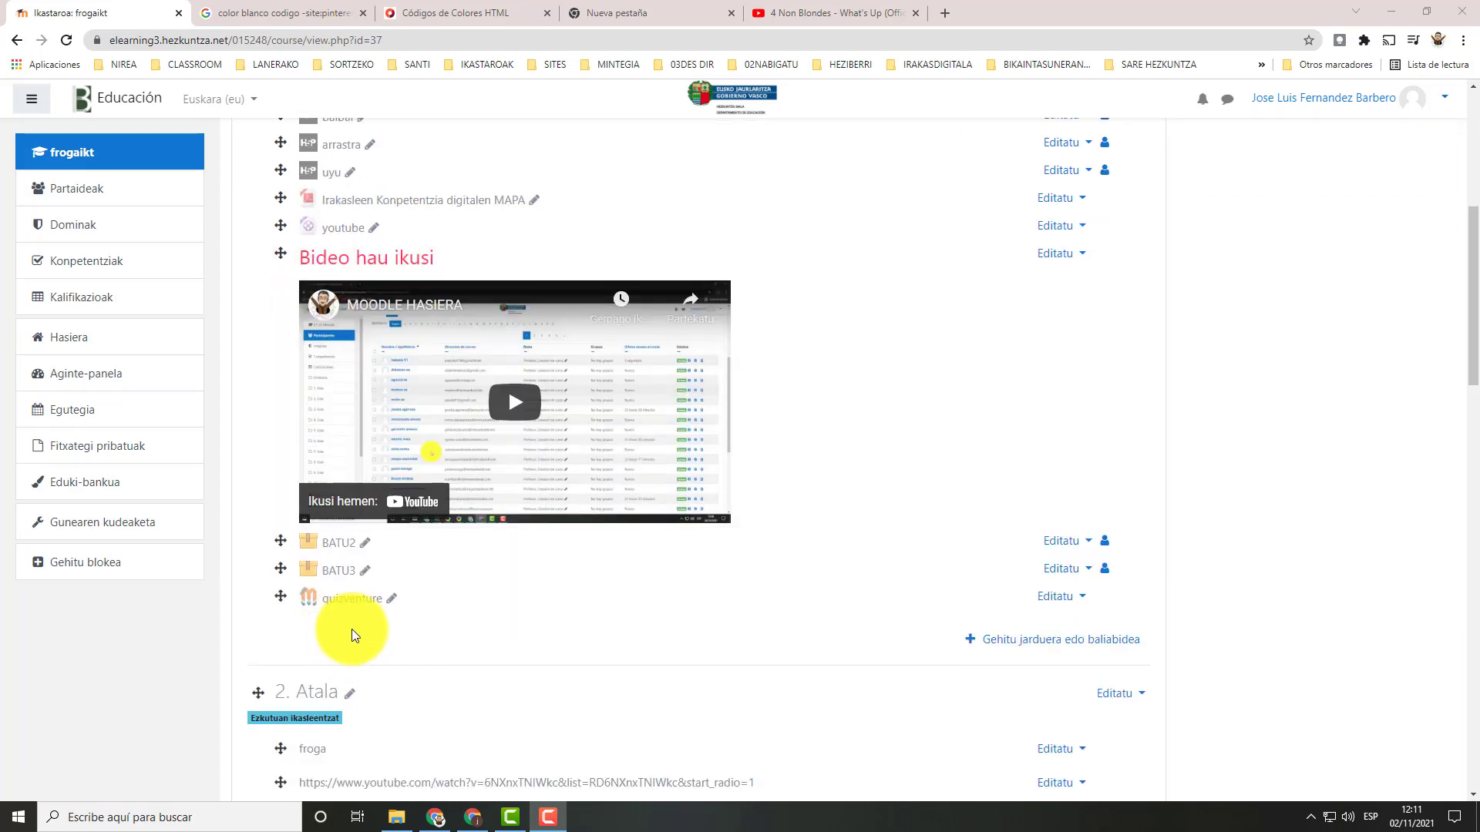
scroll(350, 624, down, 7)
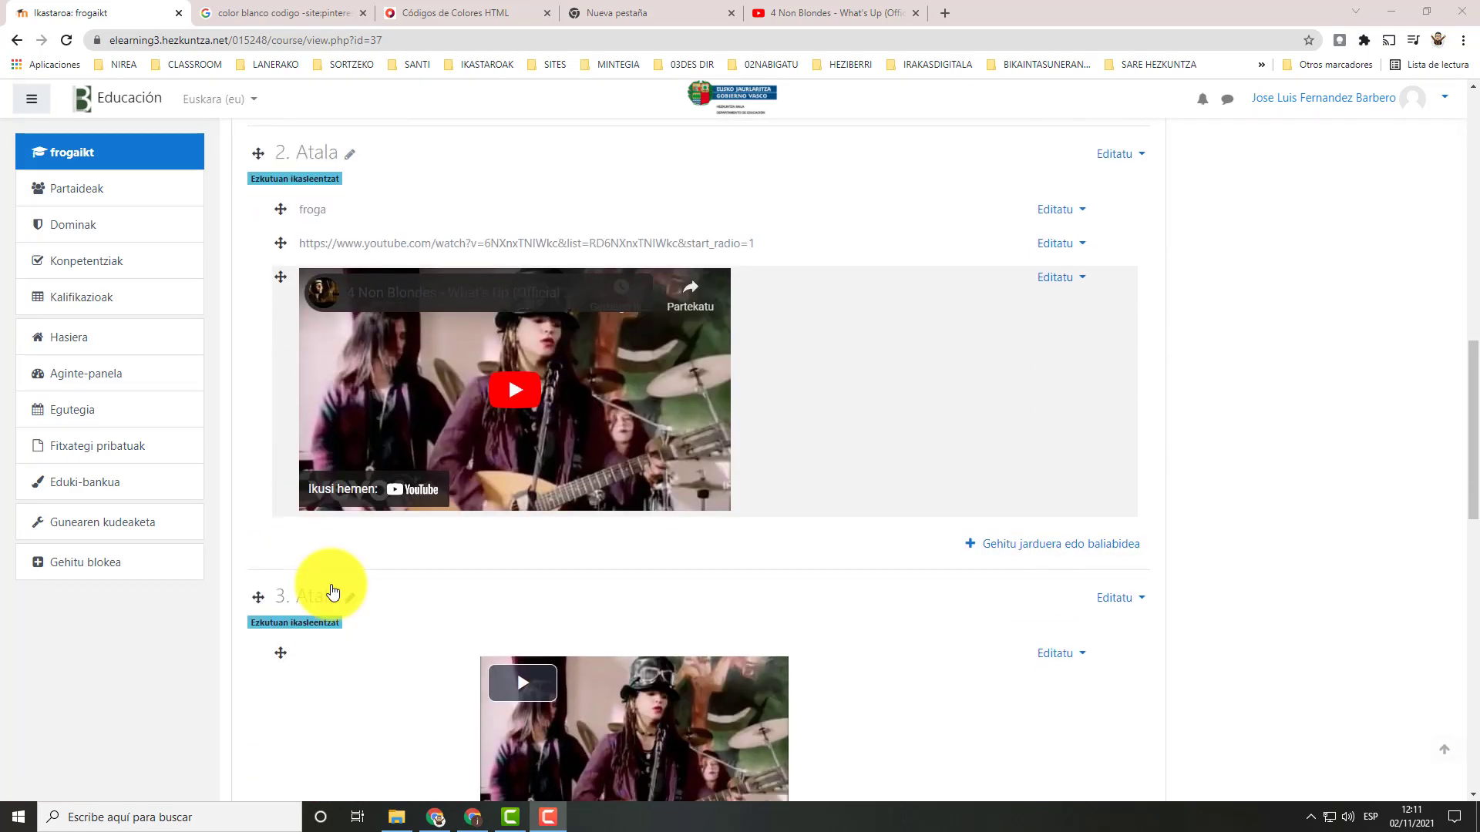
scroll(331, 590, down, 6)
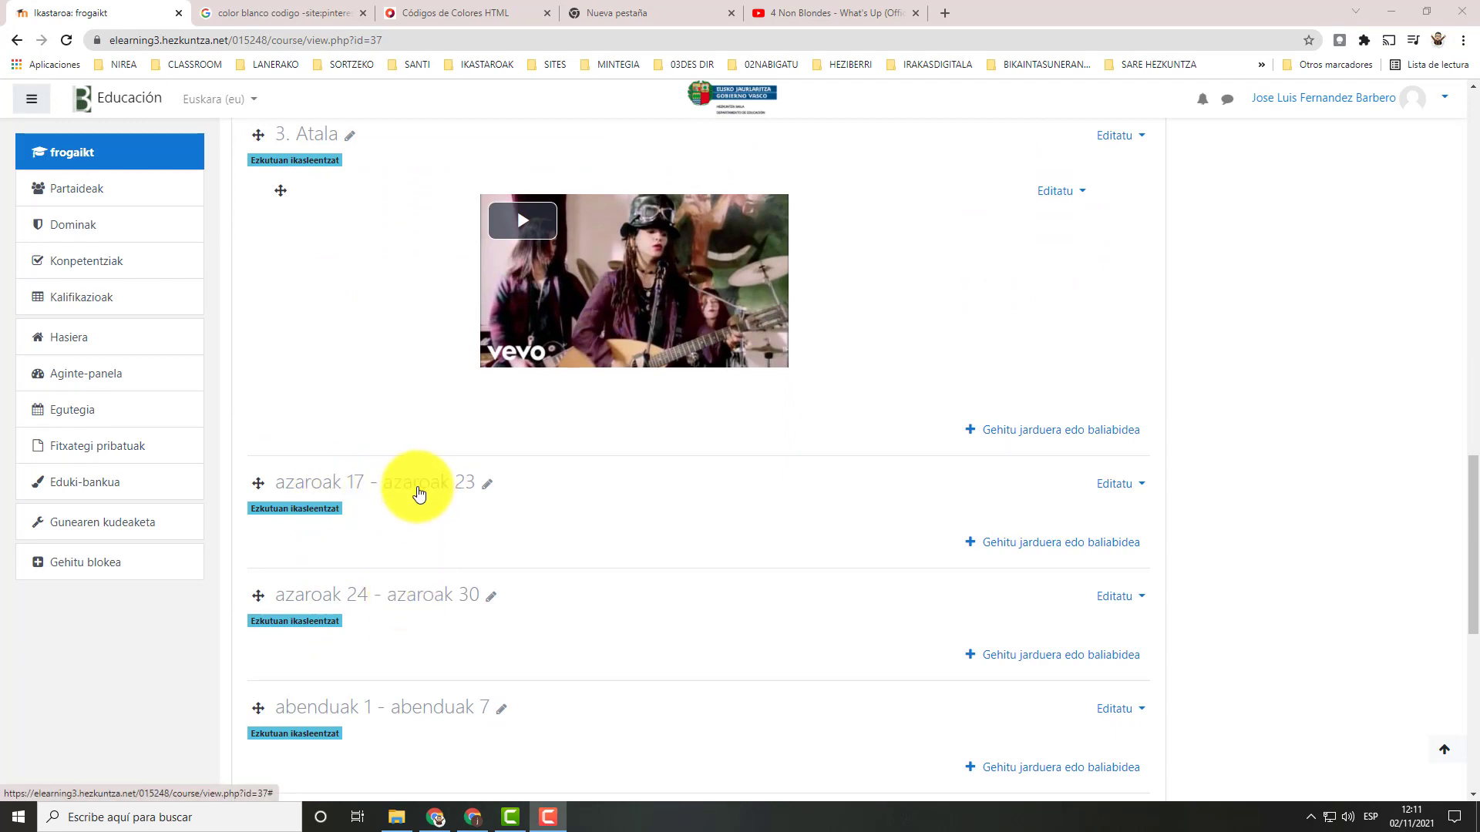
Open the title of the "azaroak 17 - azaroak 23" section for editing and cancel the edit
click(489, 490)
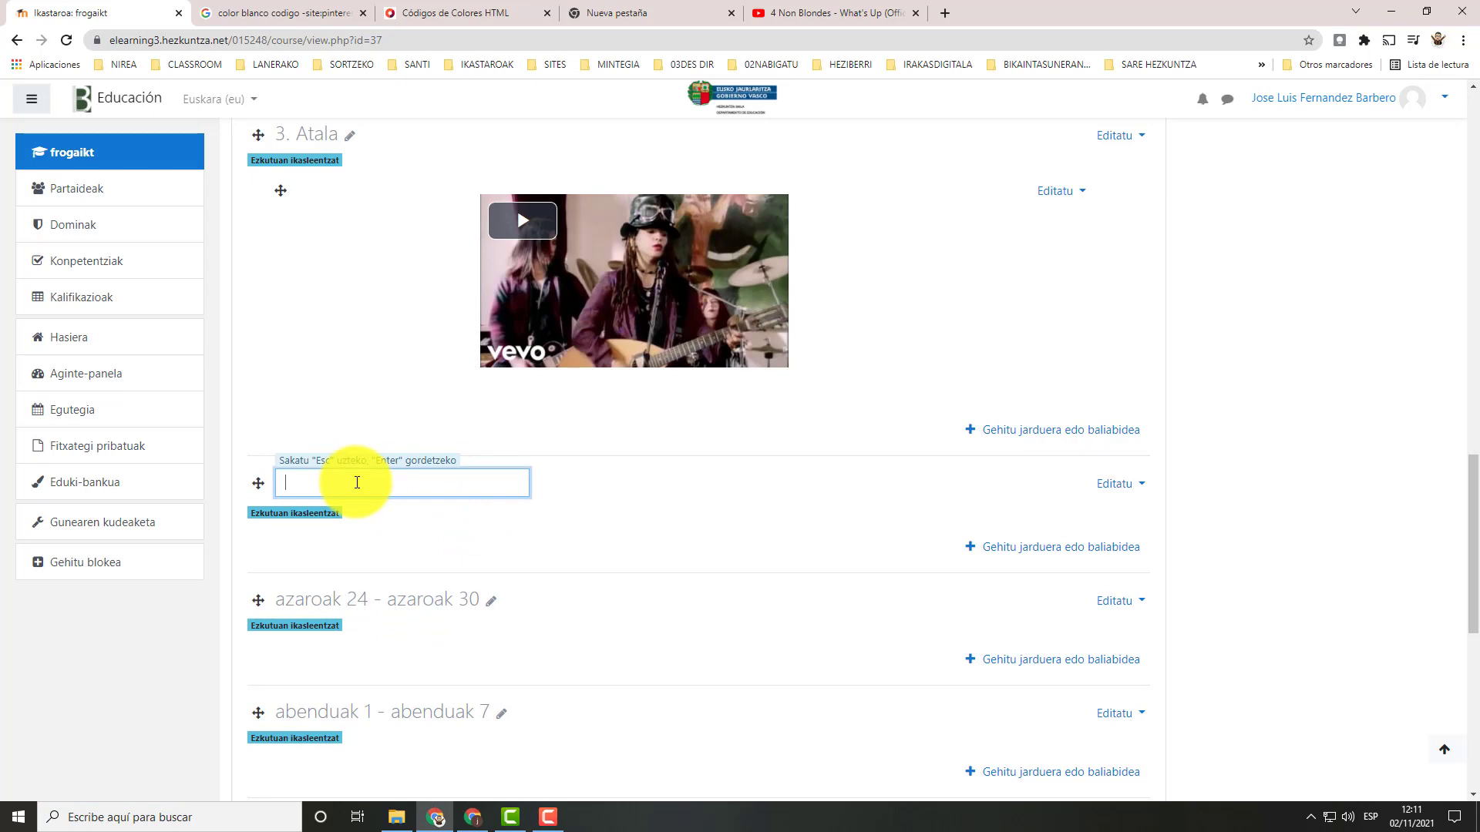
click(1246, 494)
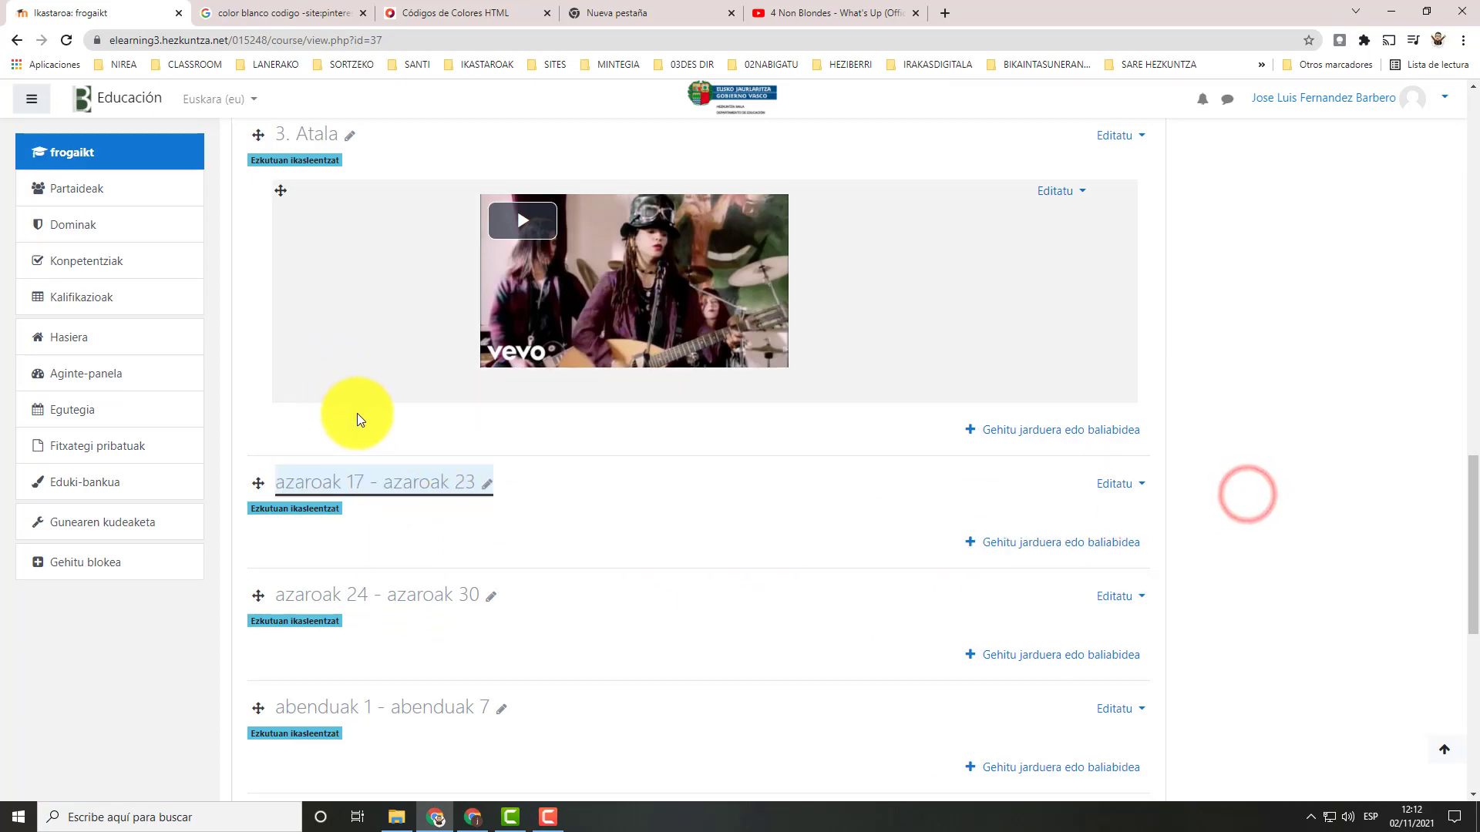
scroll(391, 442, up, 5)
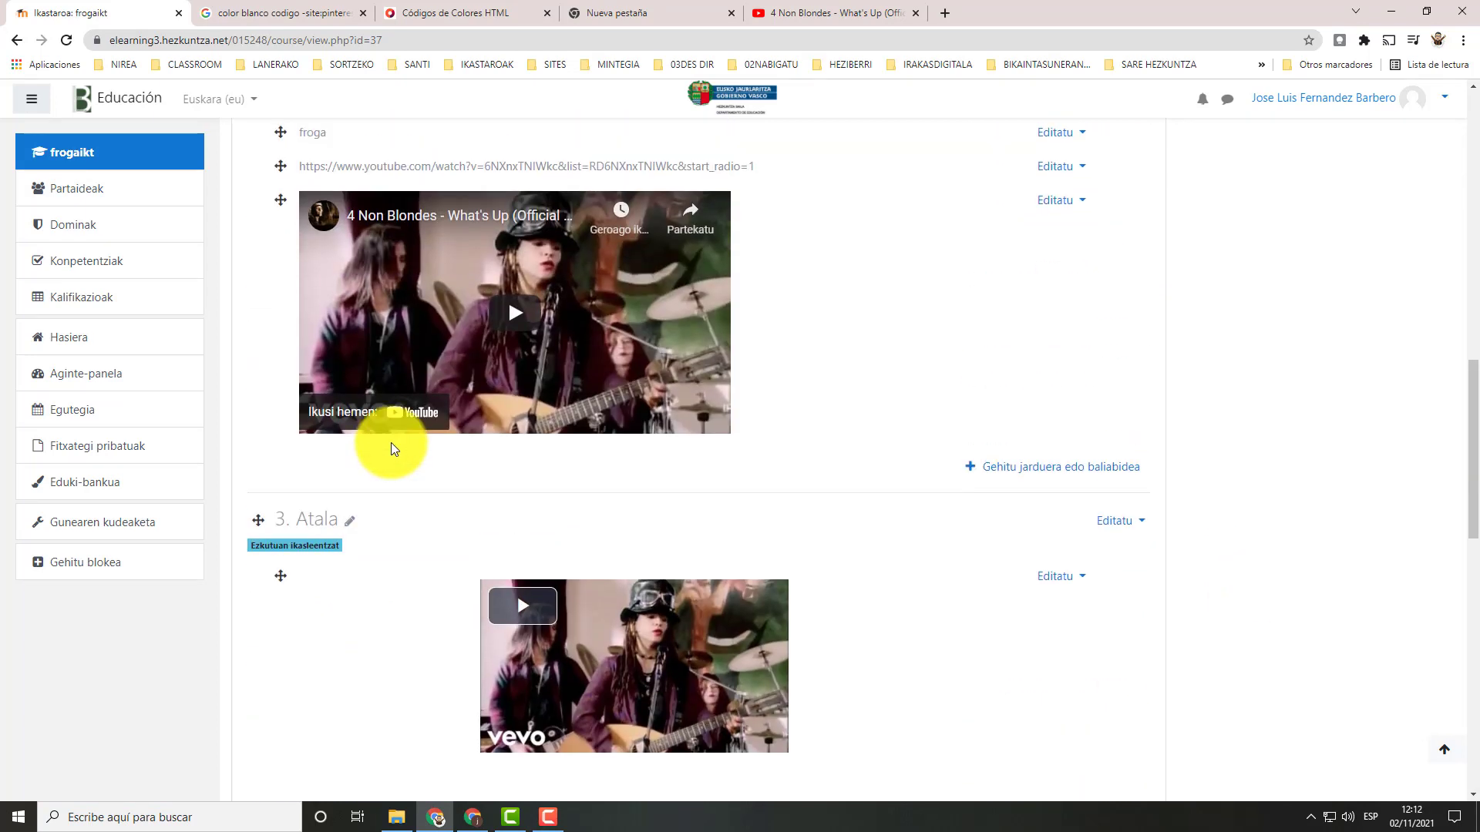
scroll(391, 443, up, 9)
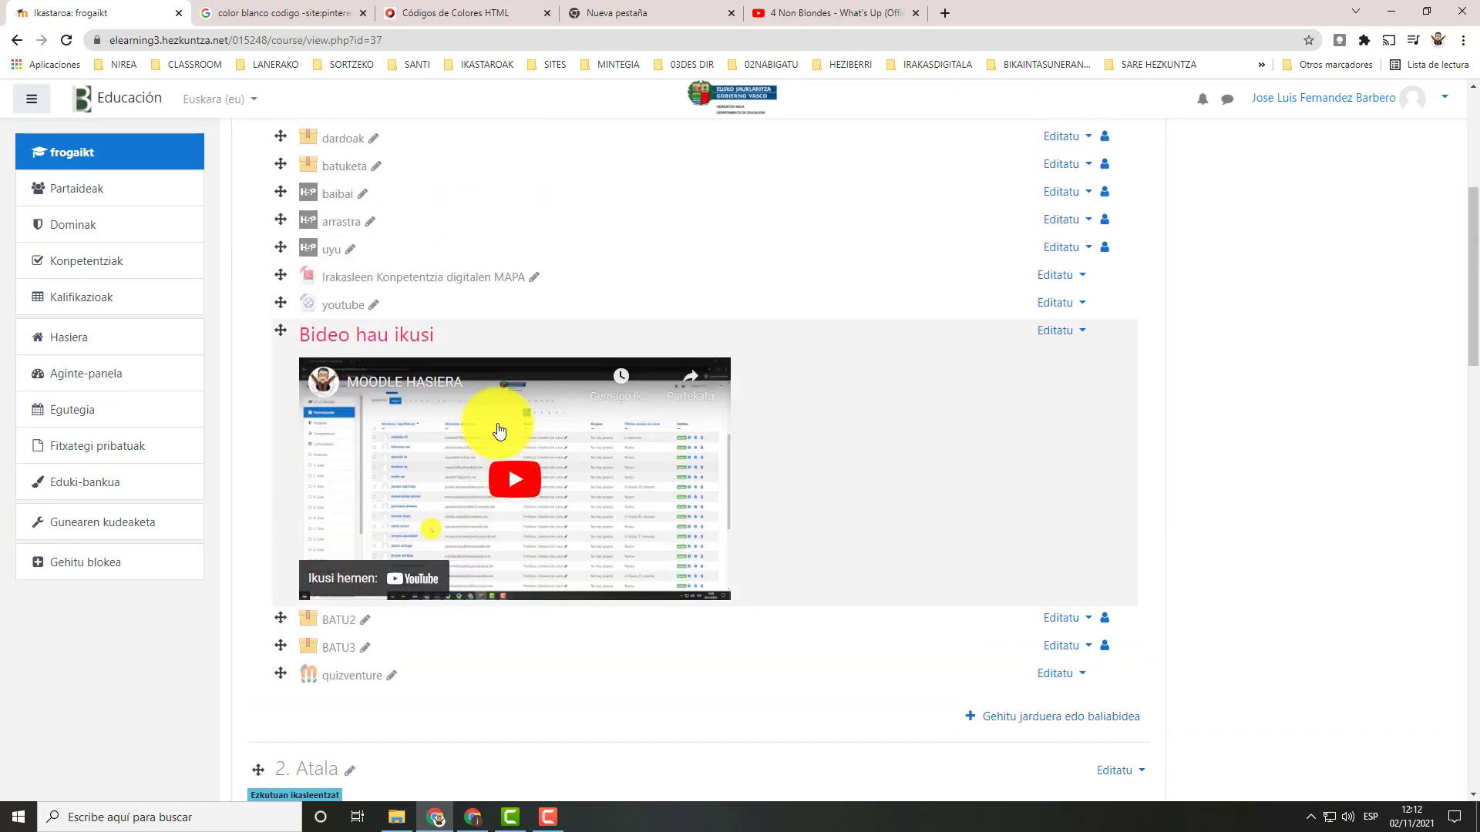
scroll(499, 430, up, 5)
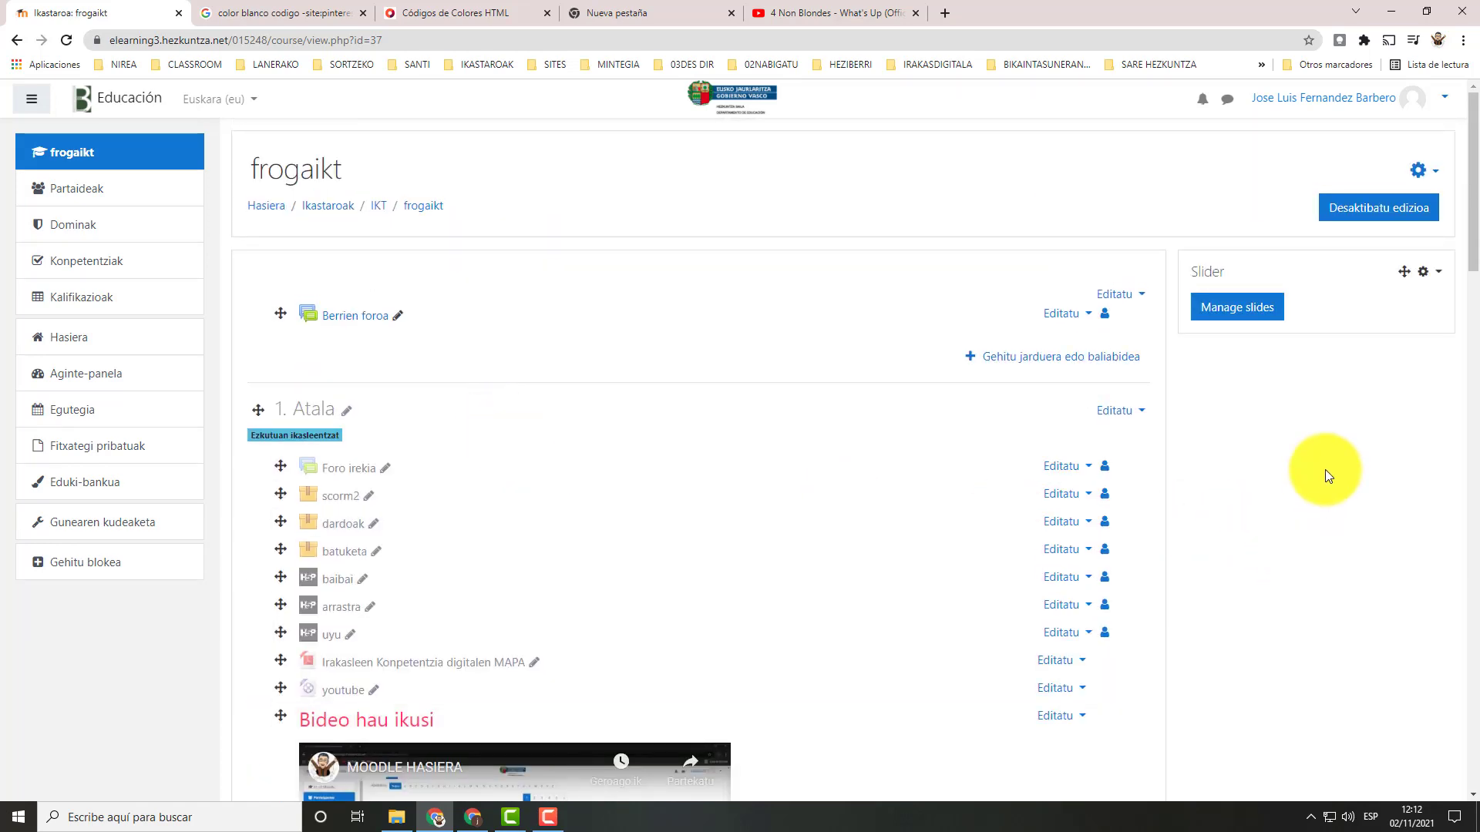
Turn off editing mode to view the course without its editing controls, and turn editing back on
click(1377, 220)
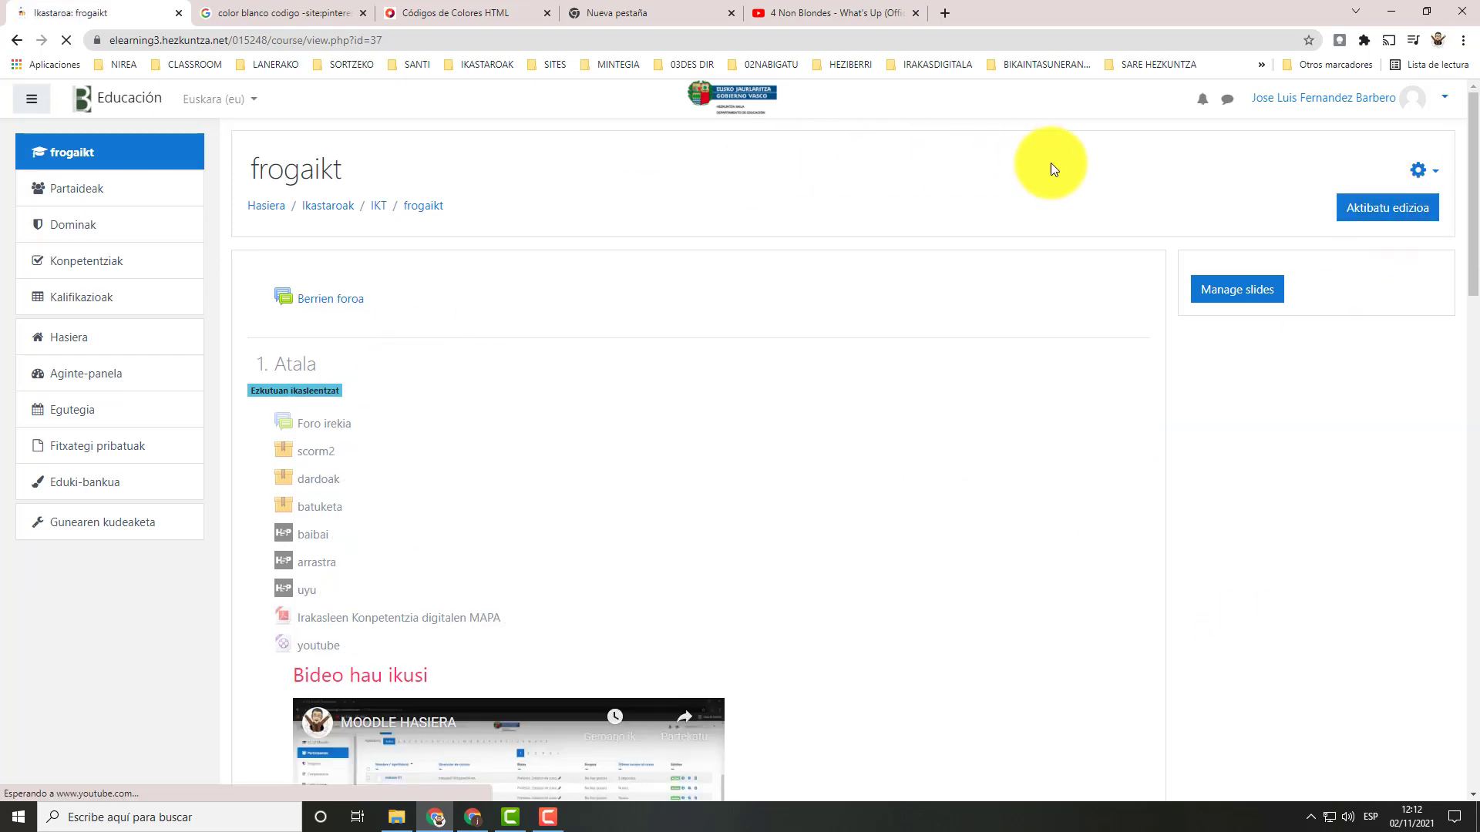
scroll(401, 409, down, 2)
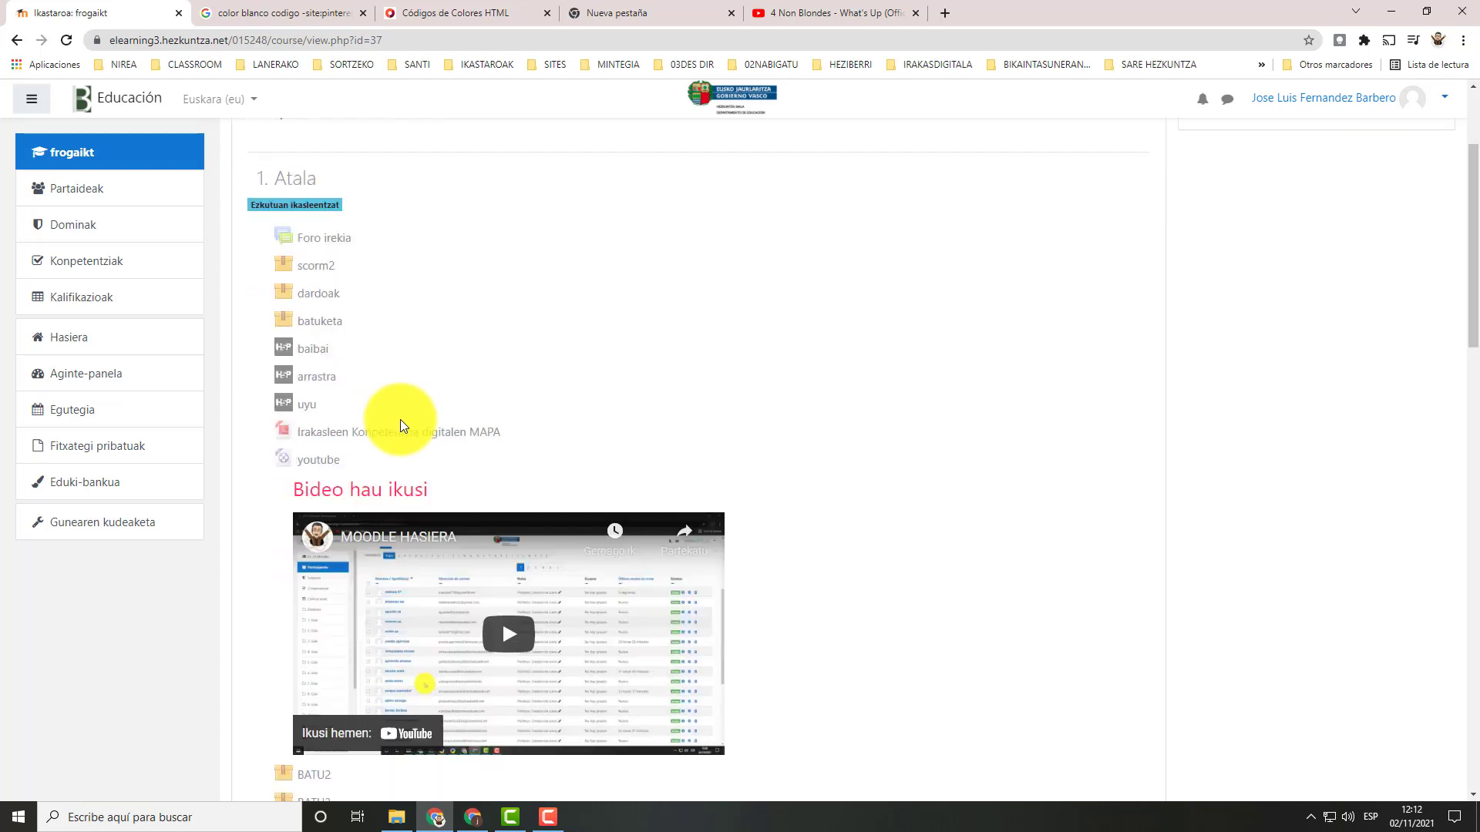
scroll(848, 370, up, 2)
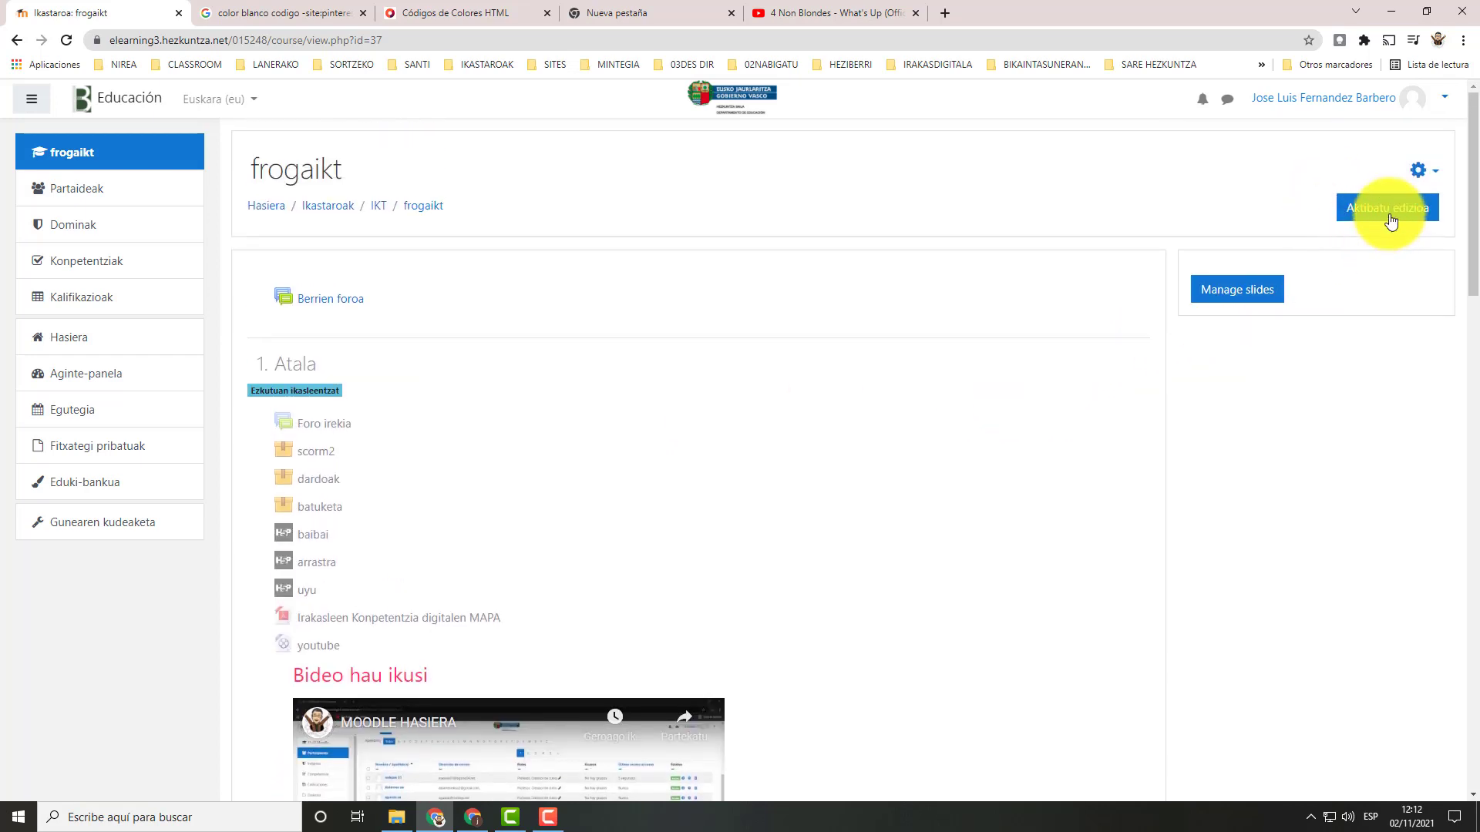
click(1391, 215)
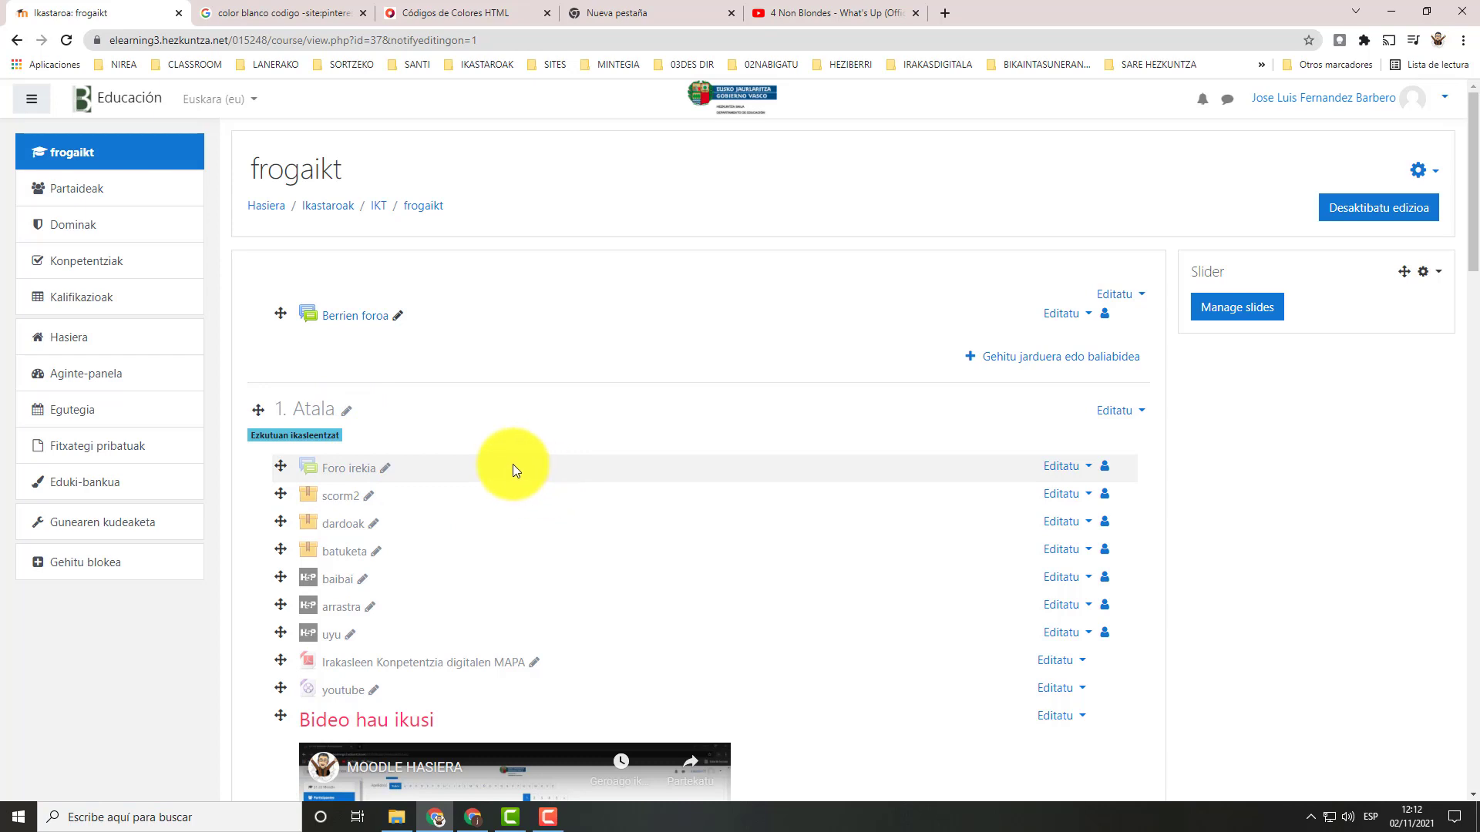
Open the settings form of the frogaikt course
scroll(512, 464, down, 3)
scroll(513, 465, up, 3)
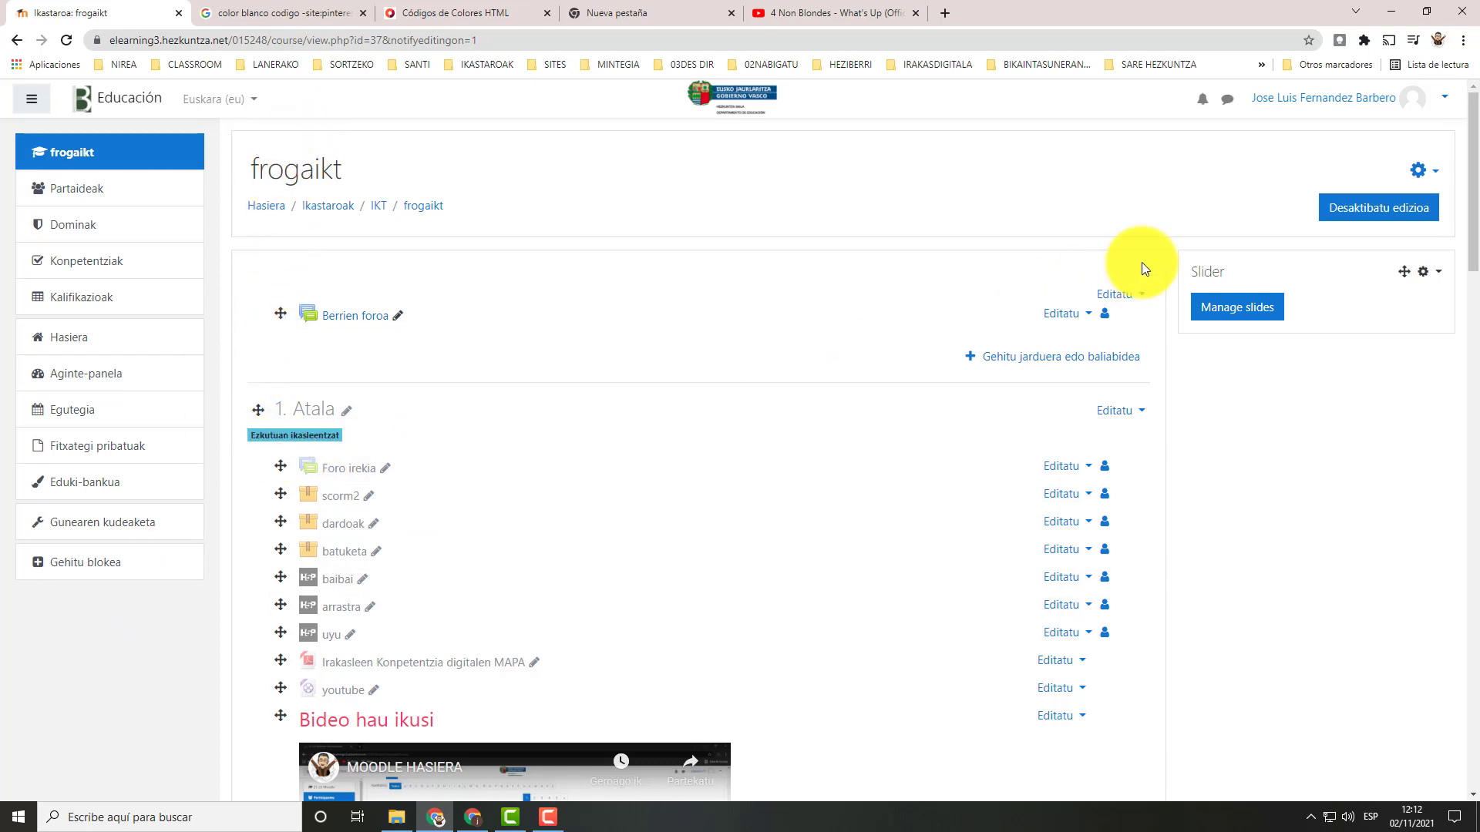
click(1431, 173)
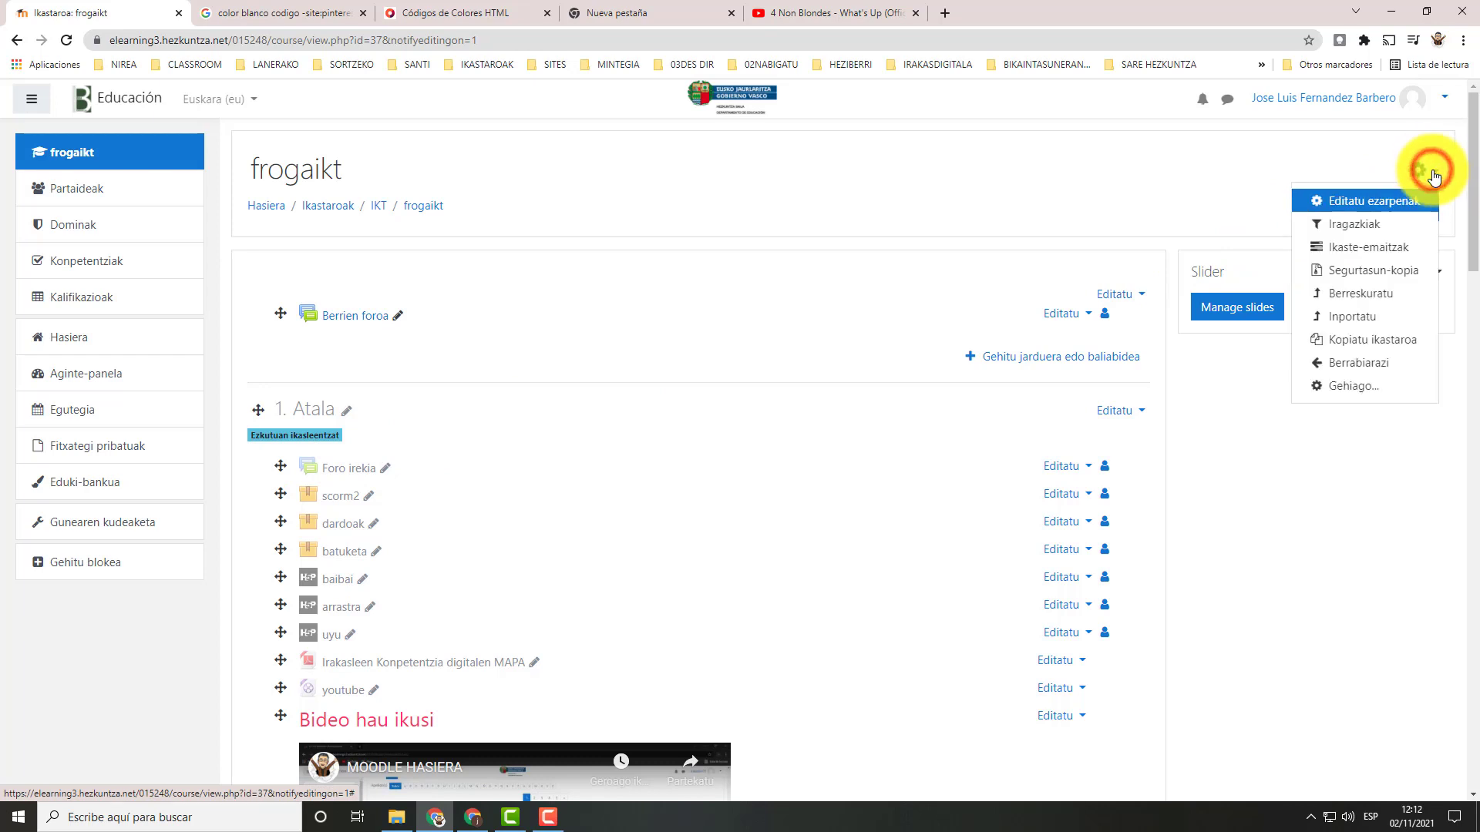
click(1383, 207)
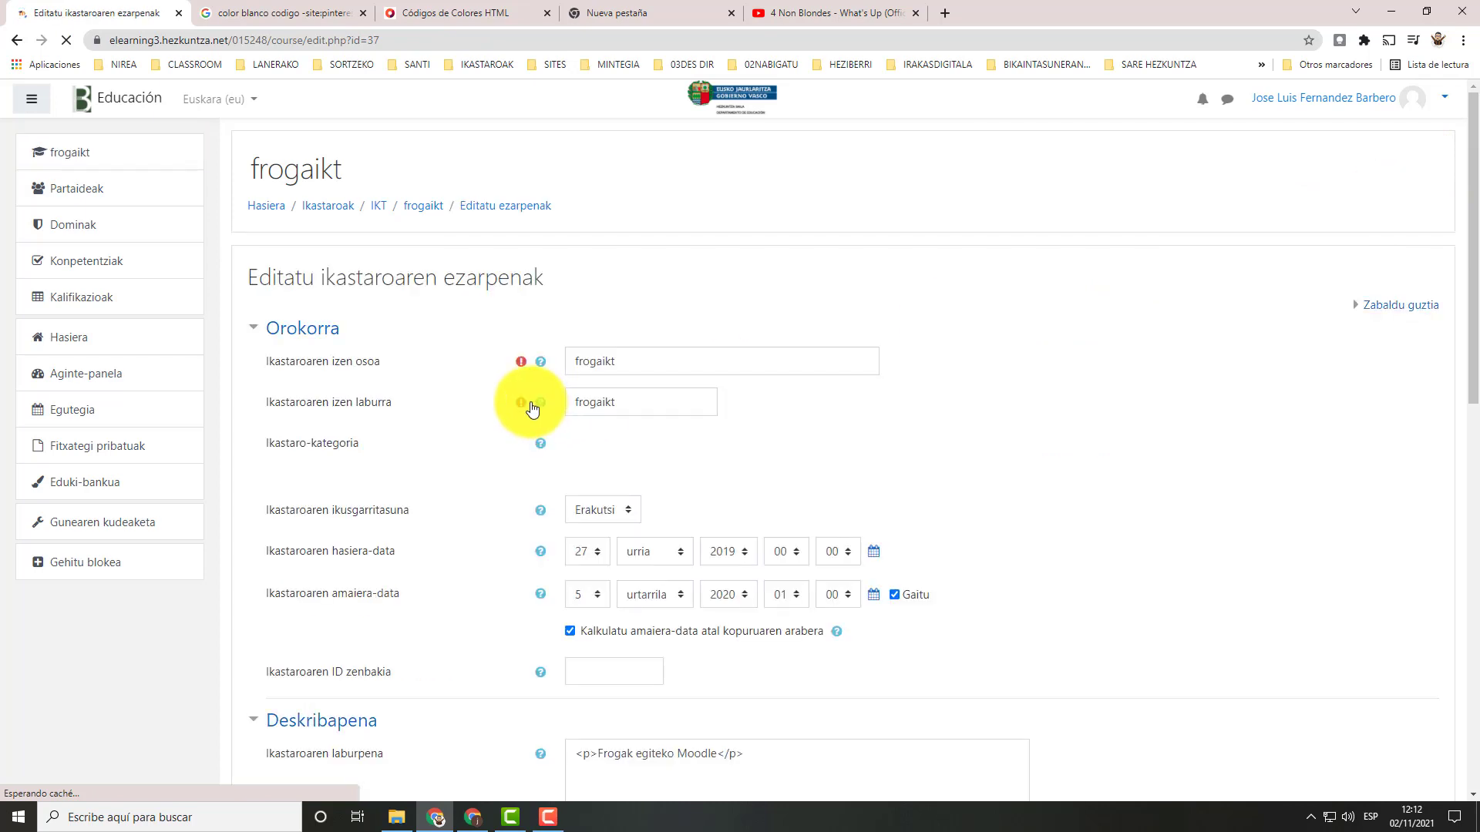
Set the course format to Grid in the Ikastaro-formatua settings
scroll(539, 378, down, 2)
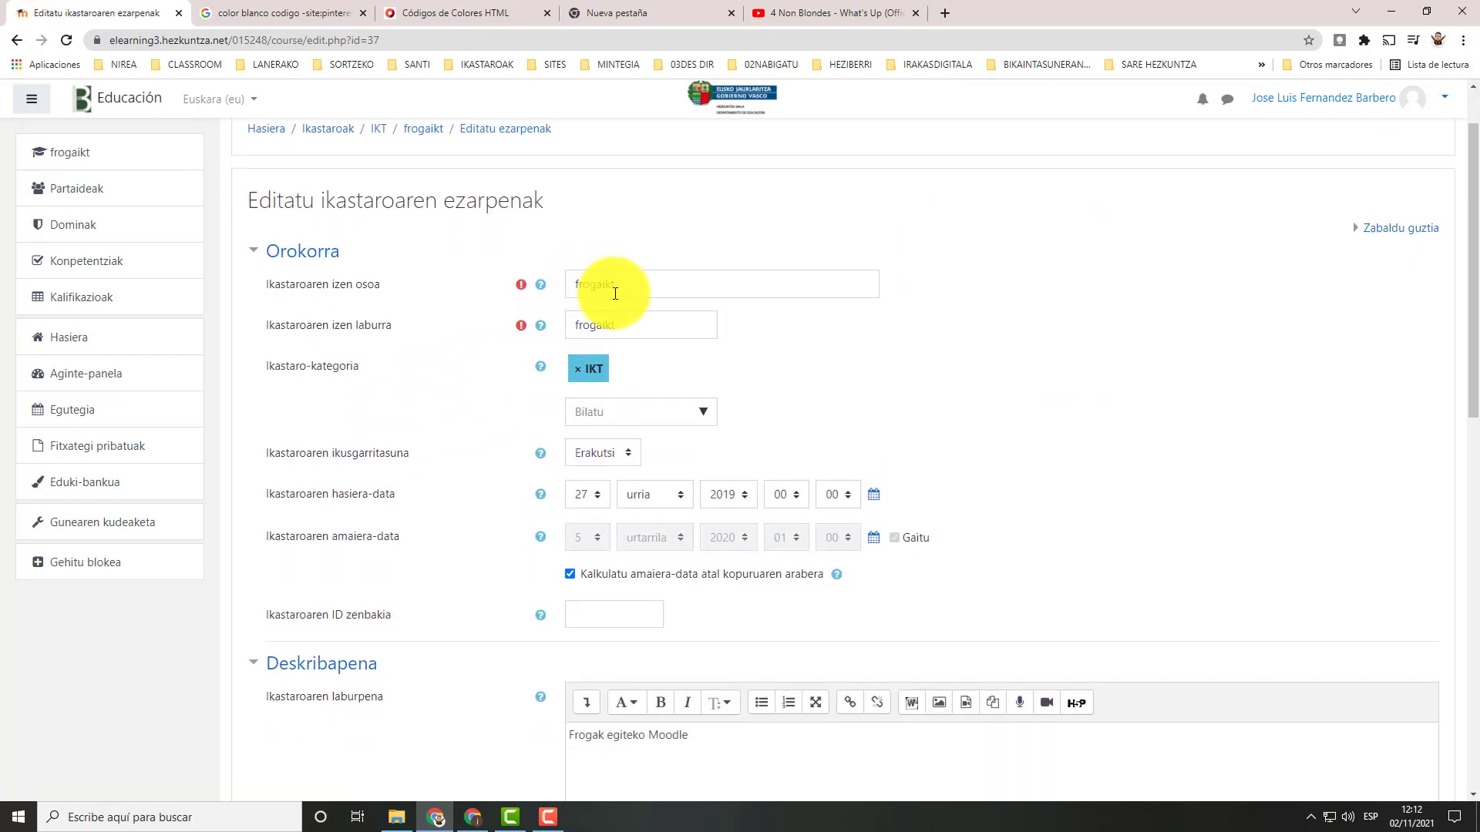
scroll(493, 470, down, 3)
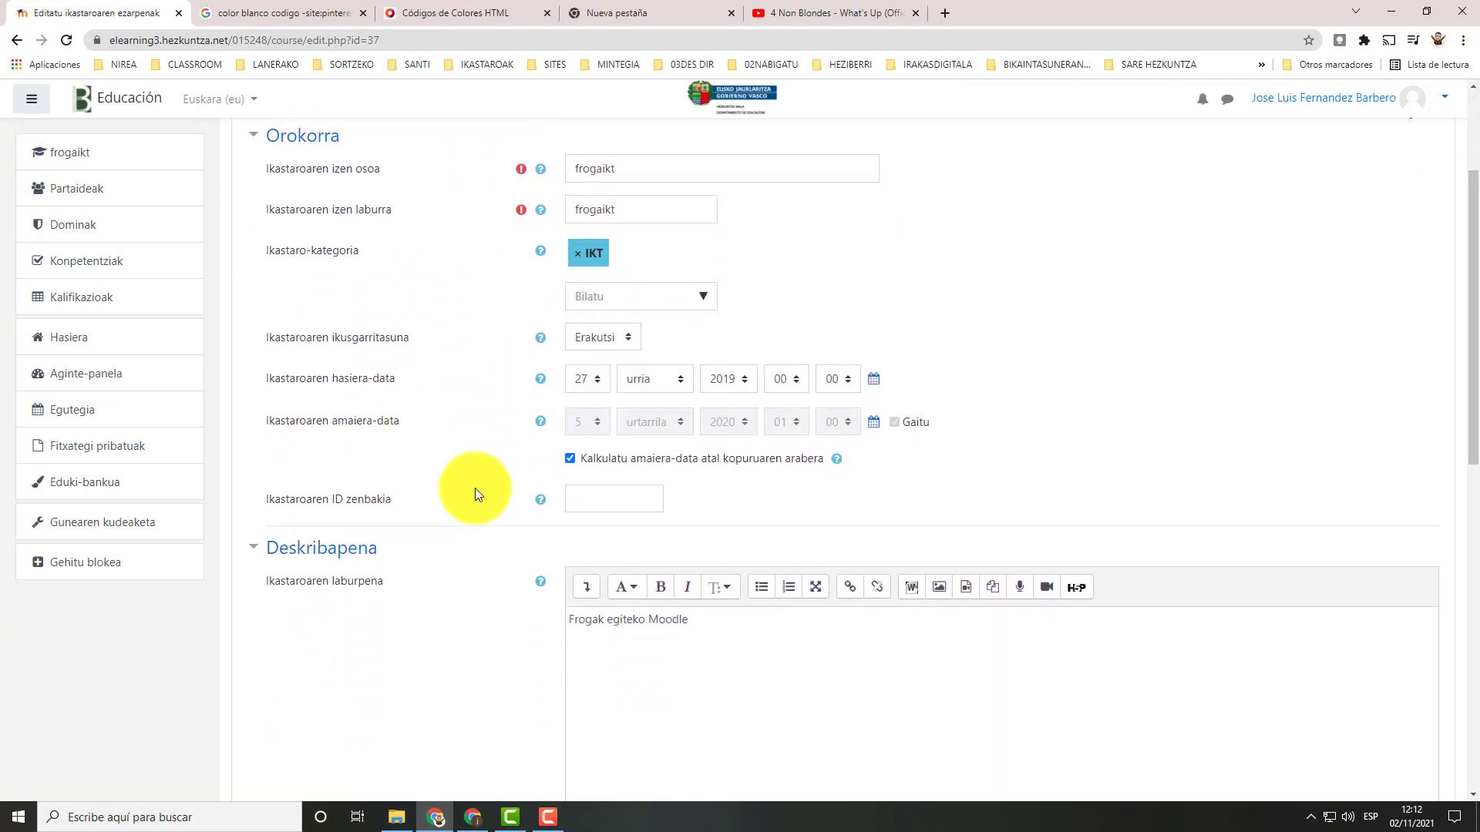
scroll(469, 490, down, 6)
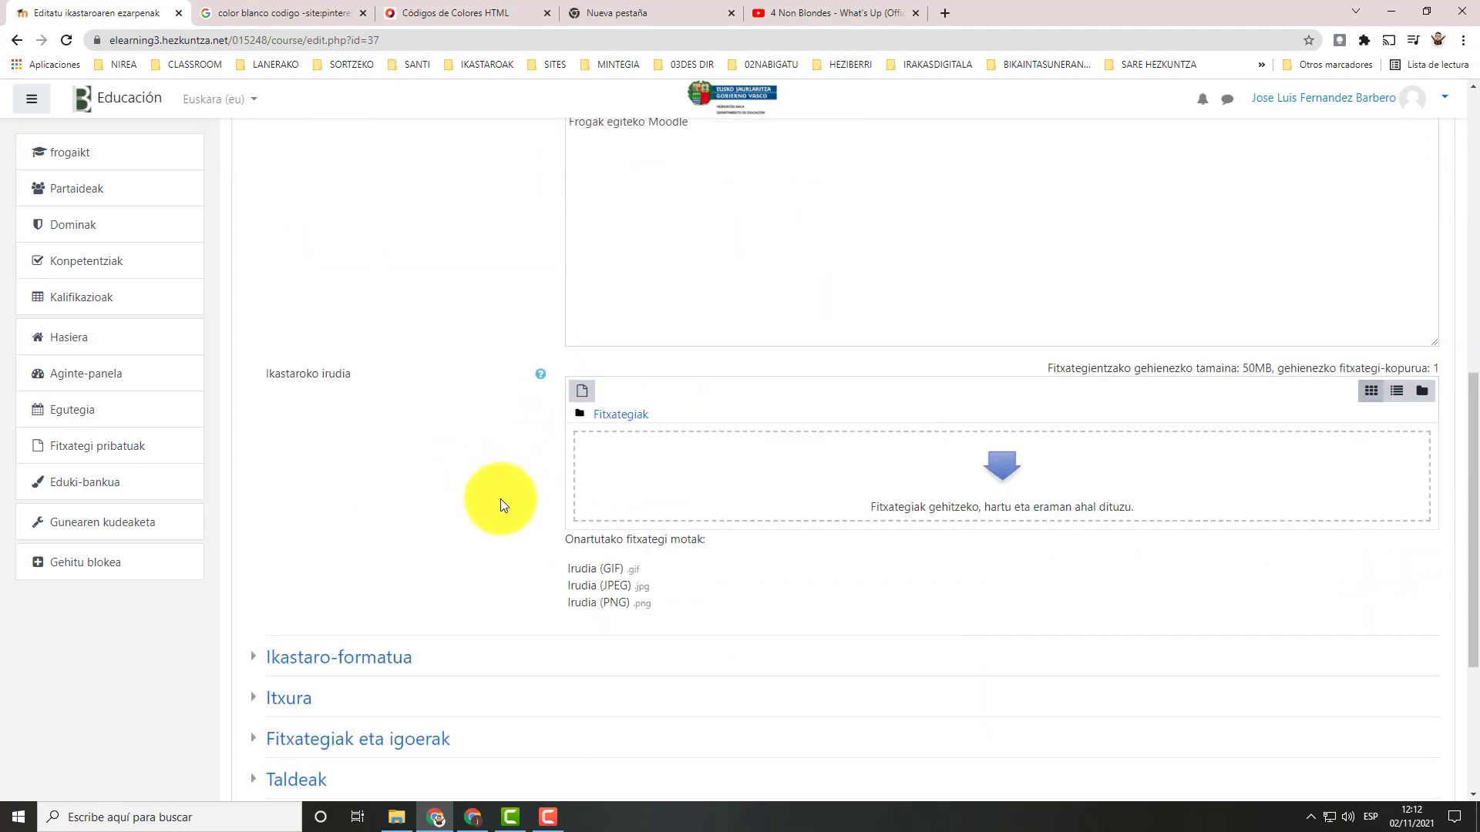
scroll(501, 497, down, 3)
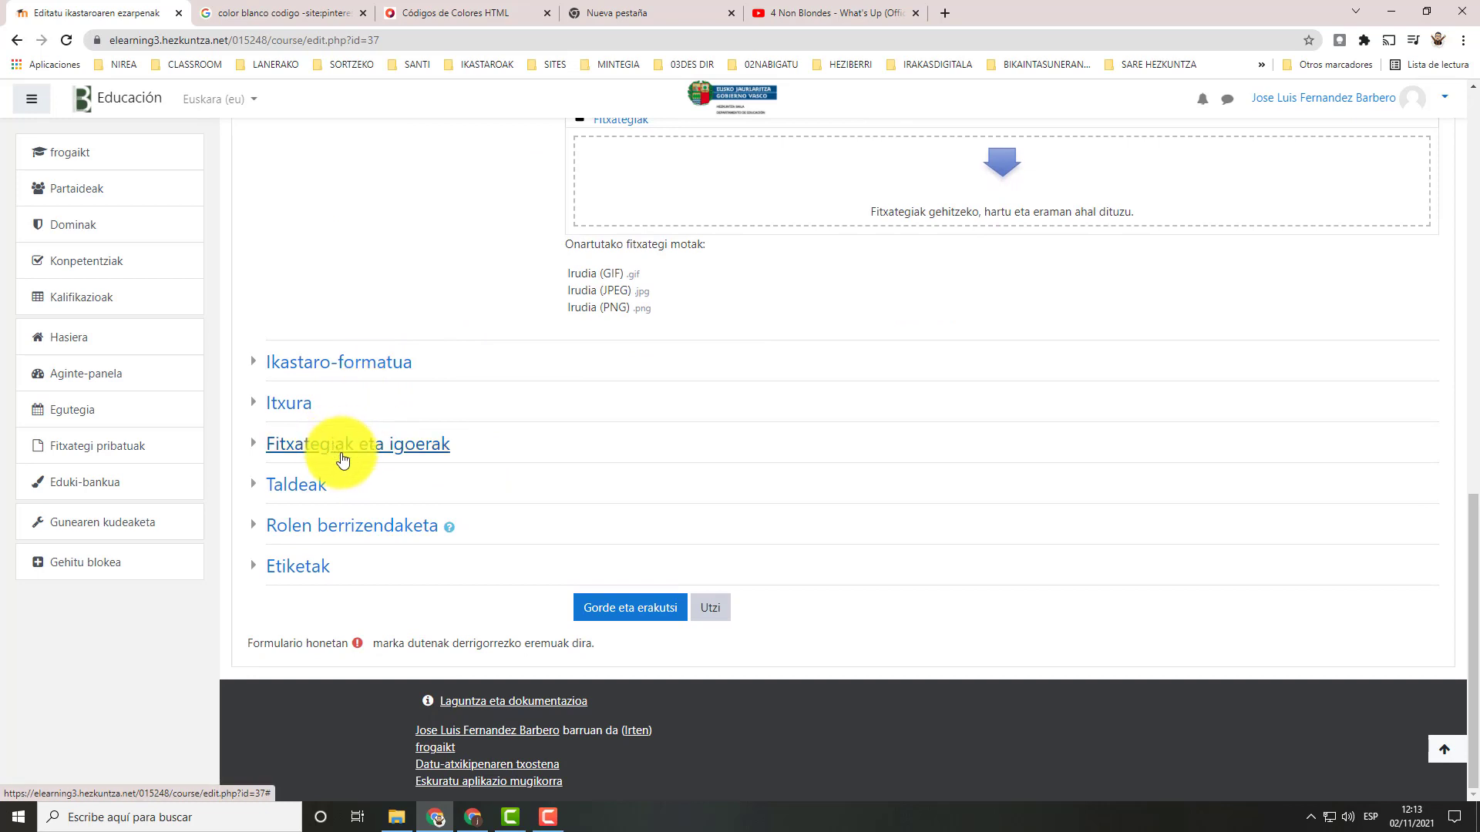
click(324, 375)
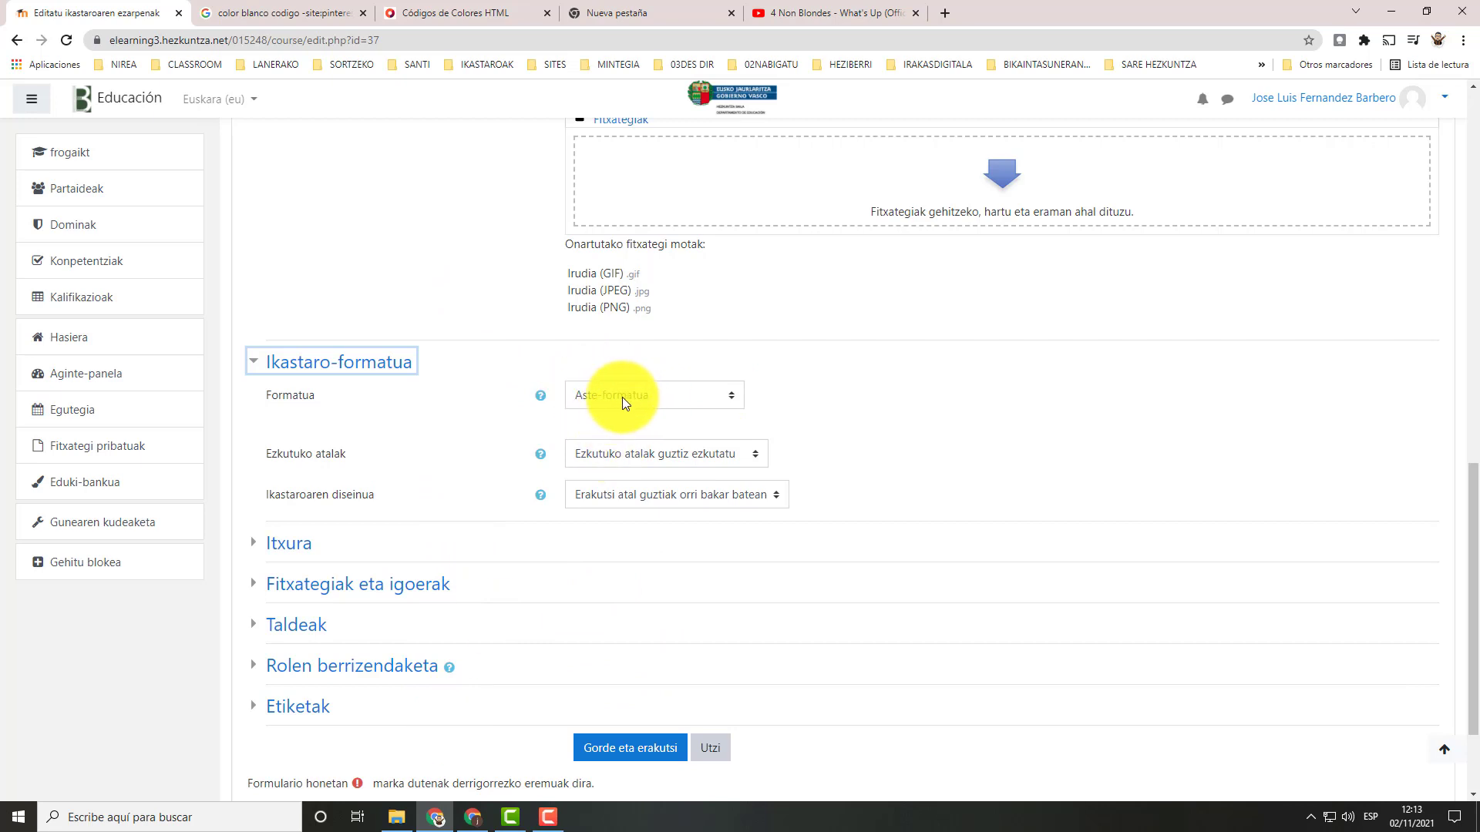
click(728, 399)
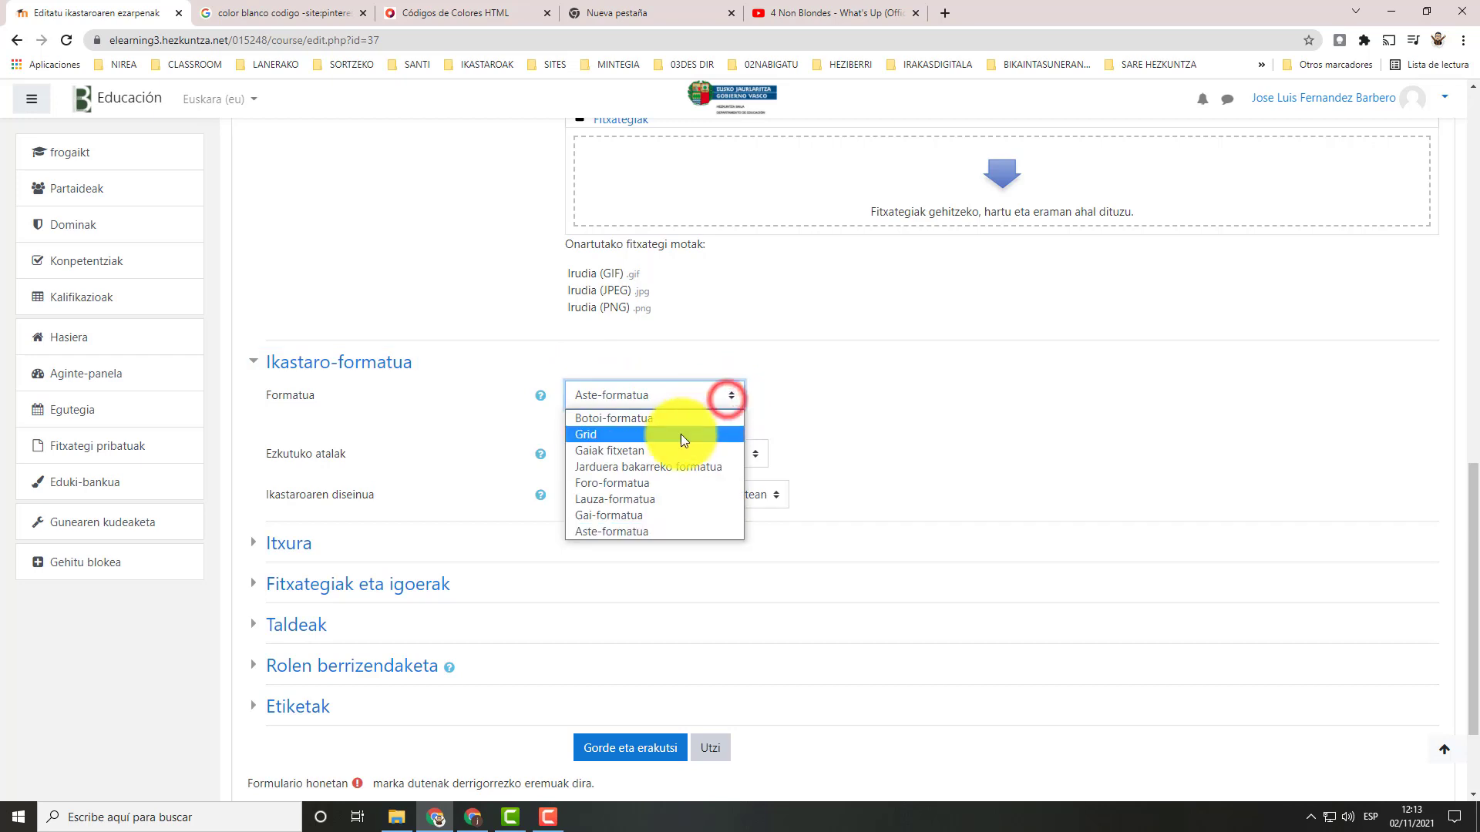
click(595, 436)
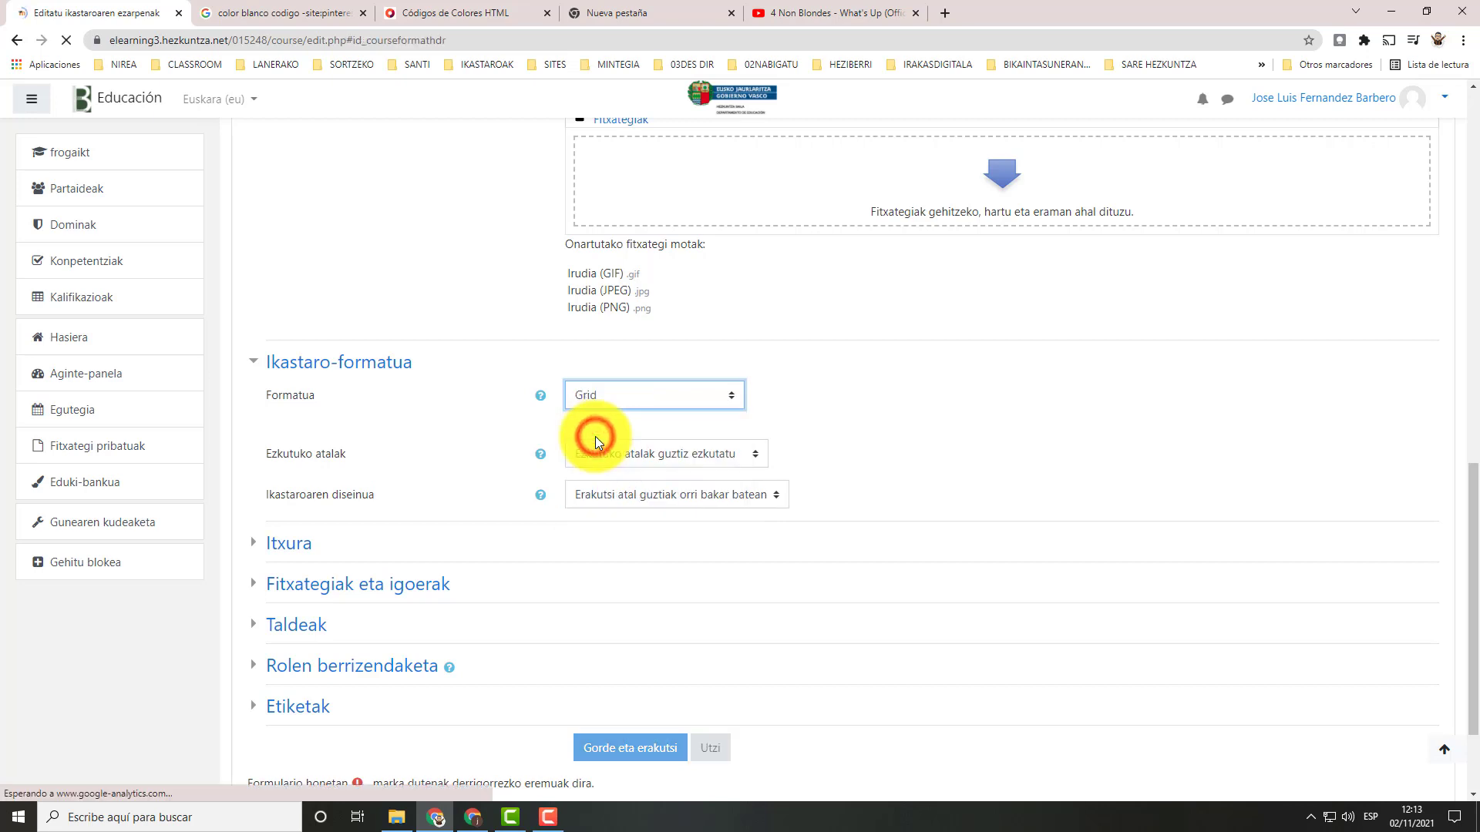
Review the Grid format's default options, save the course settings and return to the course
scroll(721, 467, down, 2)
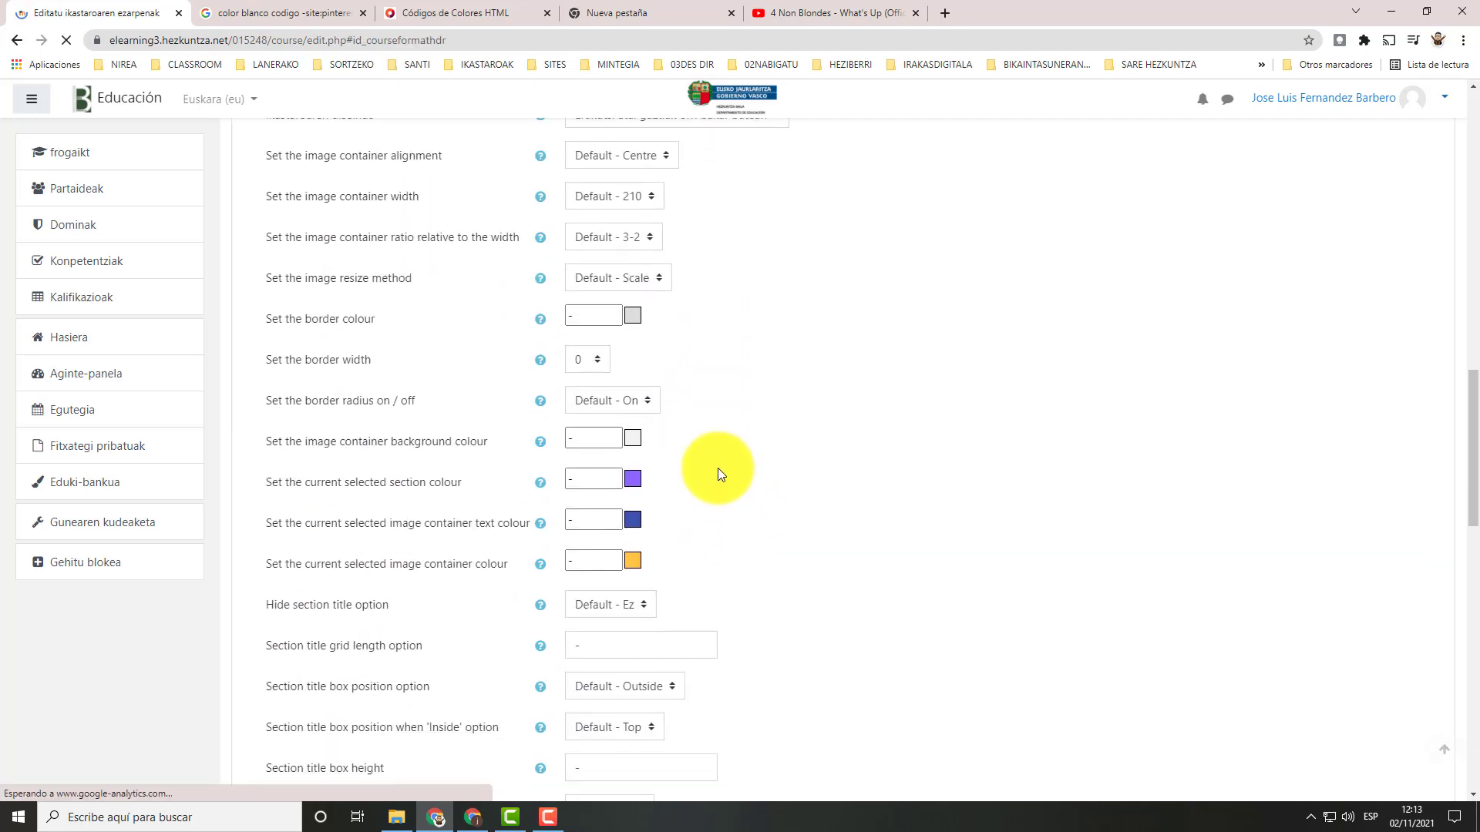
scroll(713, 431, up, 1)
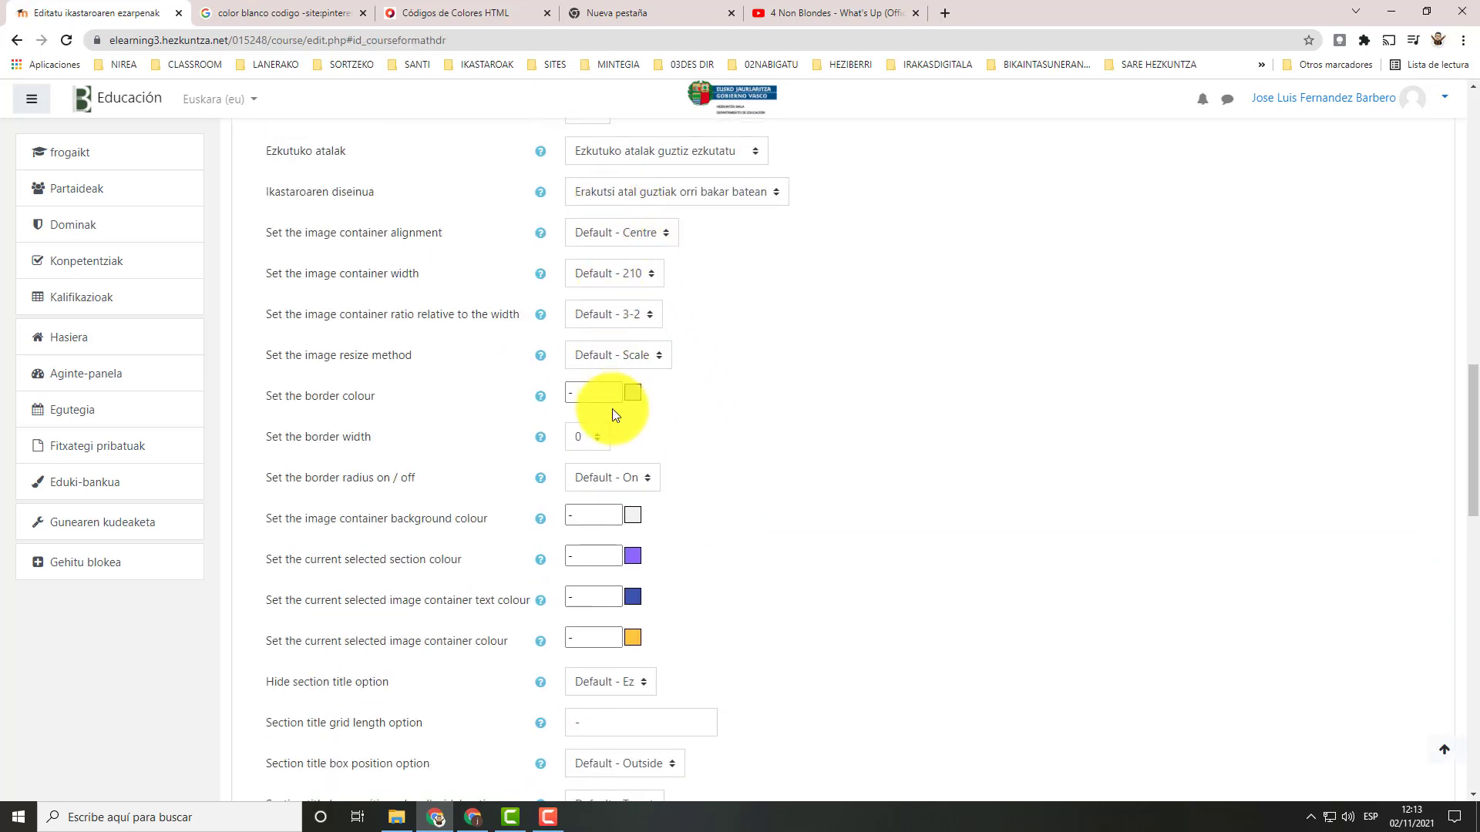
scroll(612, 416, down, 9)
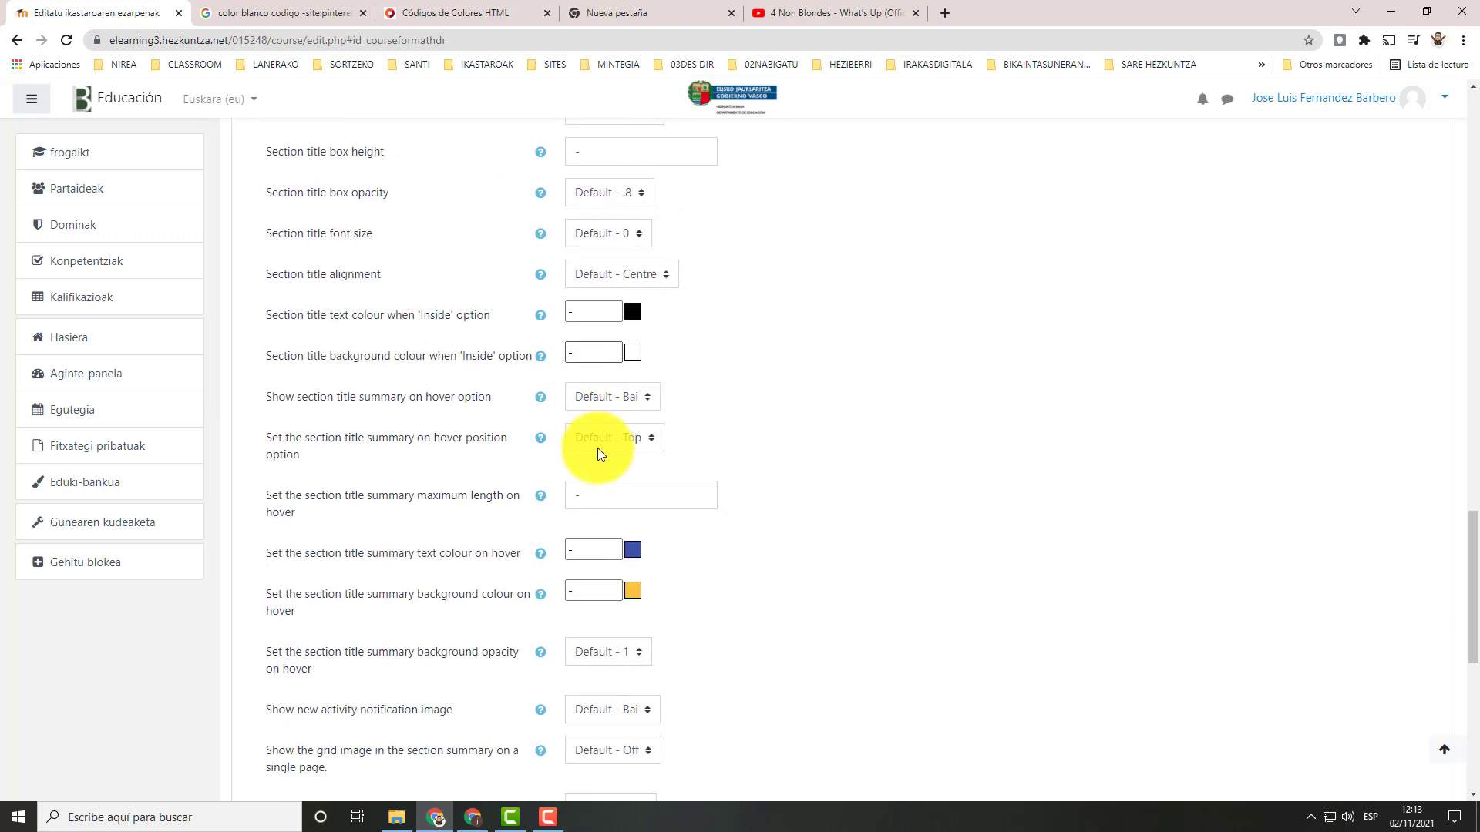
scroll(598, 453, down, 7)
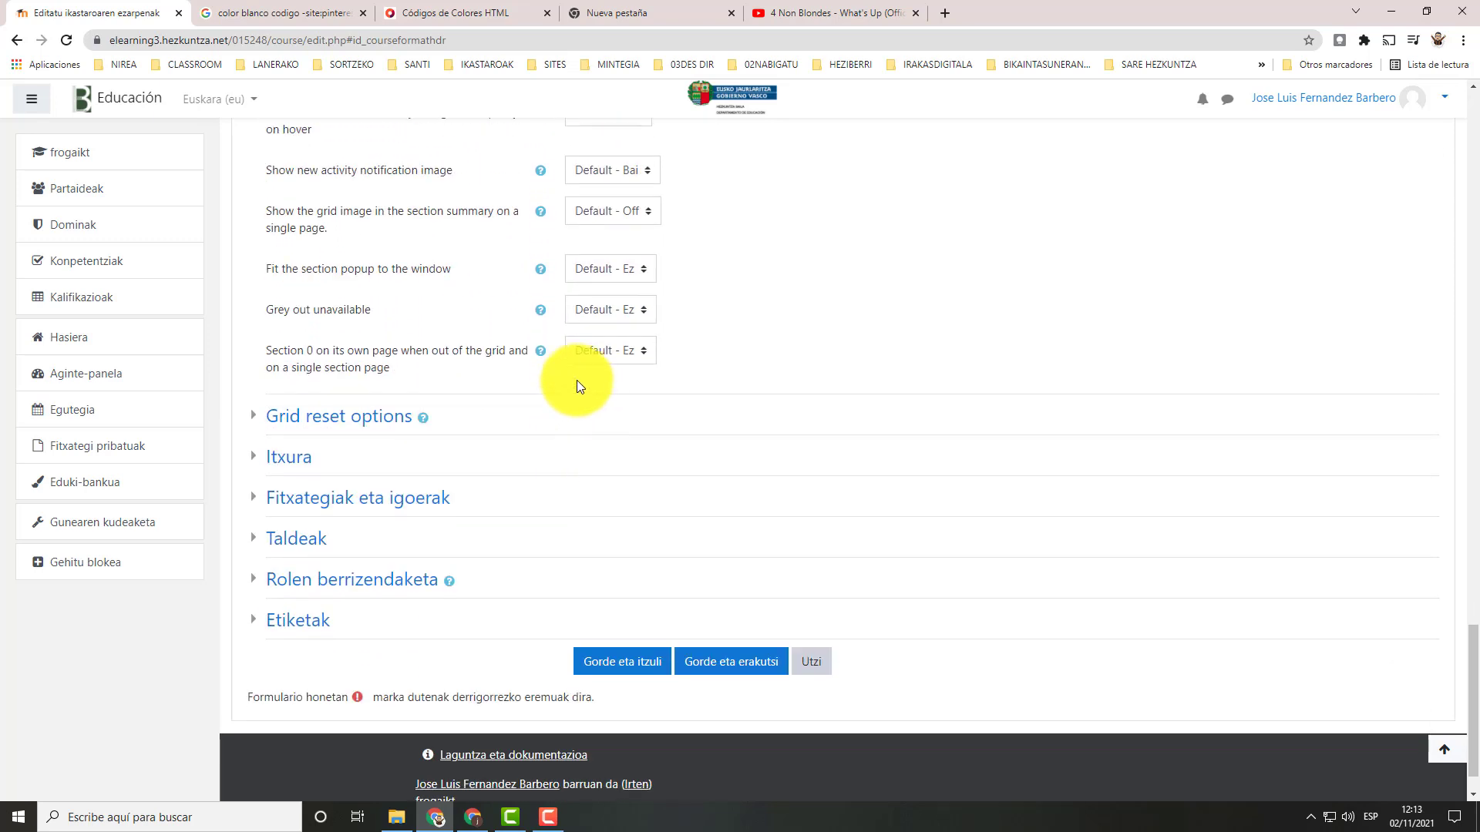
click(621, 664)
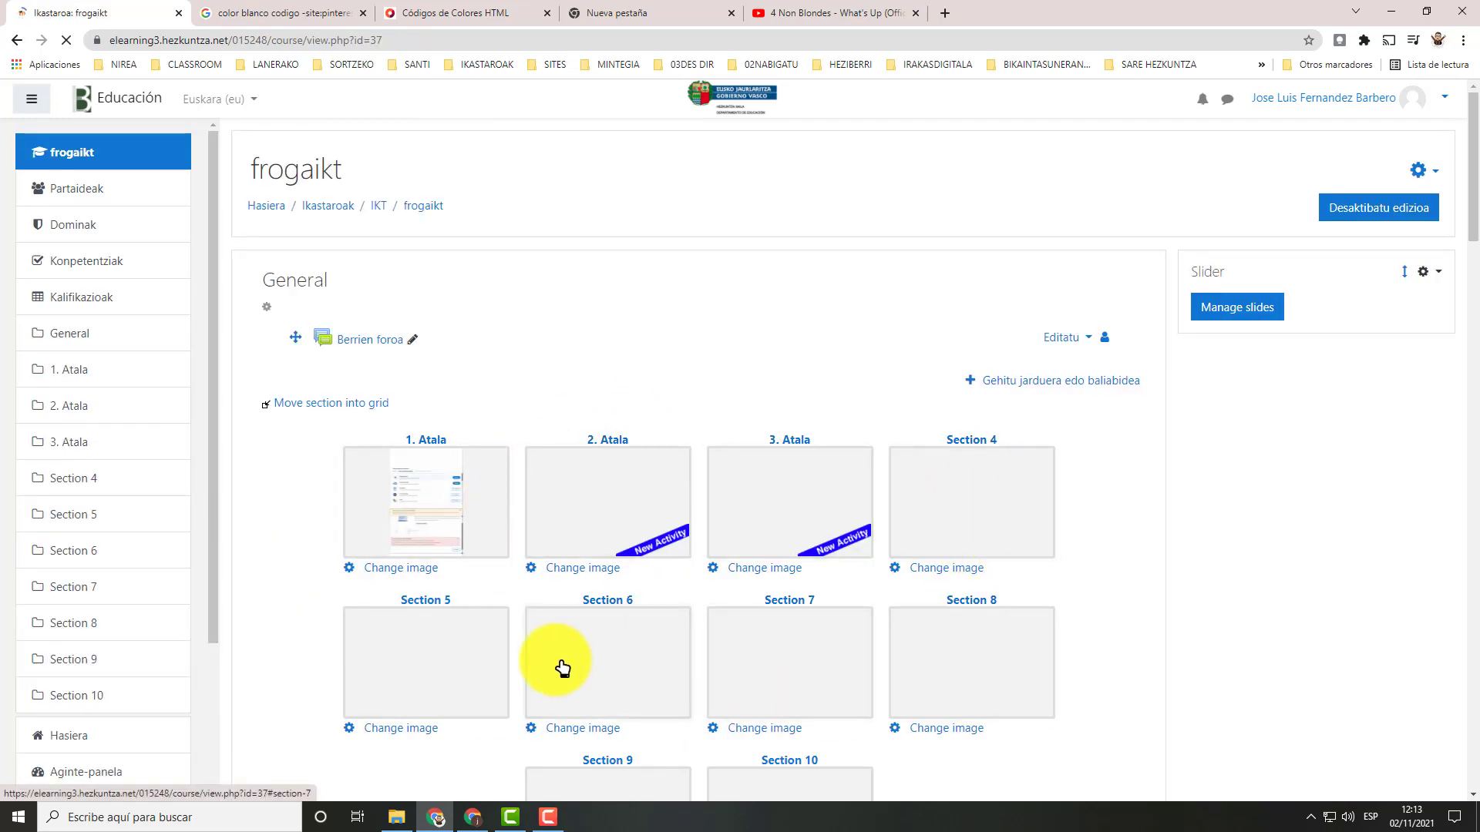
Examine the section tiles in editing mode and look through the activities of the 1. Atala section
scroll(644, 627, down, 2)
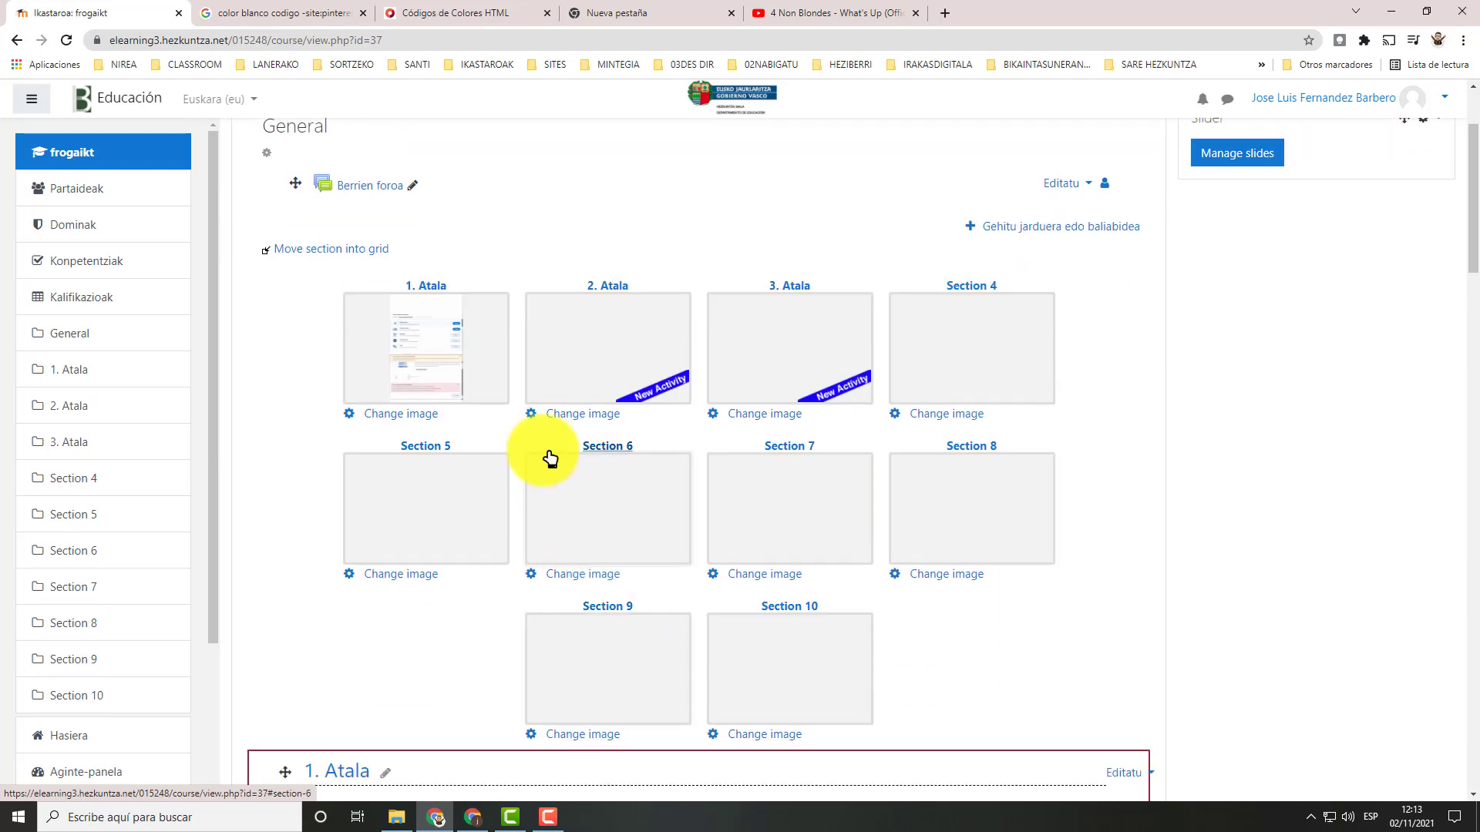
scroll(545, 456, up, 2)
scroll(940, 500, down, 2)
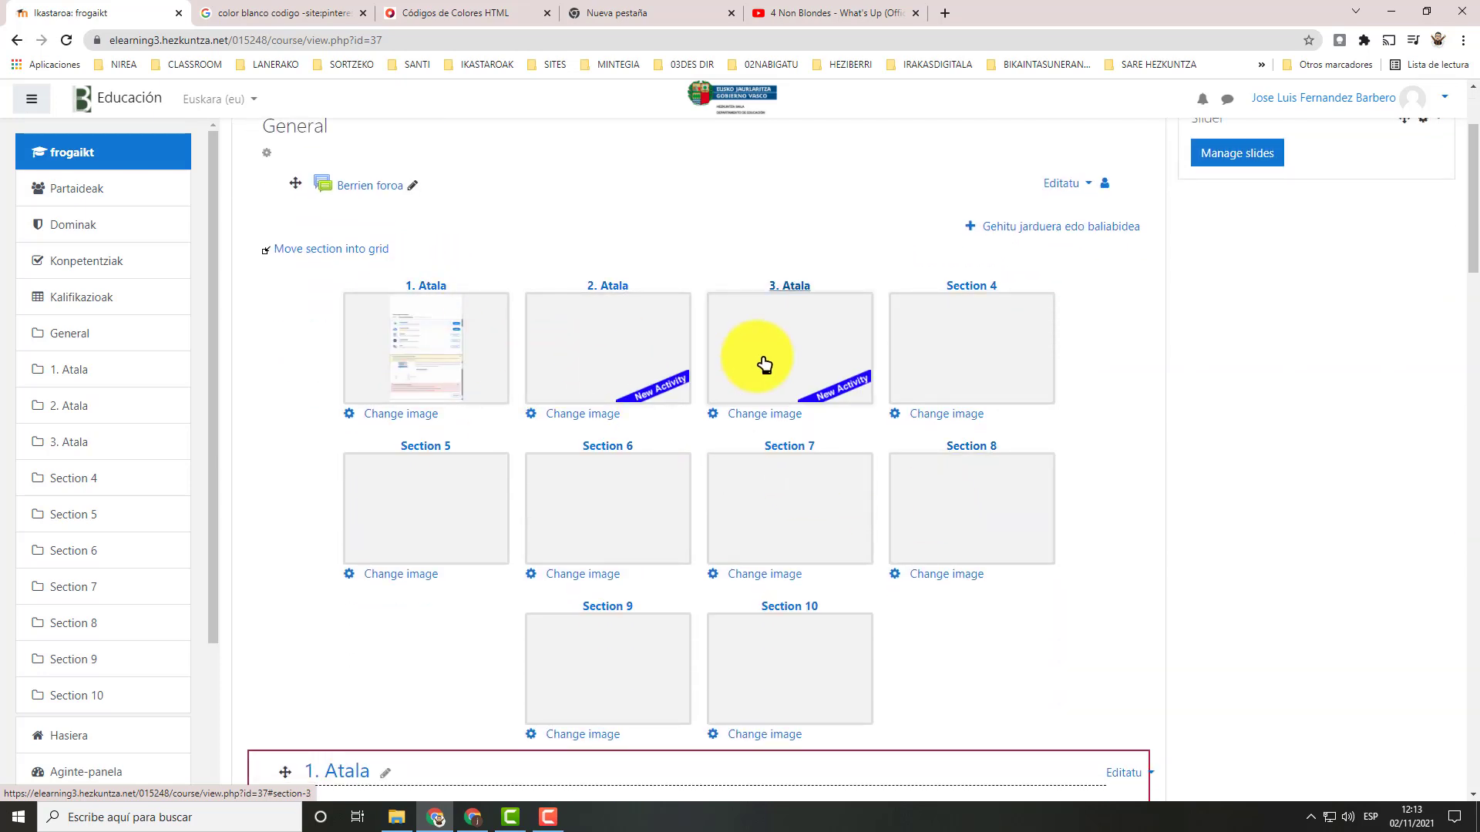
click(440, 356)
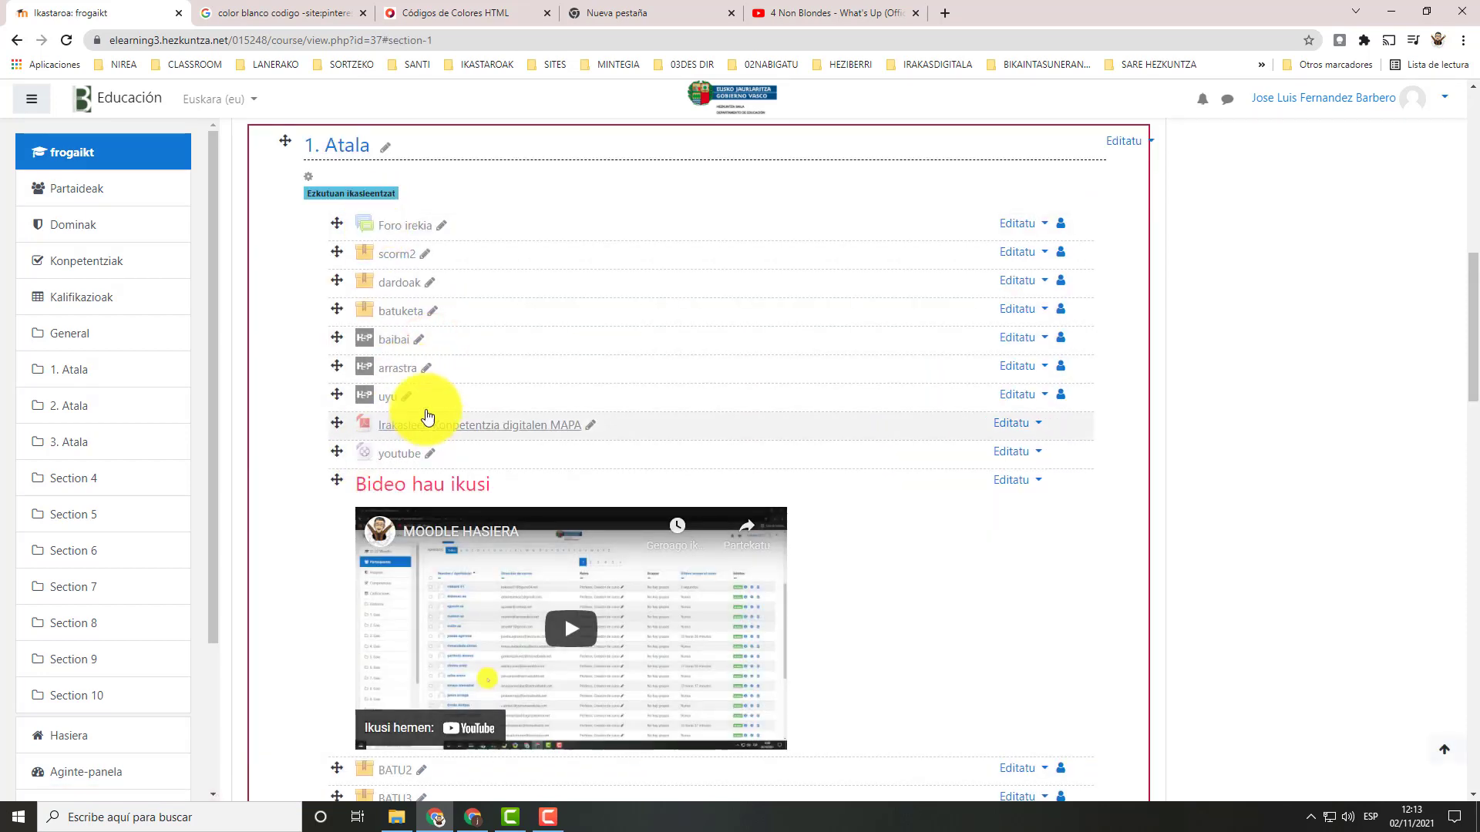
scroll(428, 408, down, 1)
scroll(432, 404, down, 5)
scroll(424, 404, up, 7)
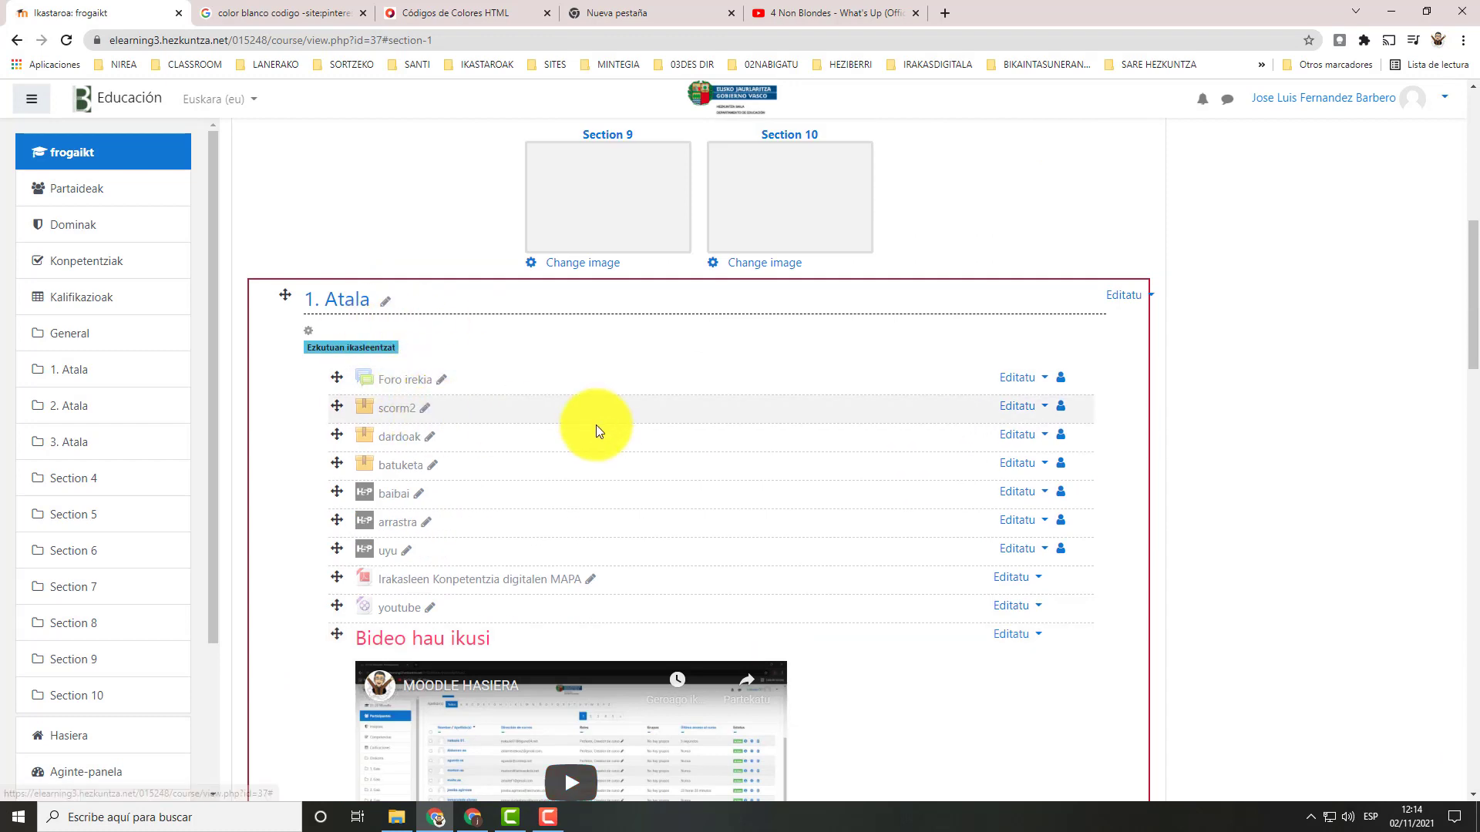
click(1288, 436)
click(1224, 362)
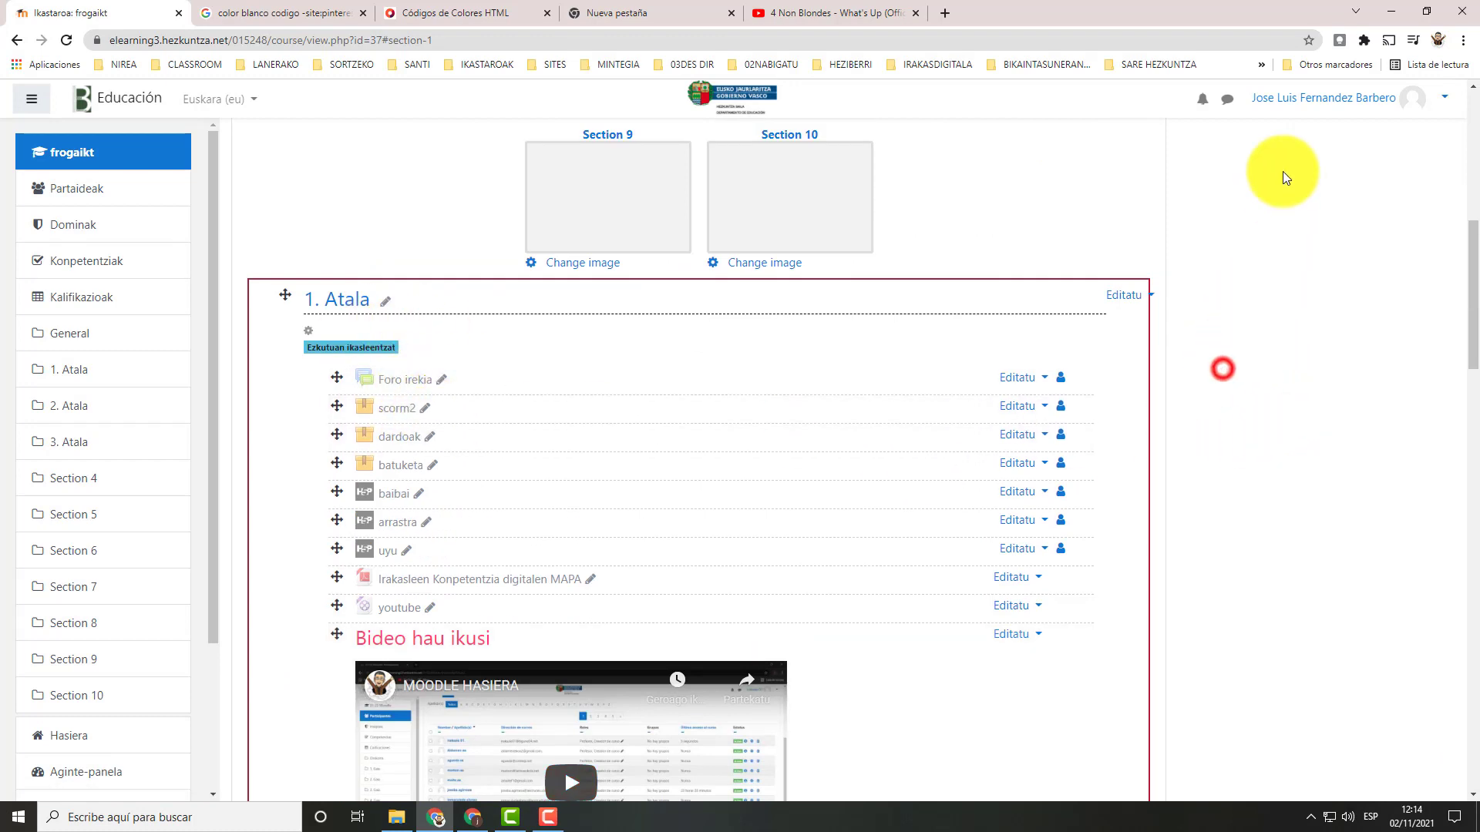
click(968, 225)
scroll(547, 298, up, 8)
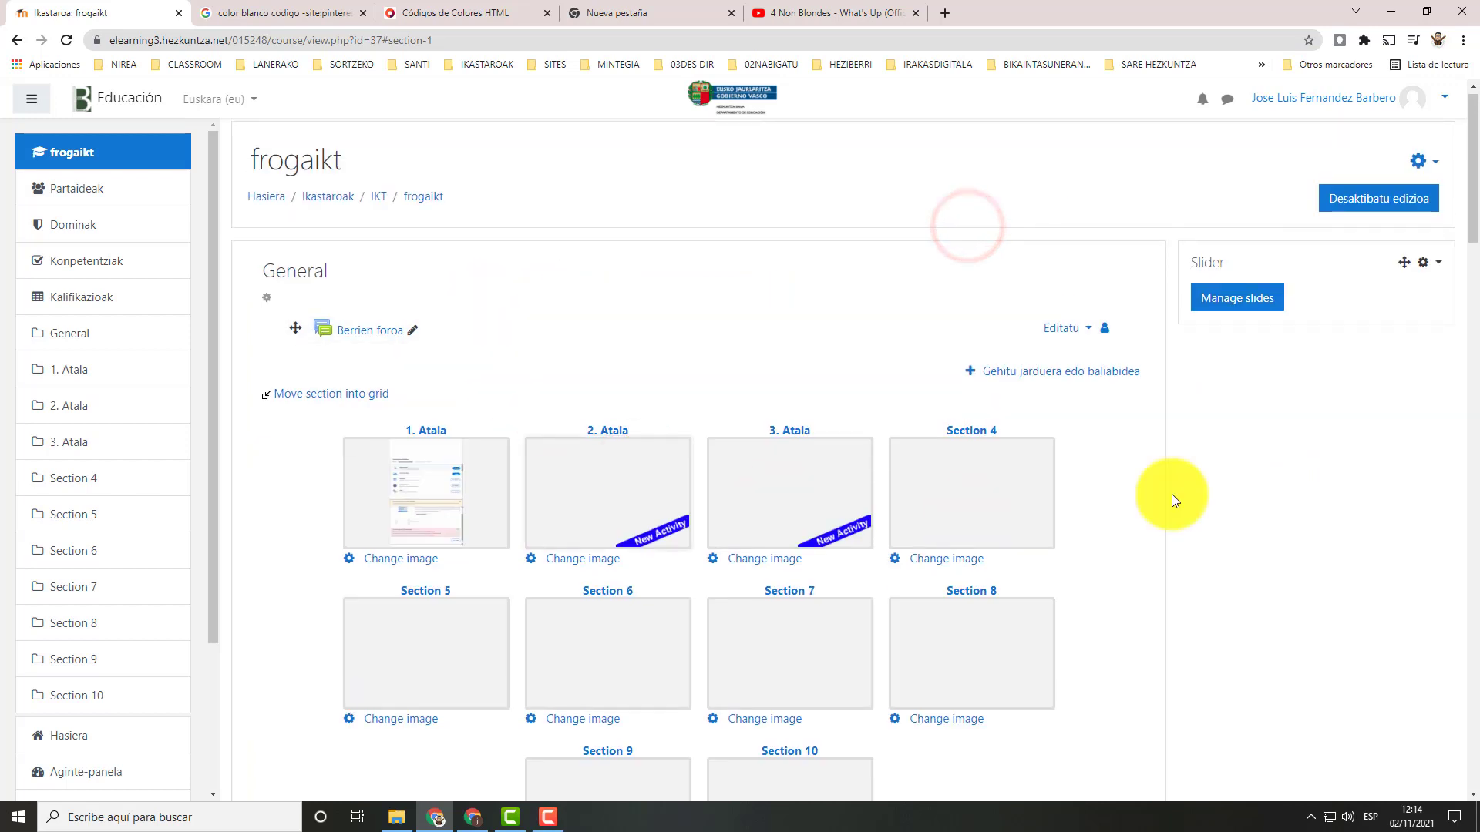
Turn off editing mode, look through the contents of the 1. Atala tile and close it
click(1376, 194)
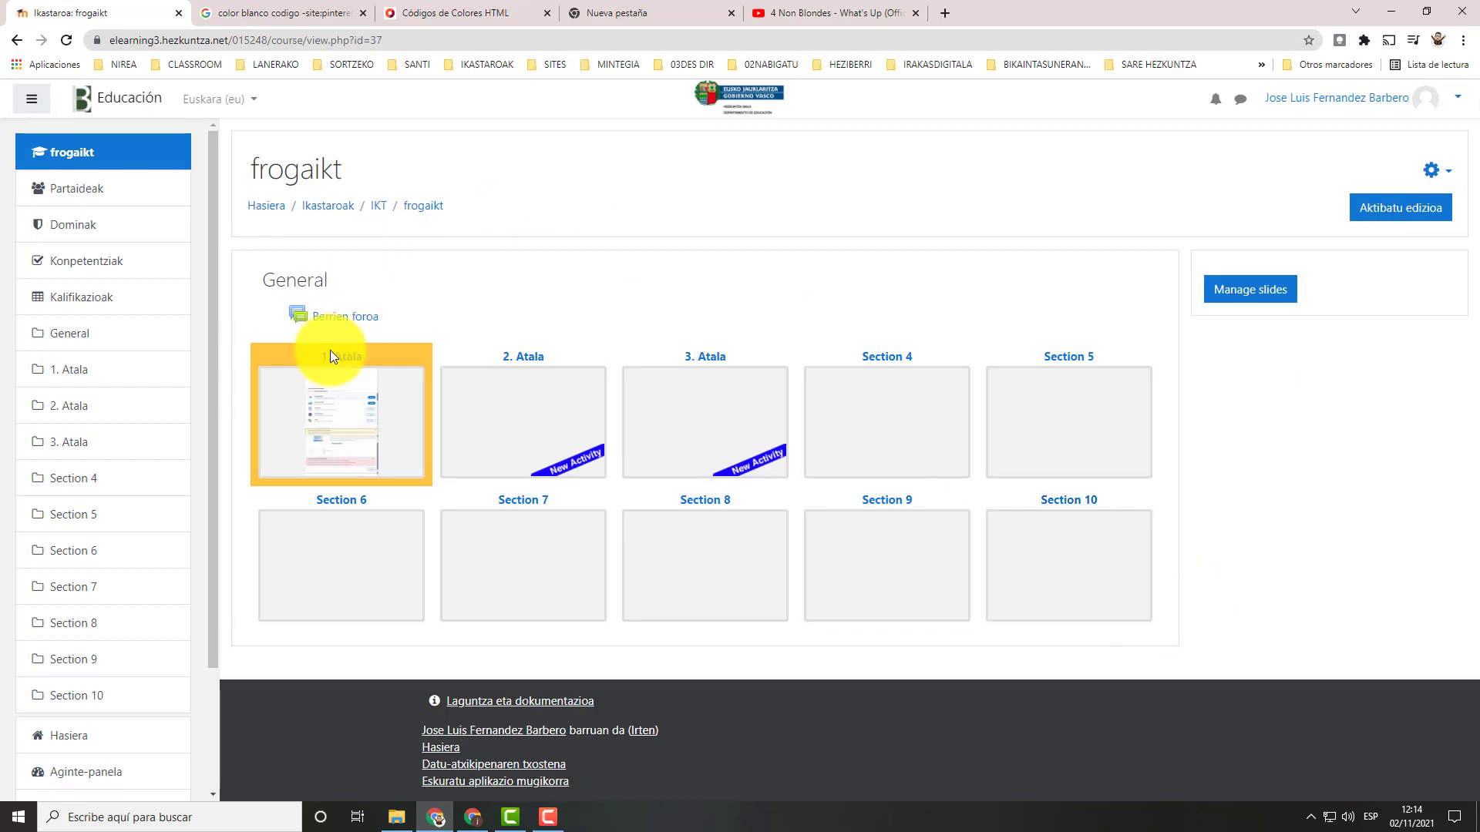
click(345, 431)
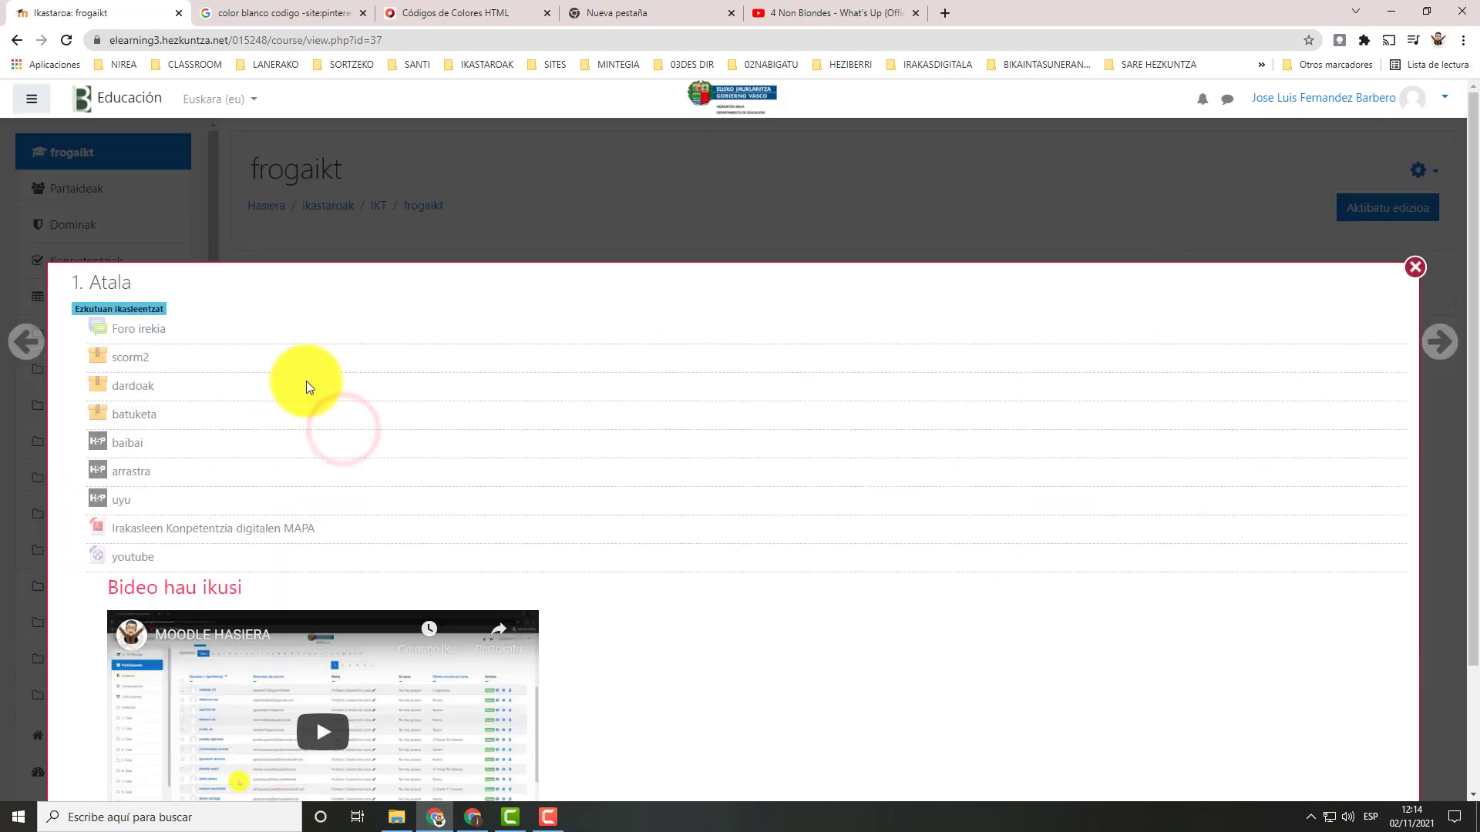
scroll(307, 393, down, 2)
scroll(277, 463, up, 1)
scroll(258, 509, down, 1)
scroll(212, 678, up, 1)
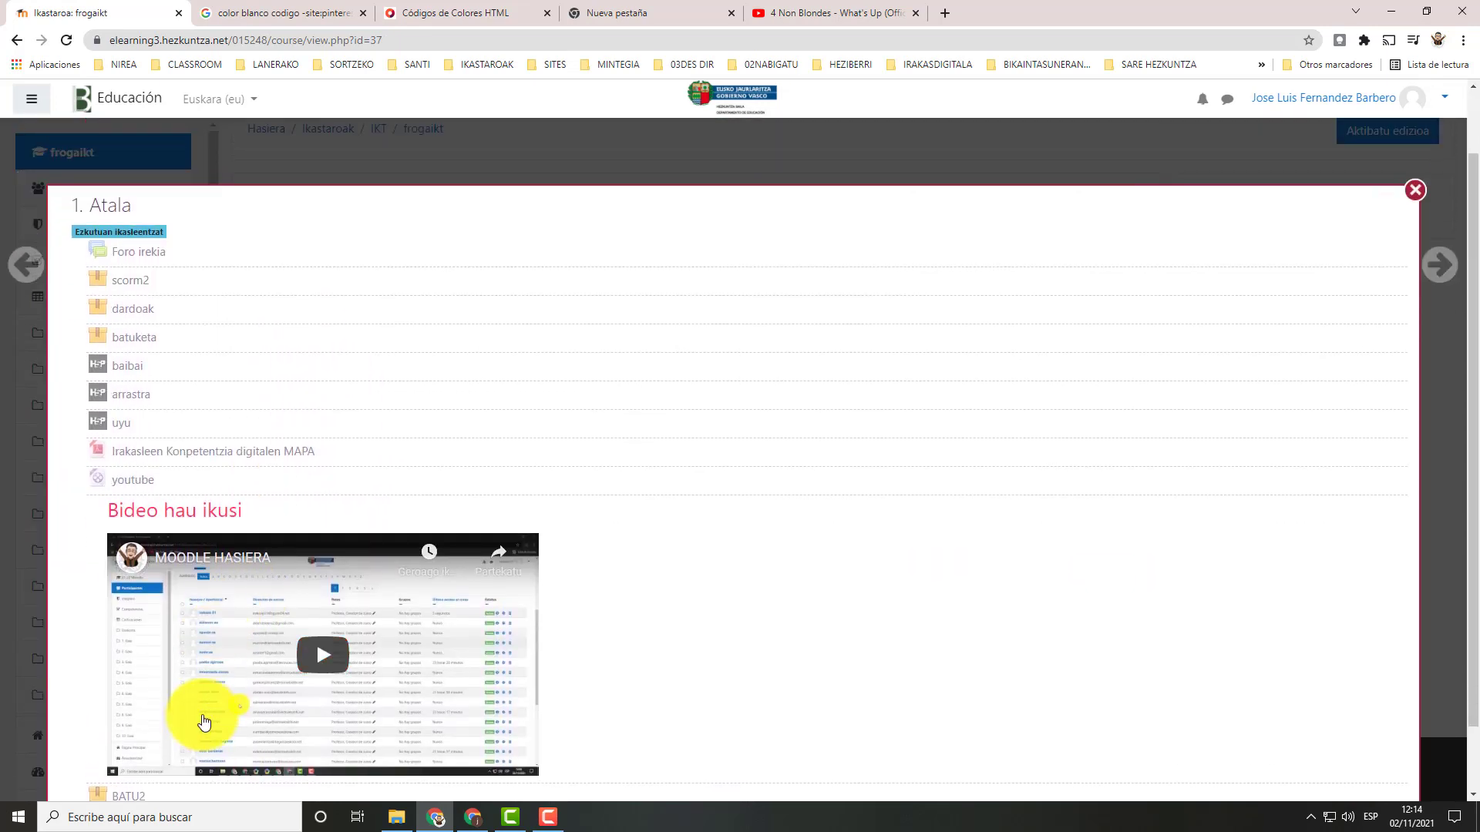
scroll(159, 354, up, 1)
scroll(149, 393, down, 2)
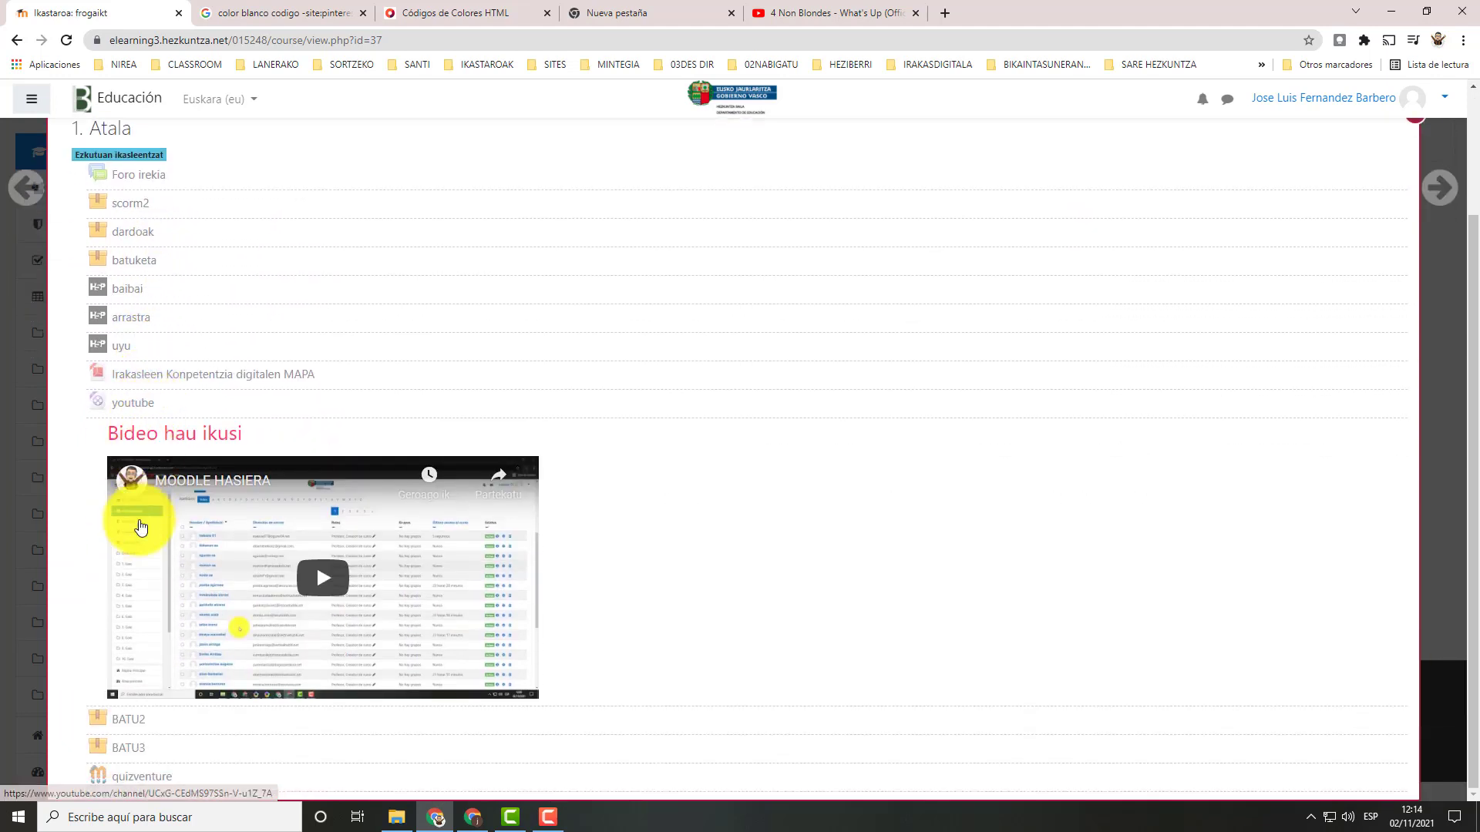
scroll(152, 466, up, 1)
scroll(172, 297, up, 1)
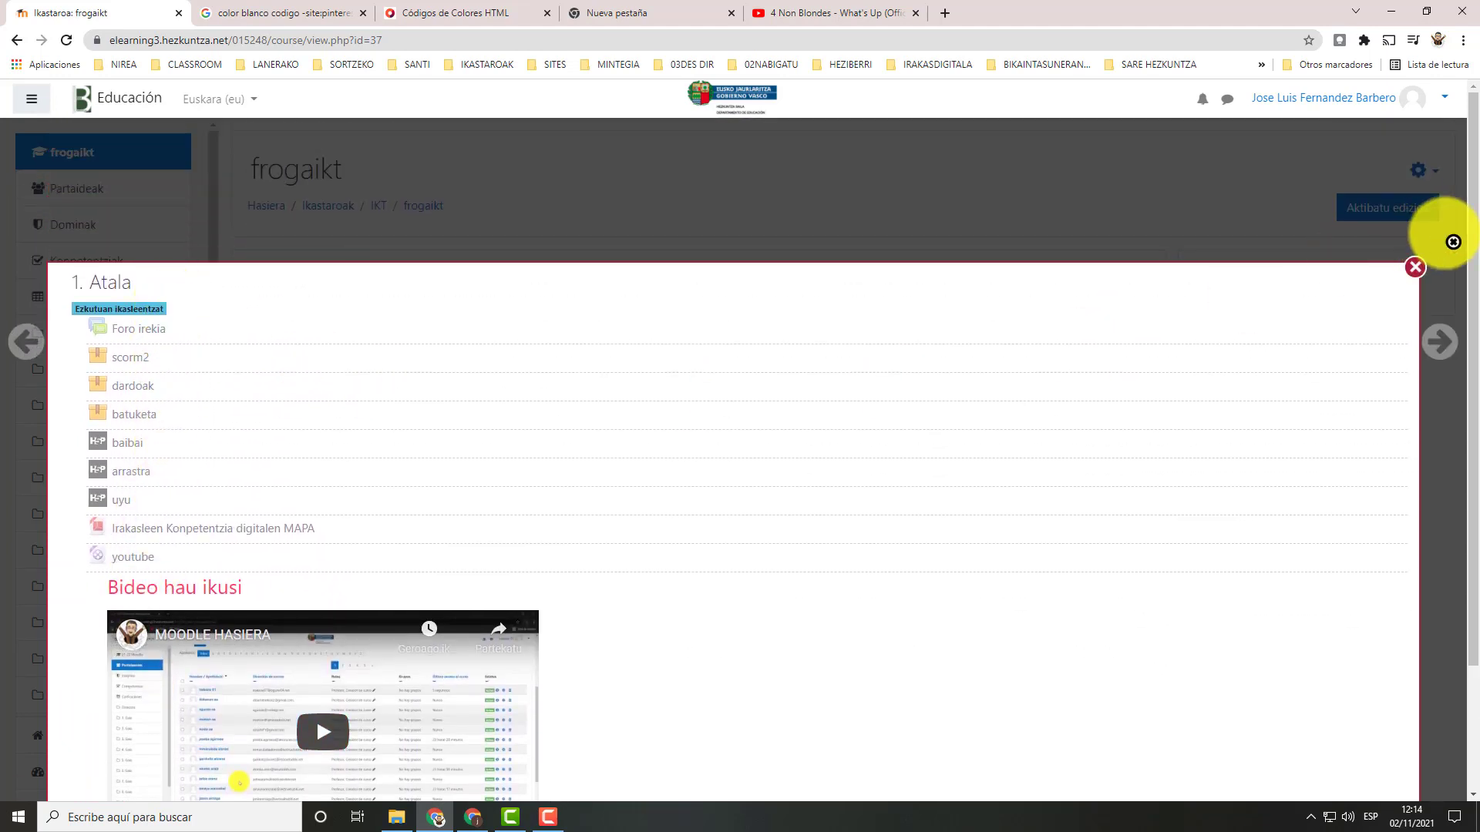
click(1414, 267)
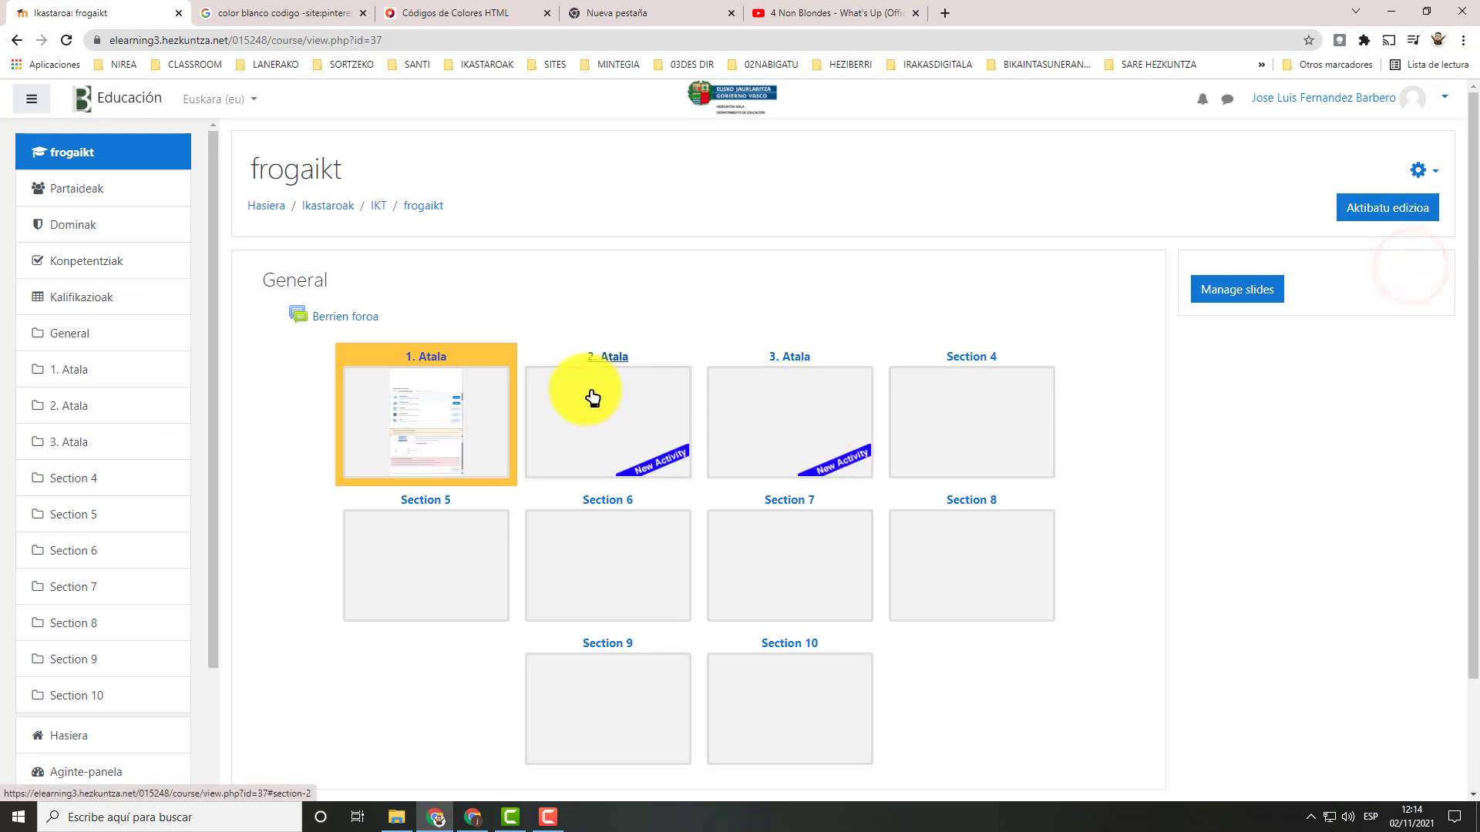
View the contents of the 2. Atala, 3. Atala and Section 4 tiles, closing each one after viewing it
click(603, 422)
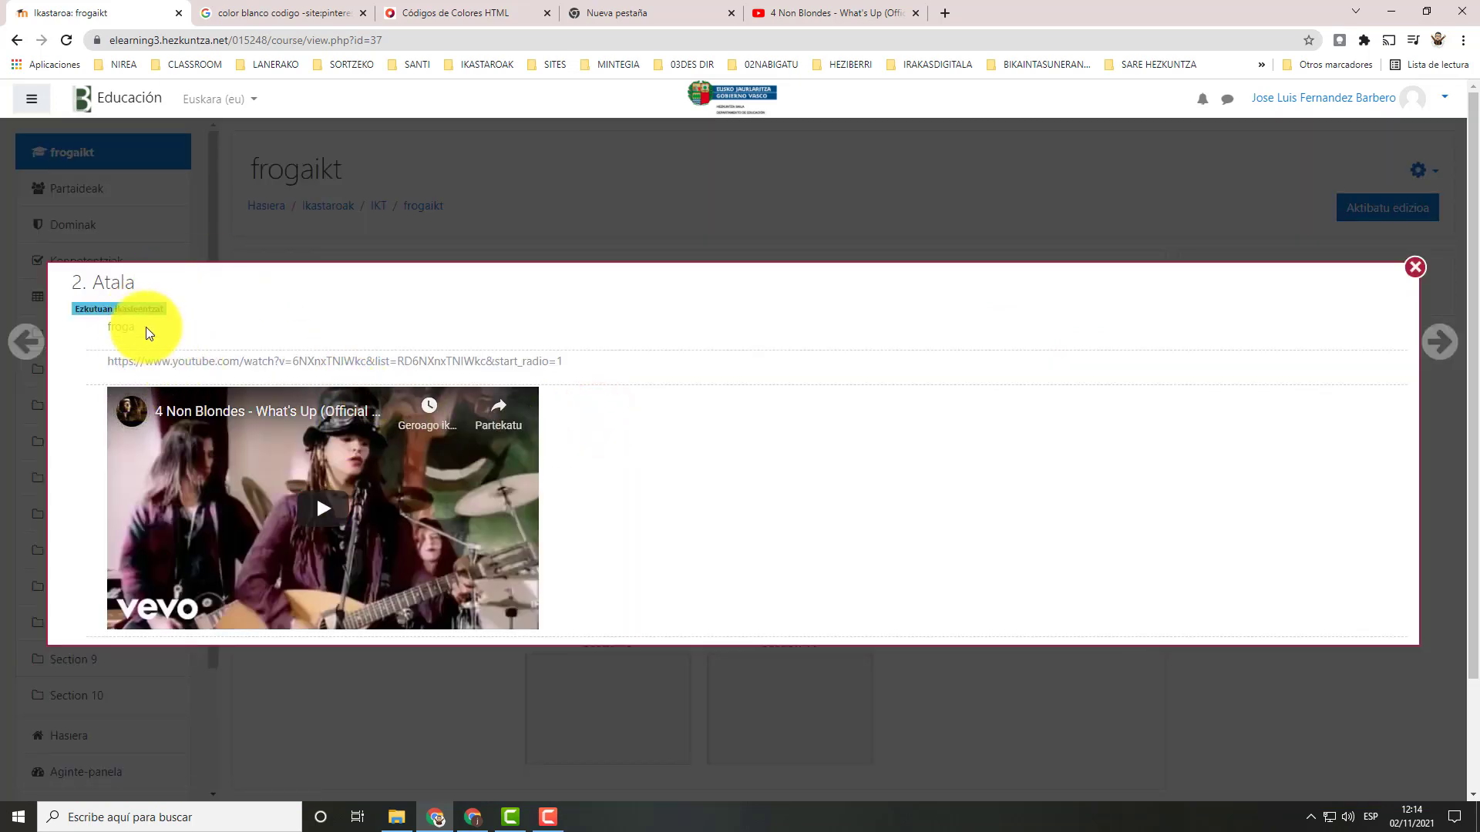
click(1415, 267)
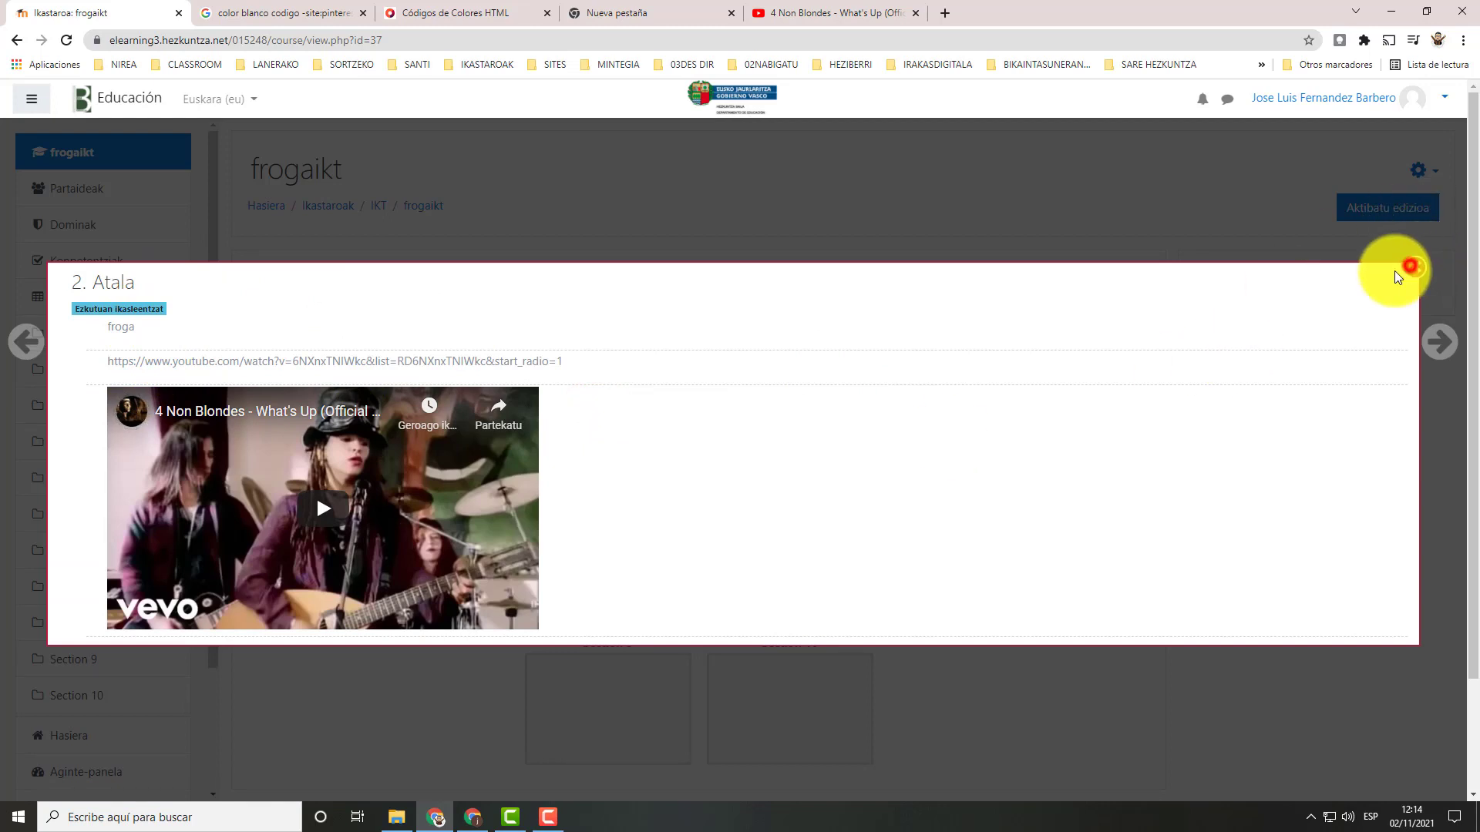
click(777, 423)
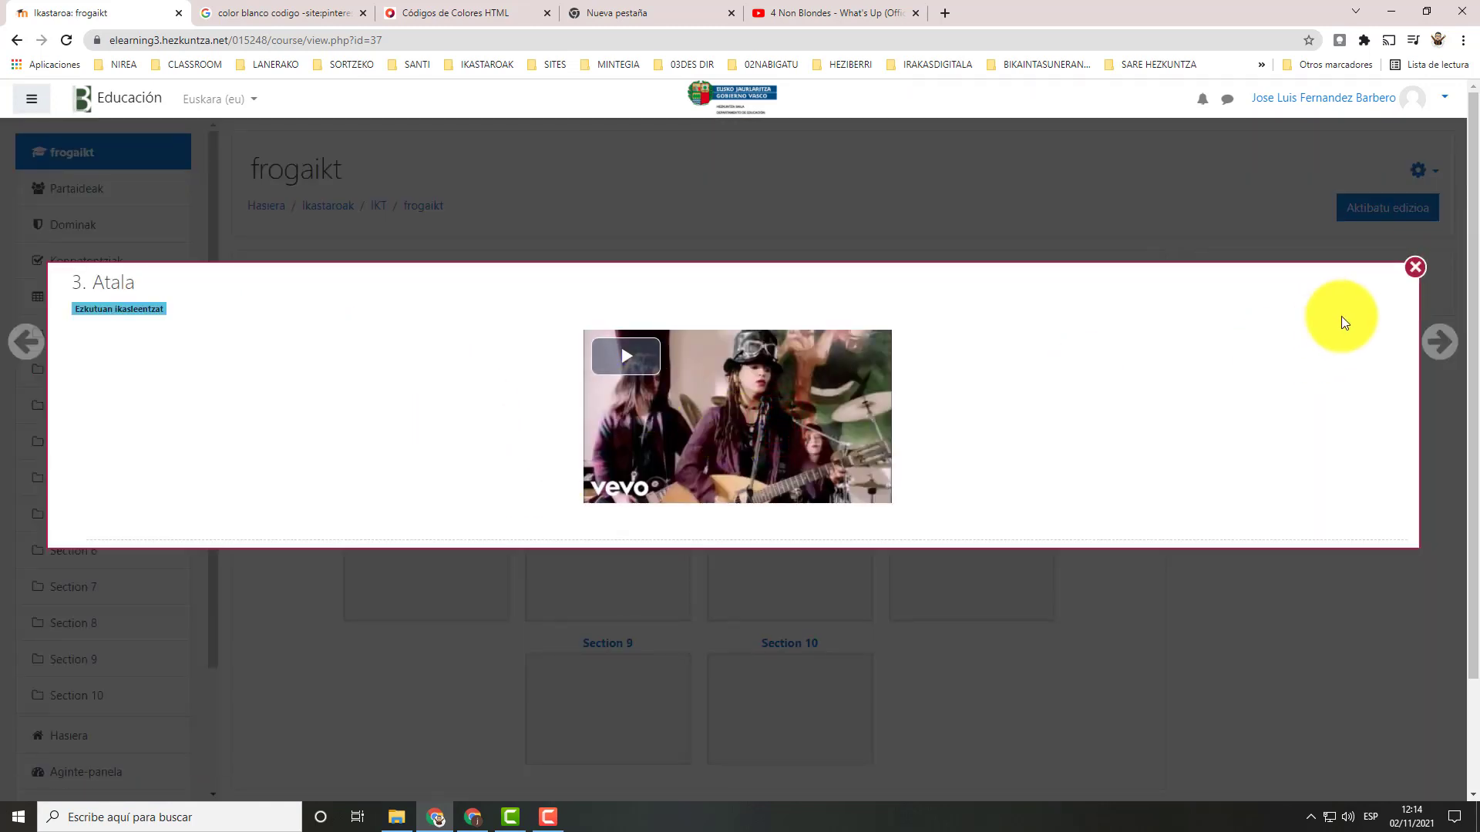
click(1415, 267)
click(986, 428)
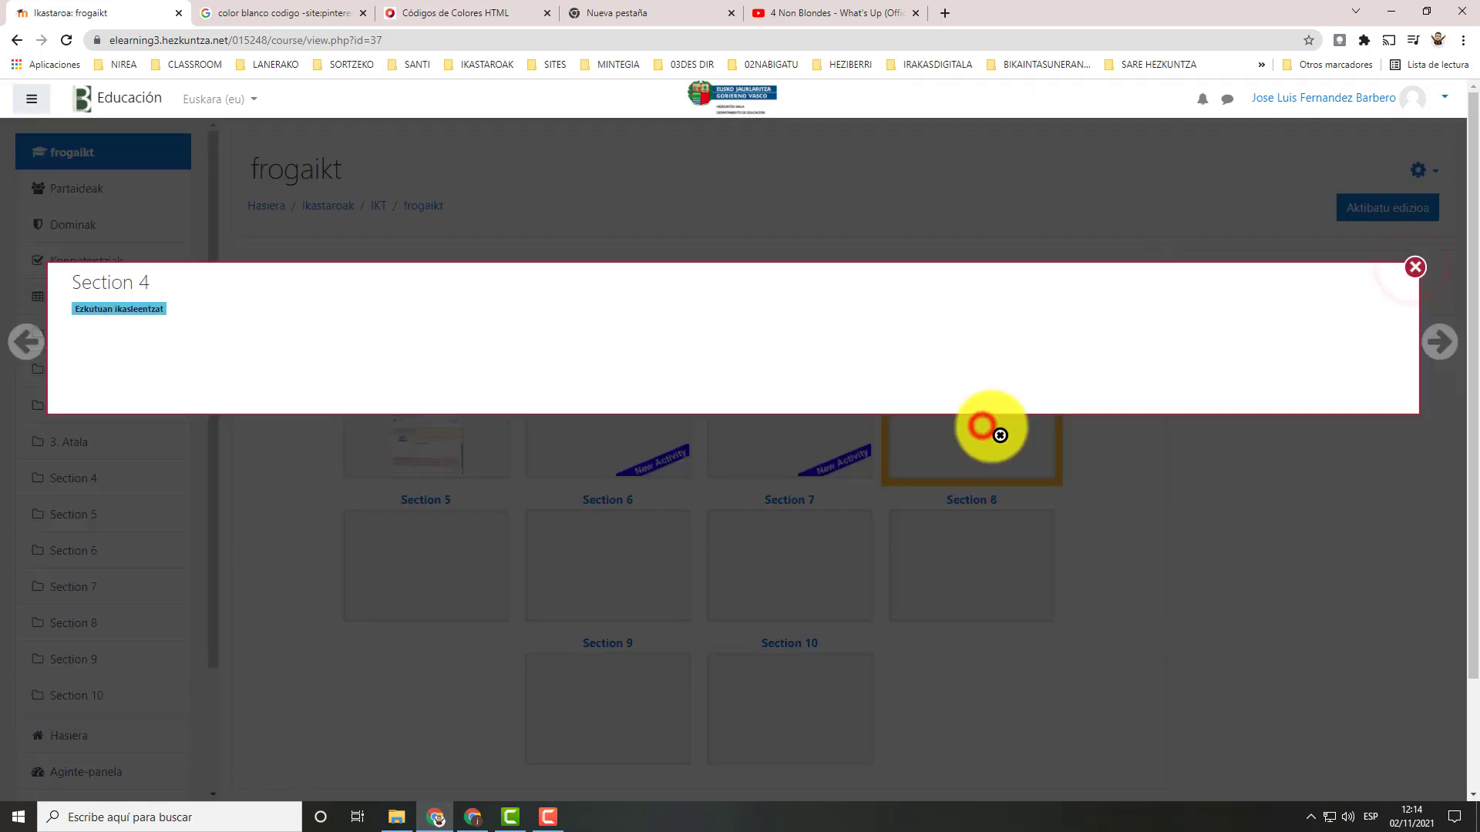
click(1416, 268)
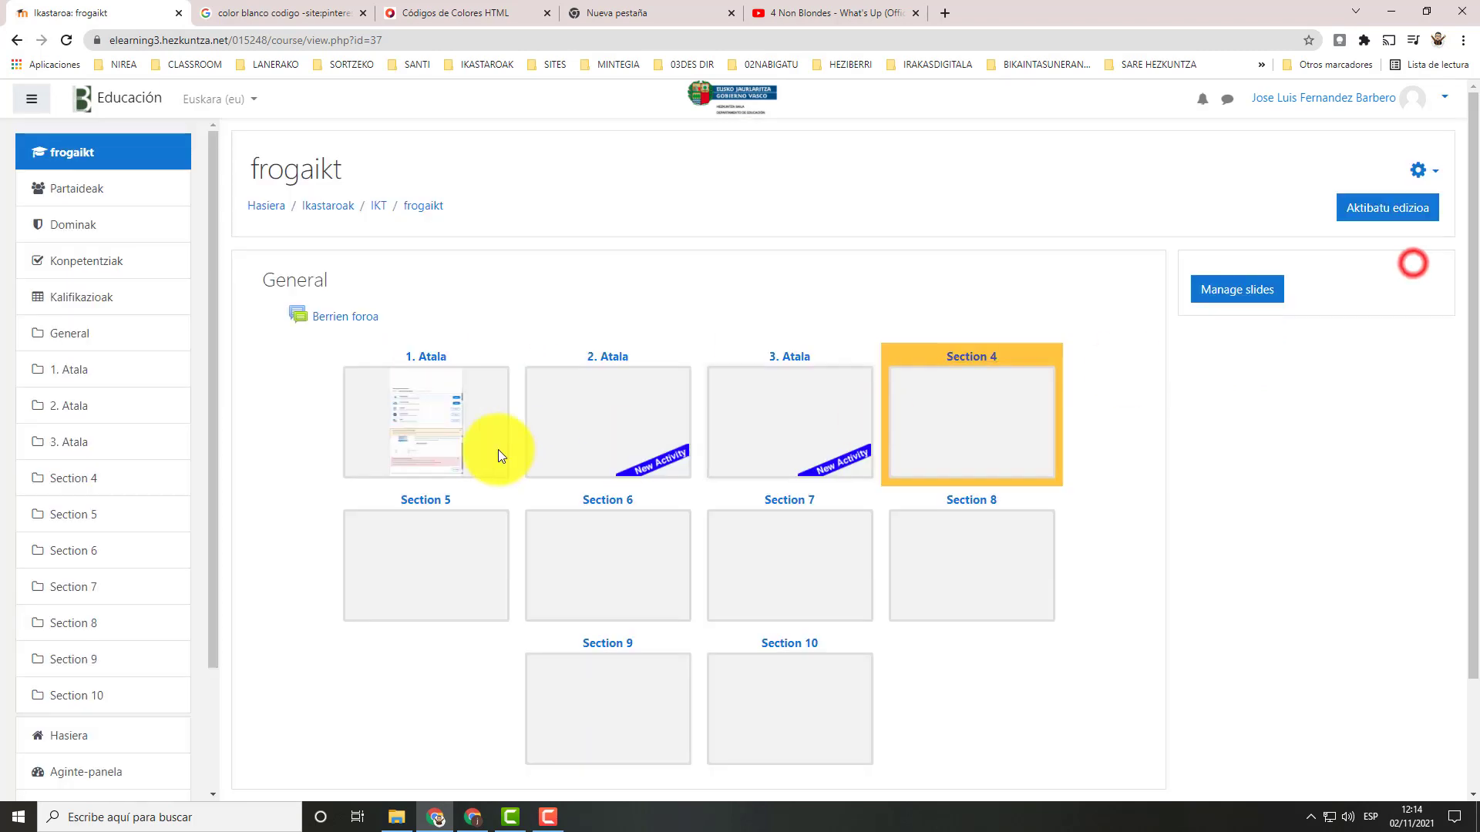
Turn editing mode back on and open the image form for the 2. Atala tile
click(1393, 208)
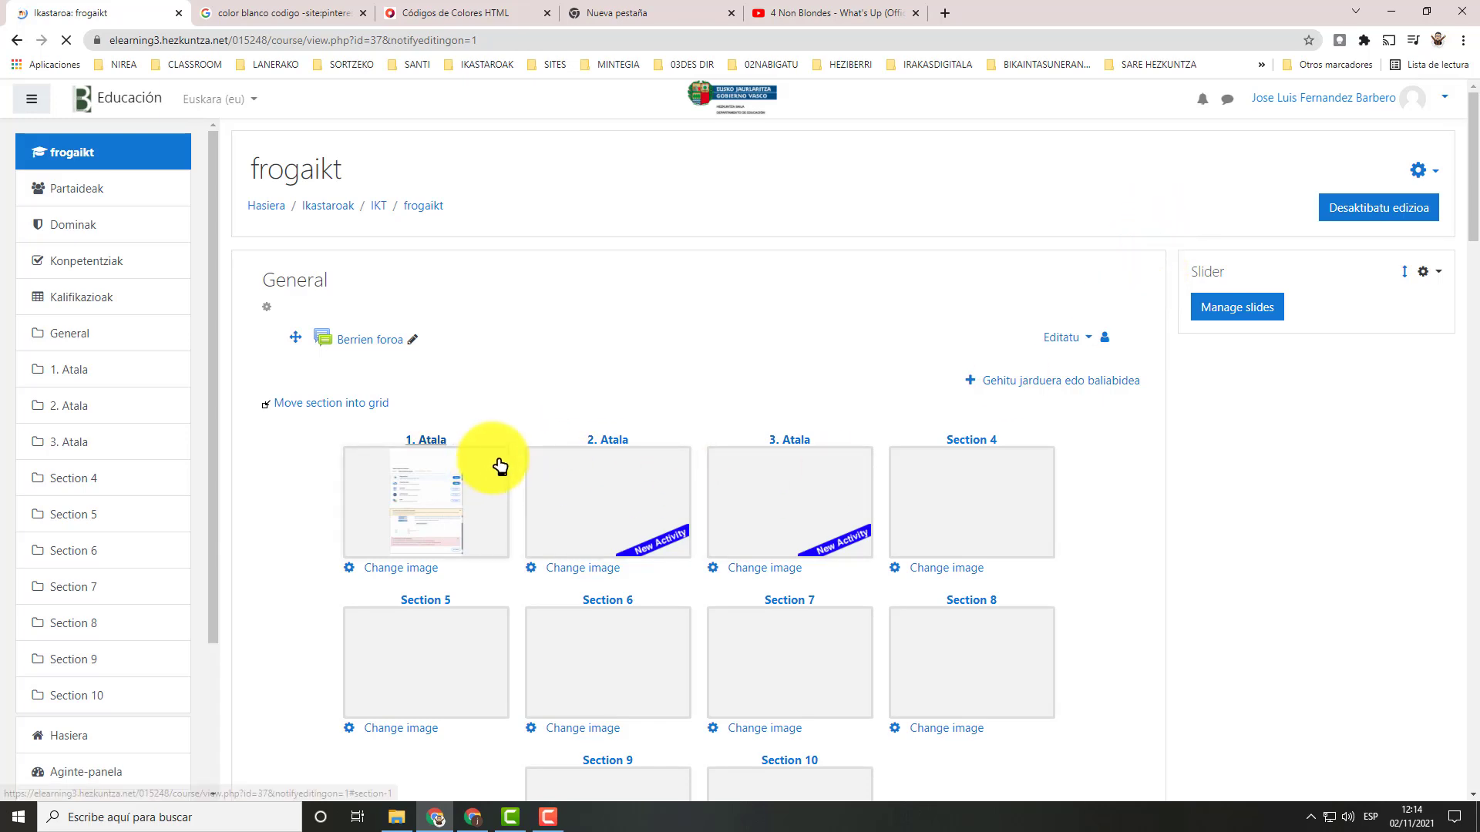
scroll(436, 454, down, 3)
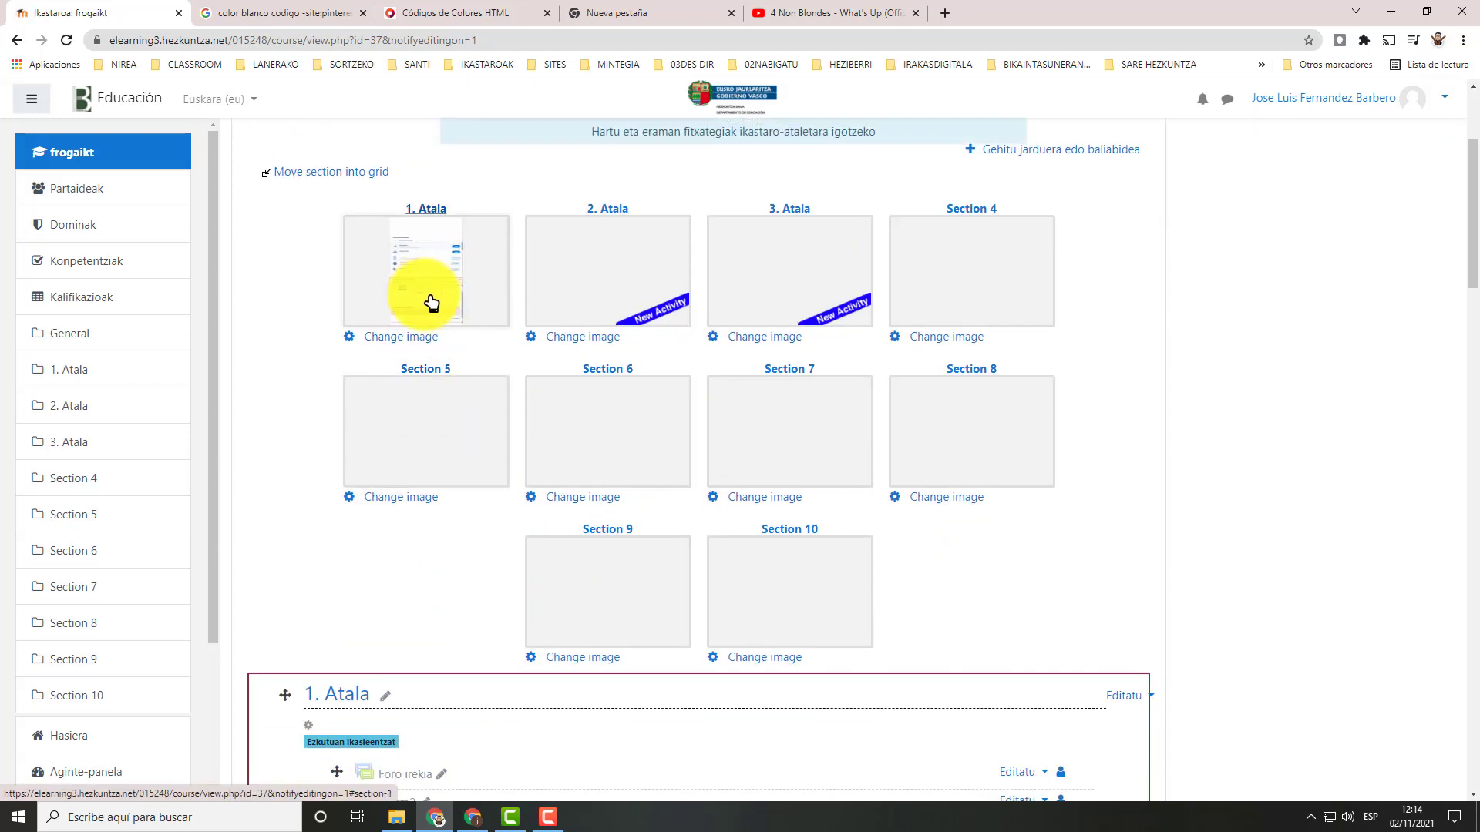
click(565, 339)
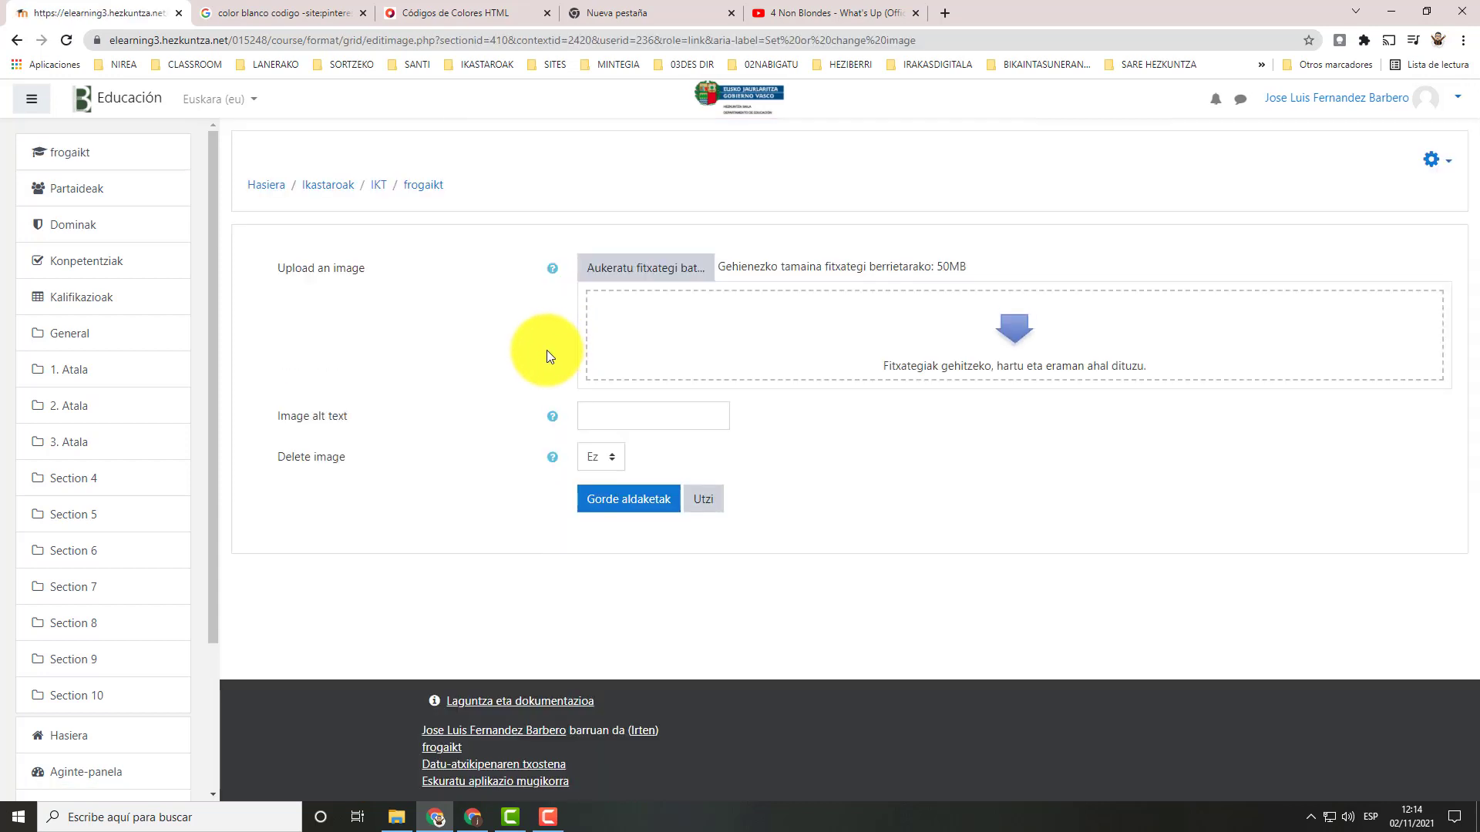
Upload moodle.jpg from the desktop as the 2. Atala tile image and save the changes
click(644, 270)
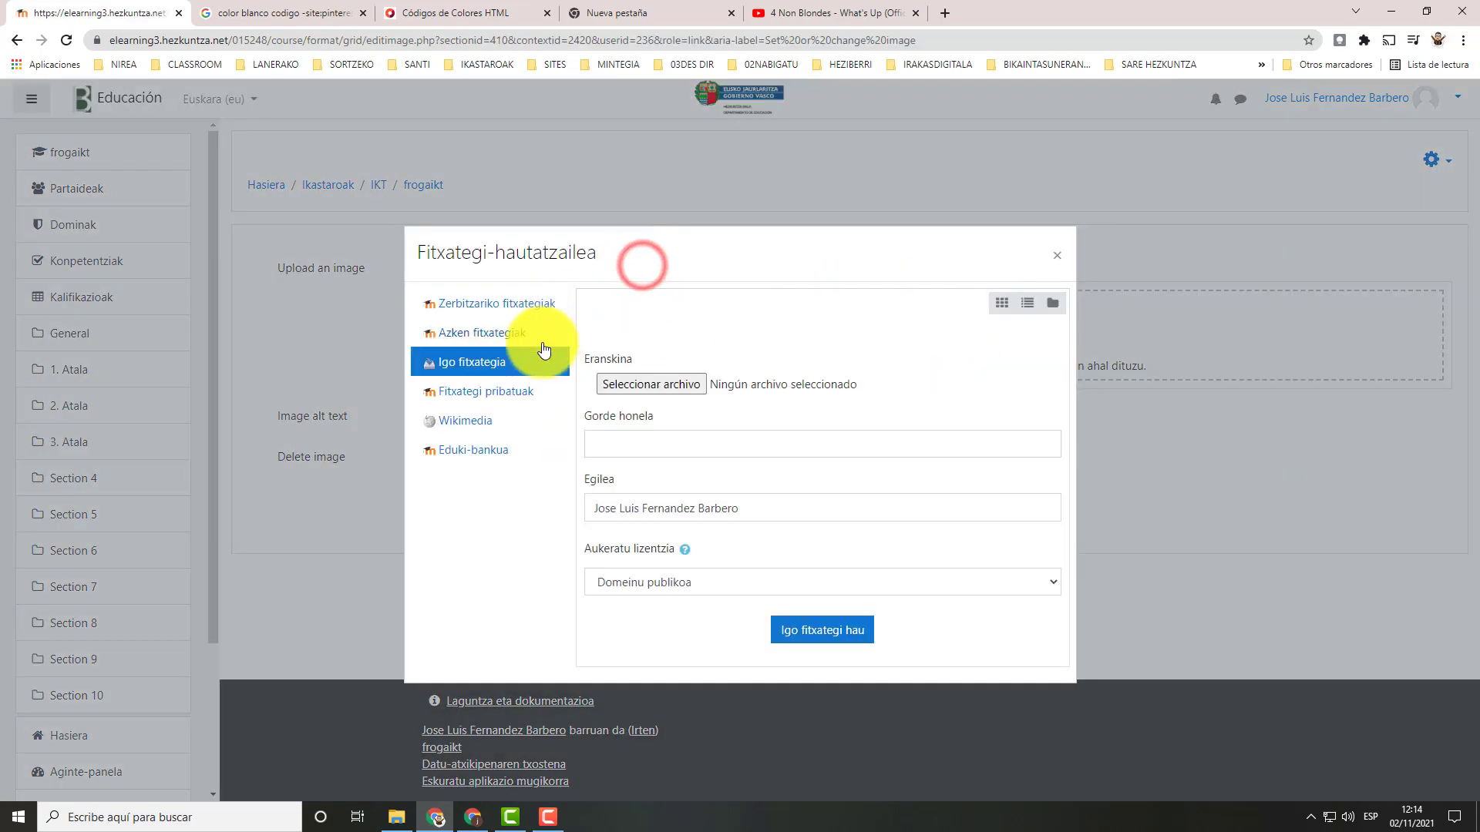
click(630, 384)
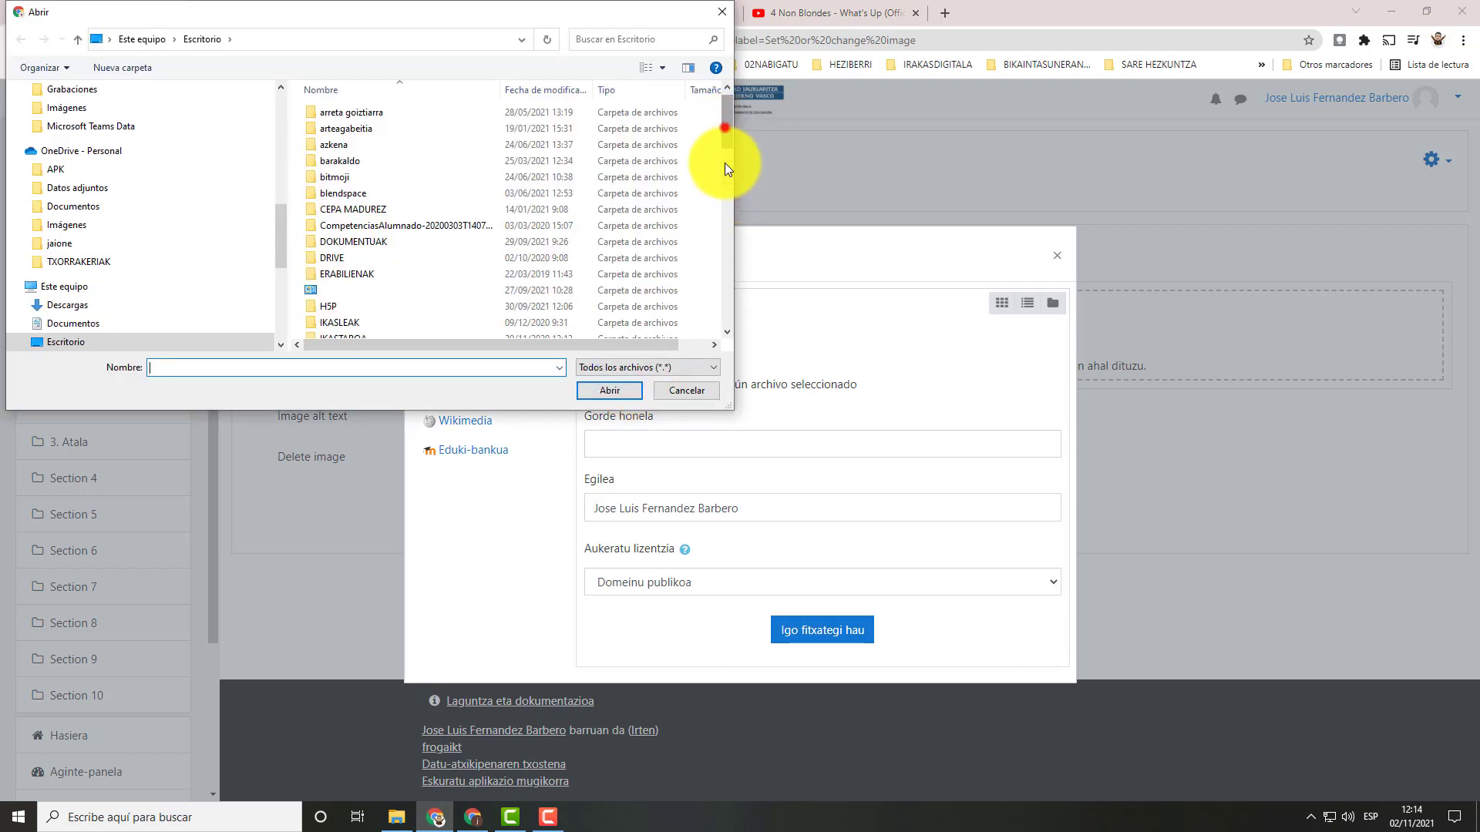
drag(724, 163, 721, 347)
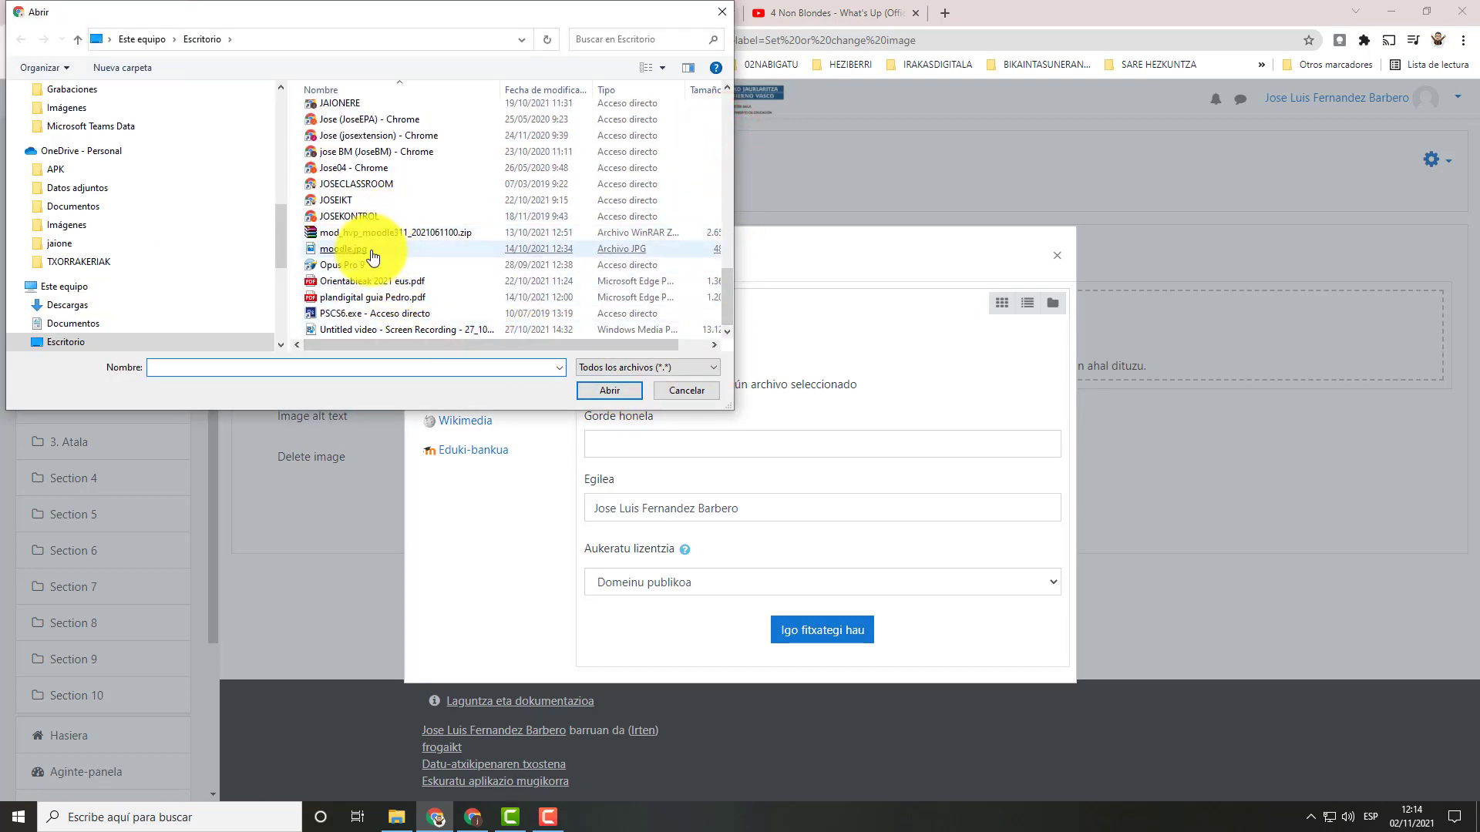
double_click(359, 251)
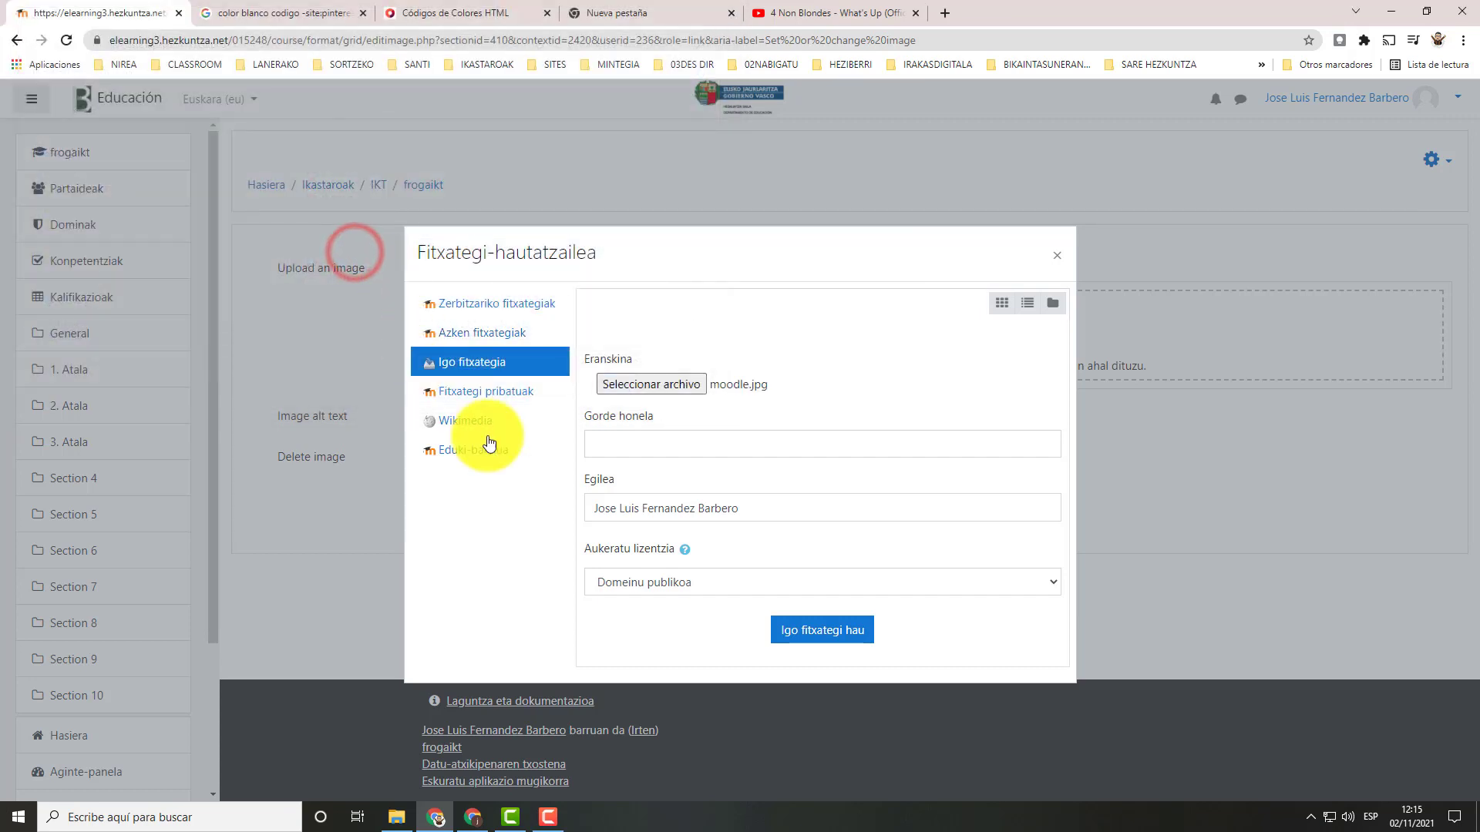
click(824, 631)
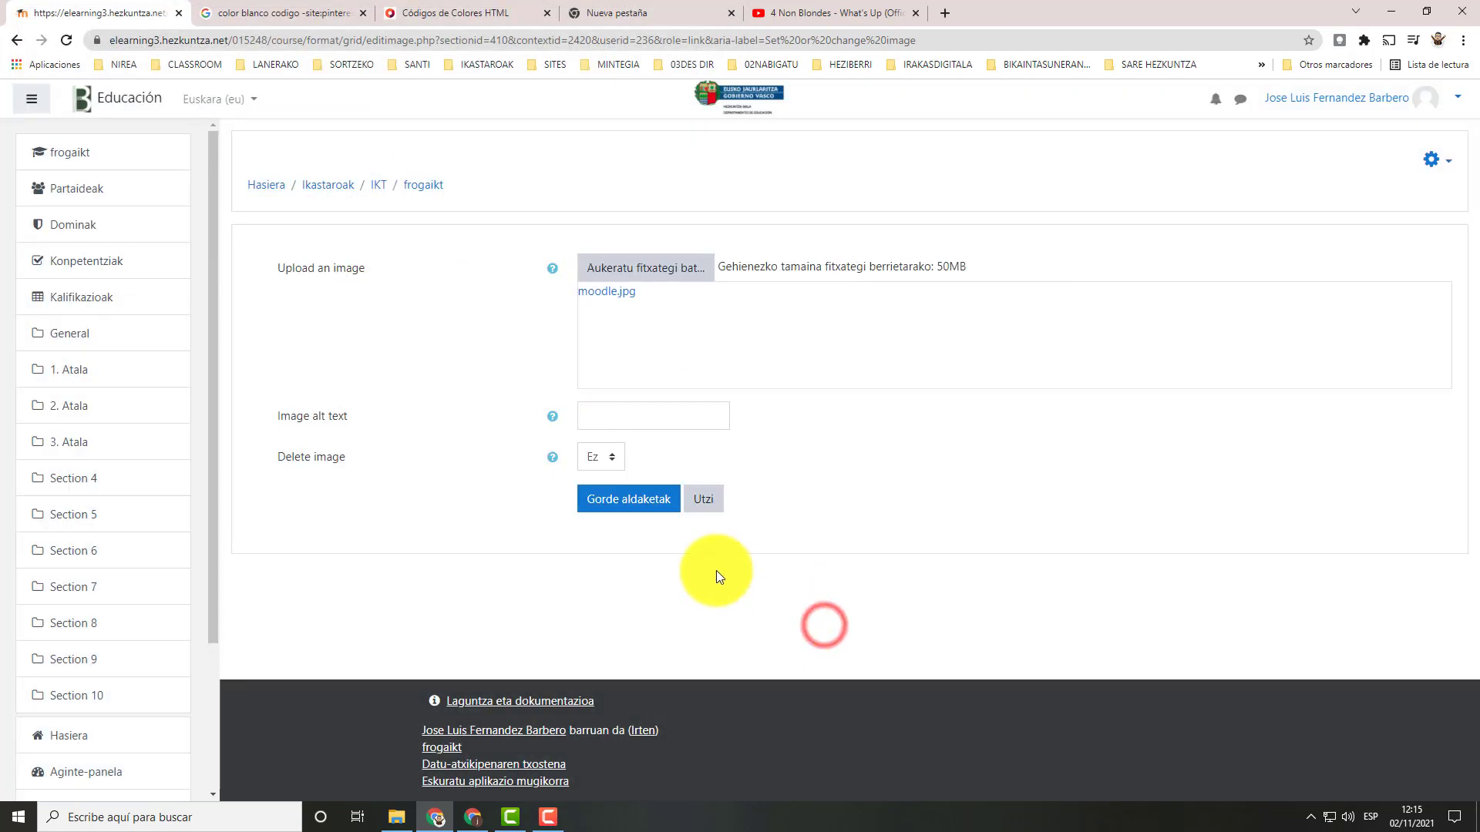
click(646, 497)
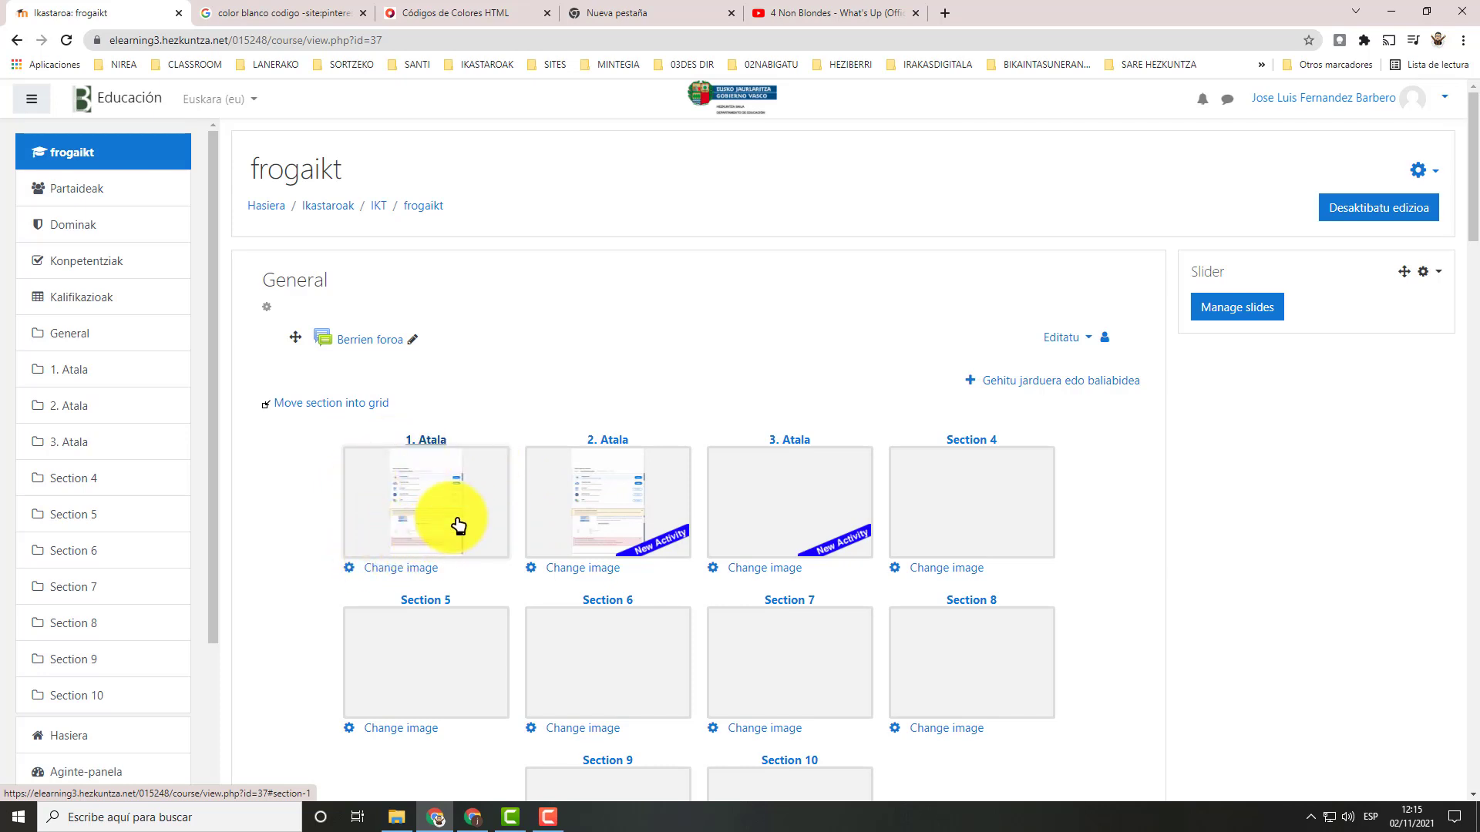
click(414, 574)
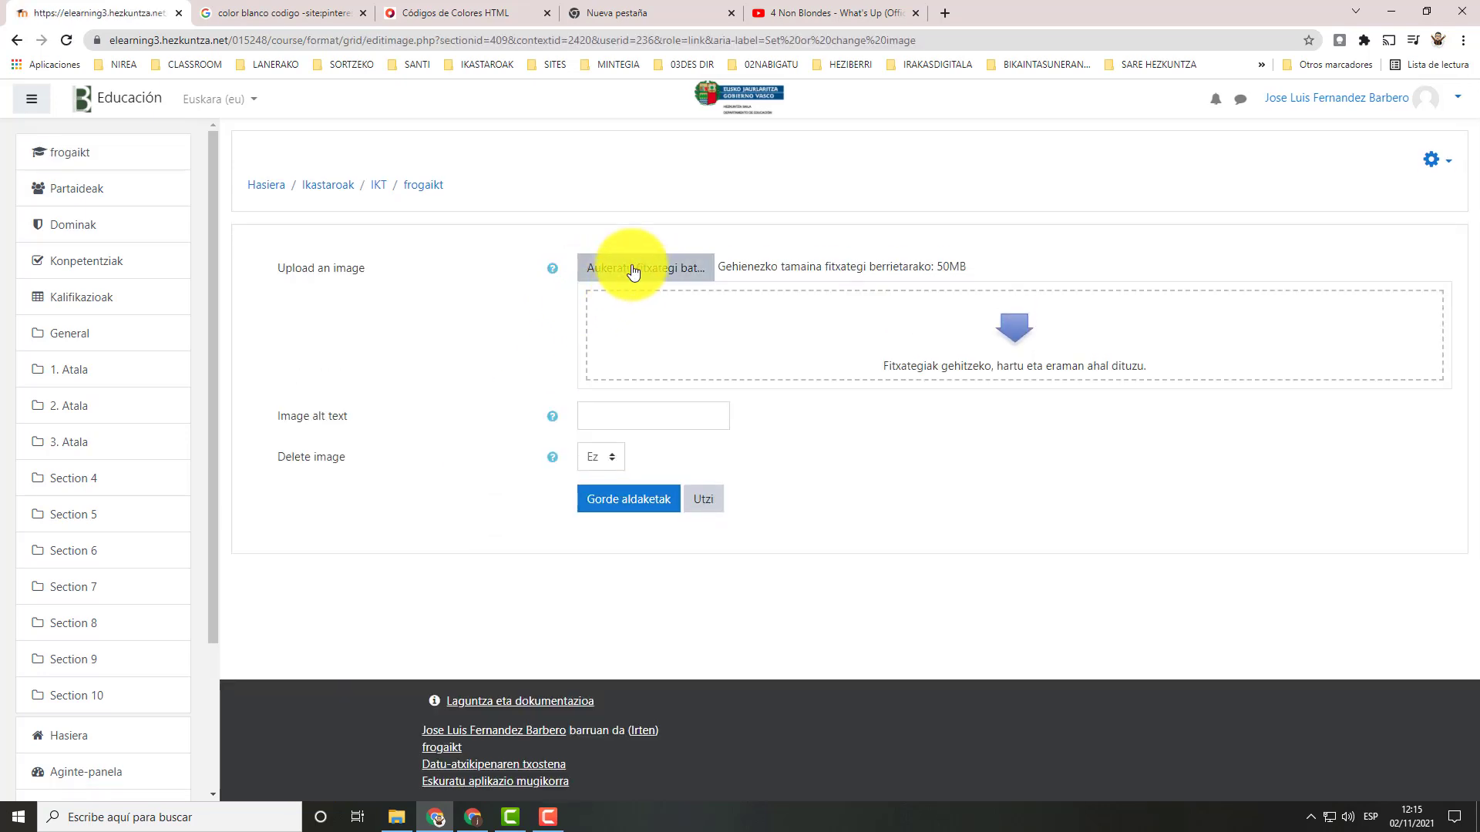
click(634, 271)
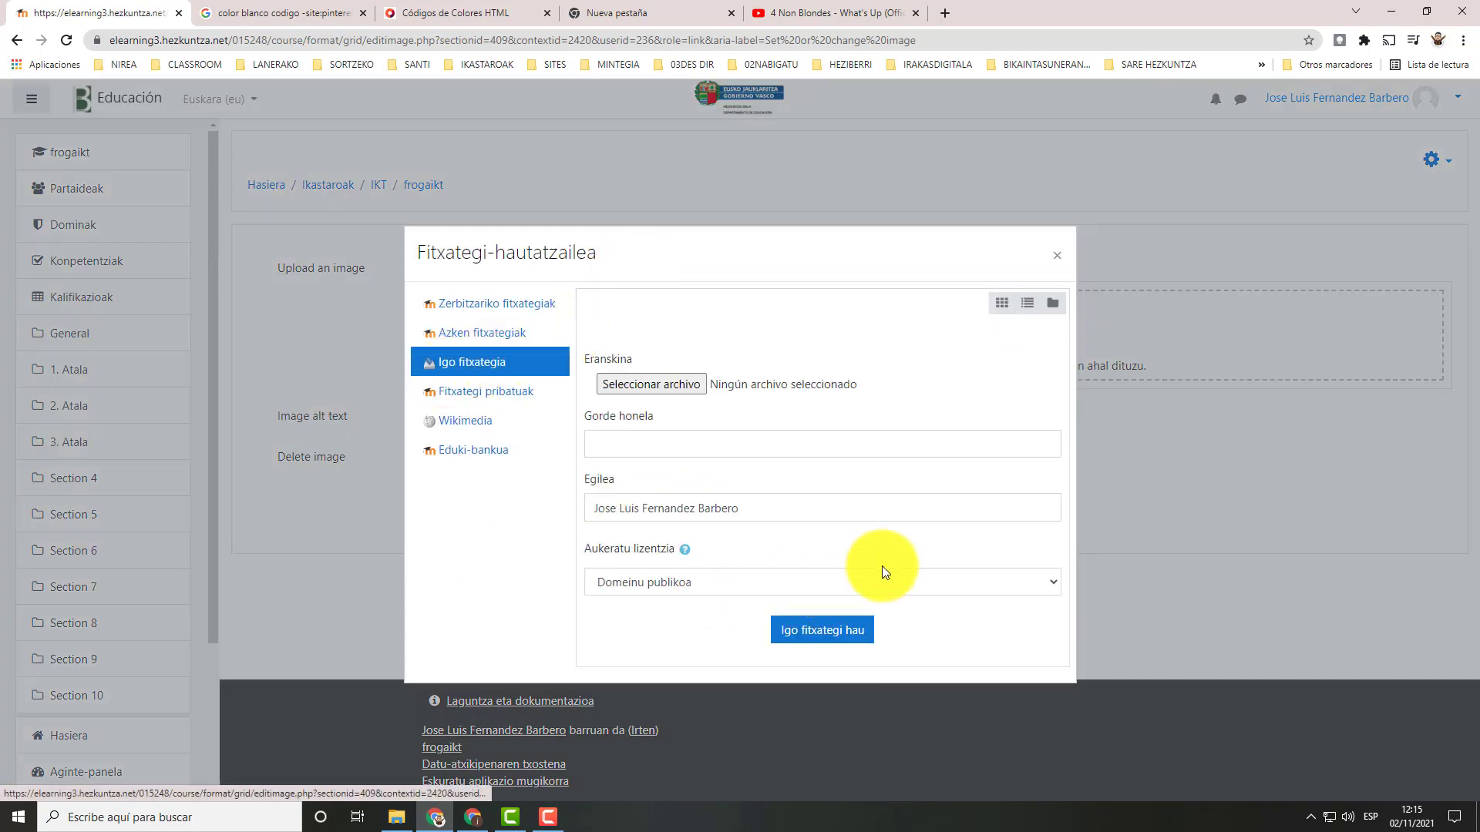
click(1059, 256)
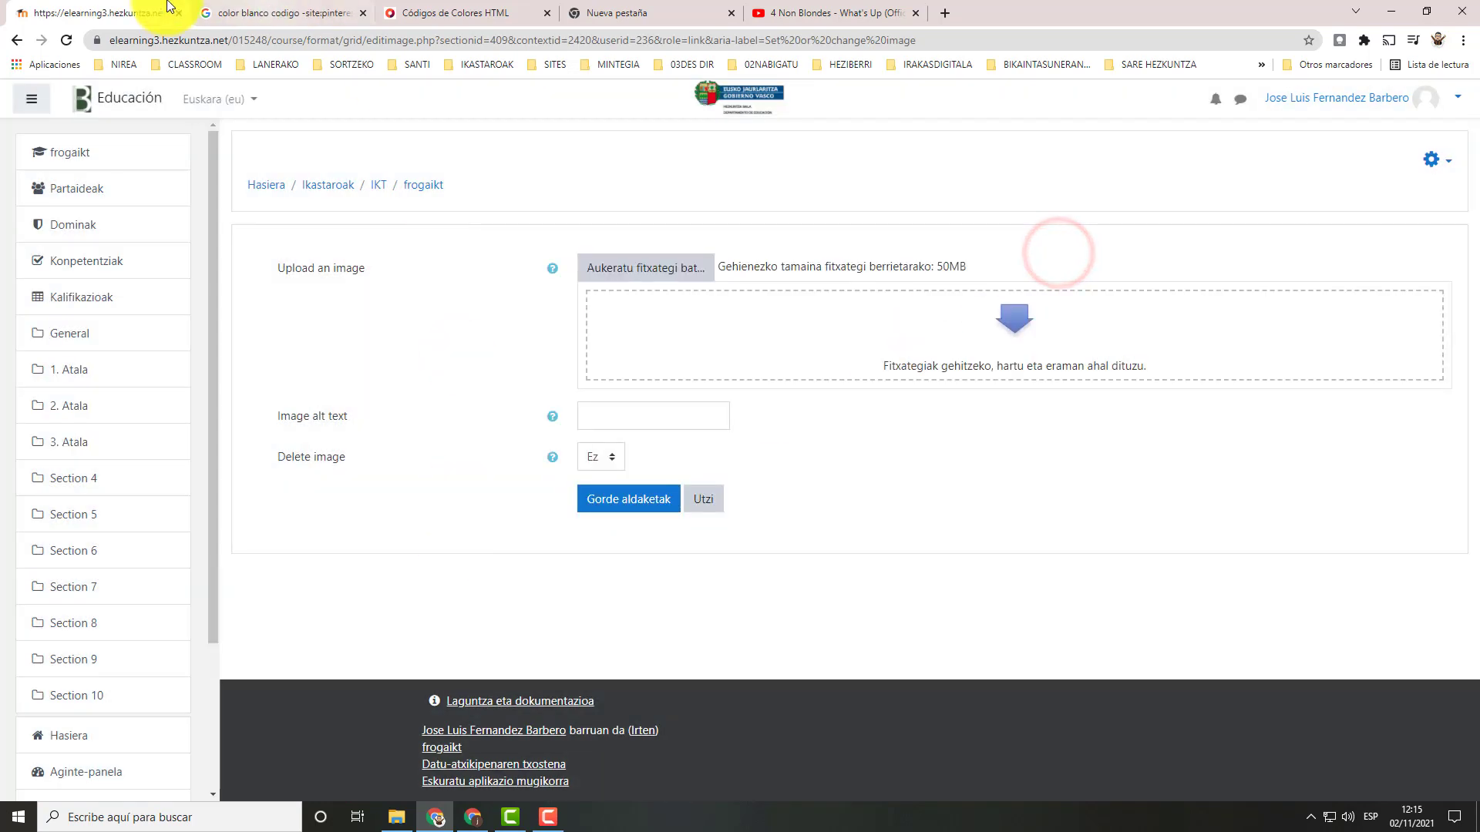
click(19, 41)
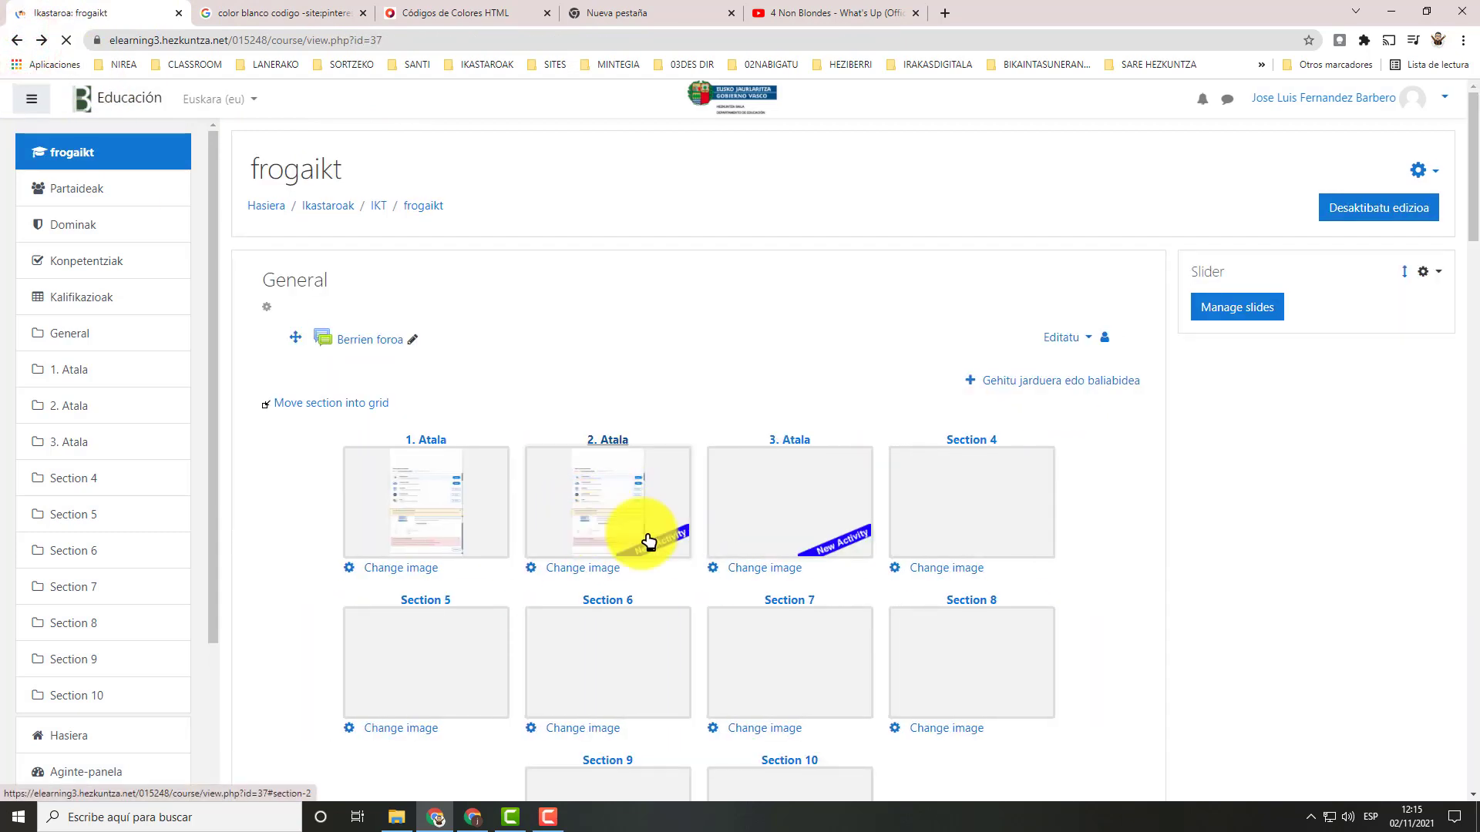
Go to the 2. Atala section, open its title for editing and confirm the name 2. Atala
click(621, 445)
scroll(345, 158, up, 2)
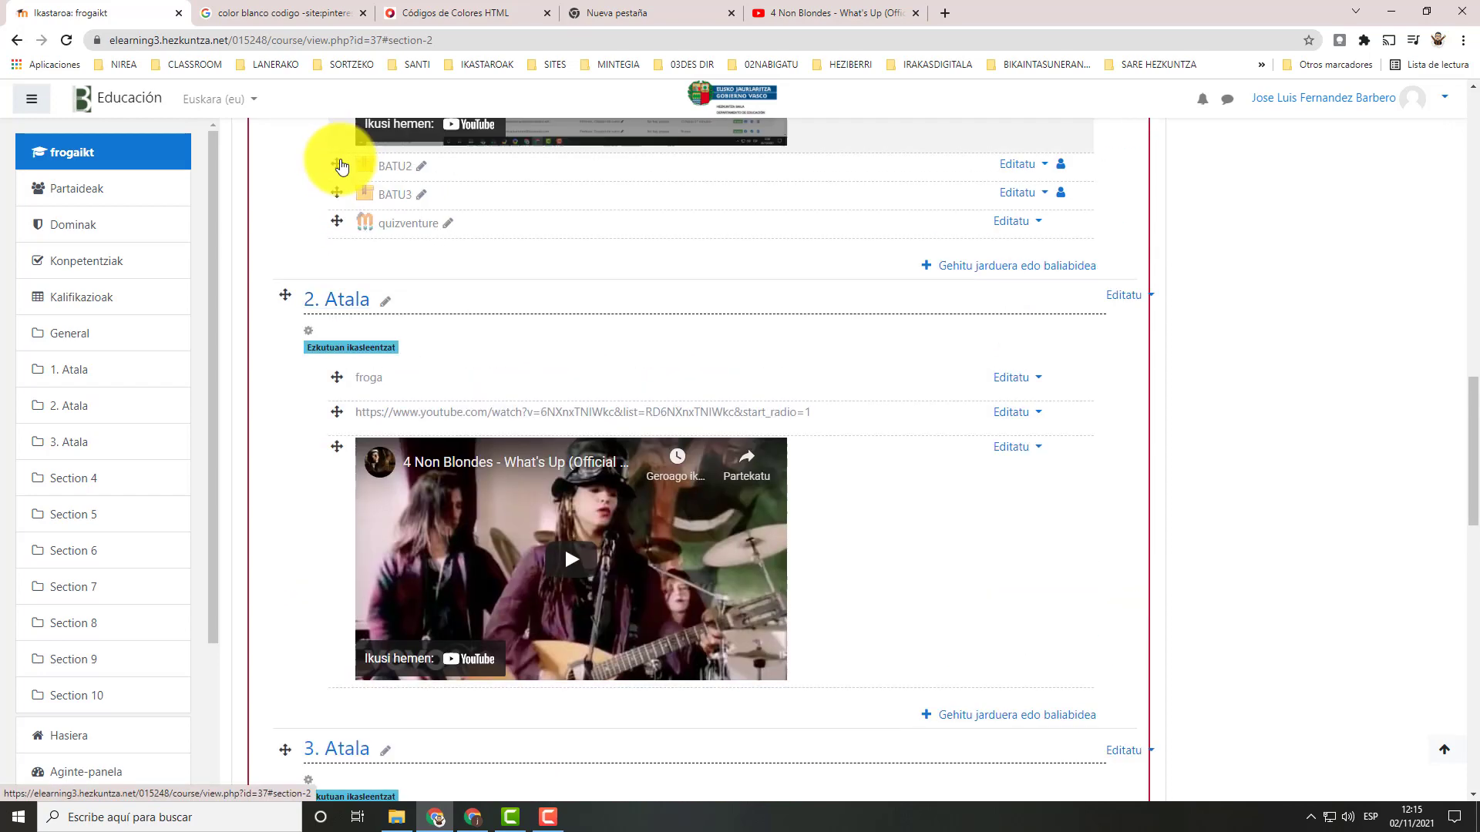
click(345, 299)
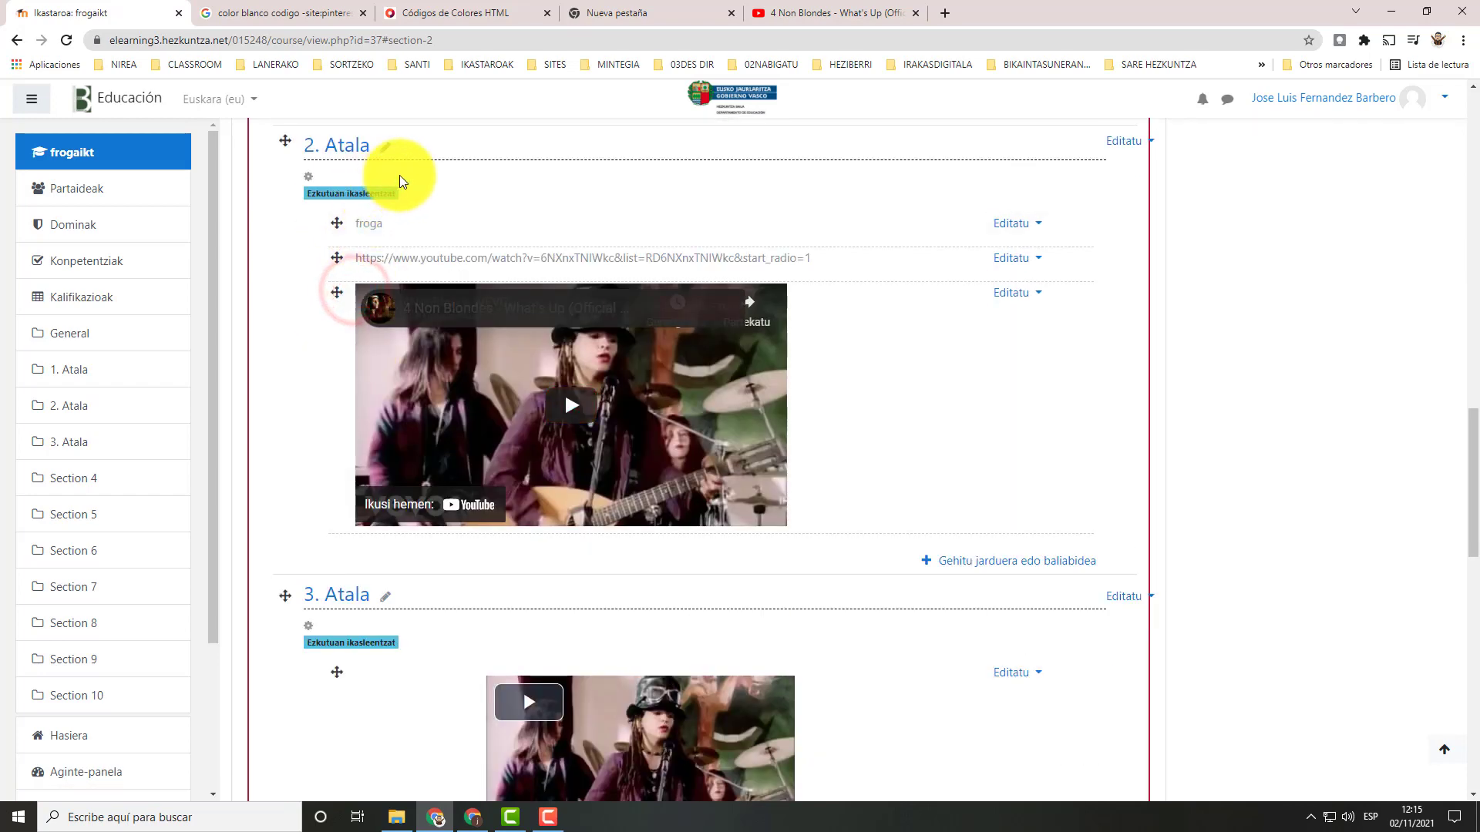
scroll(400, 270, up, 3)
click(385, 383)
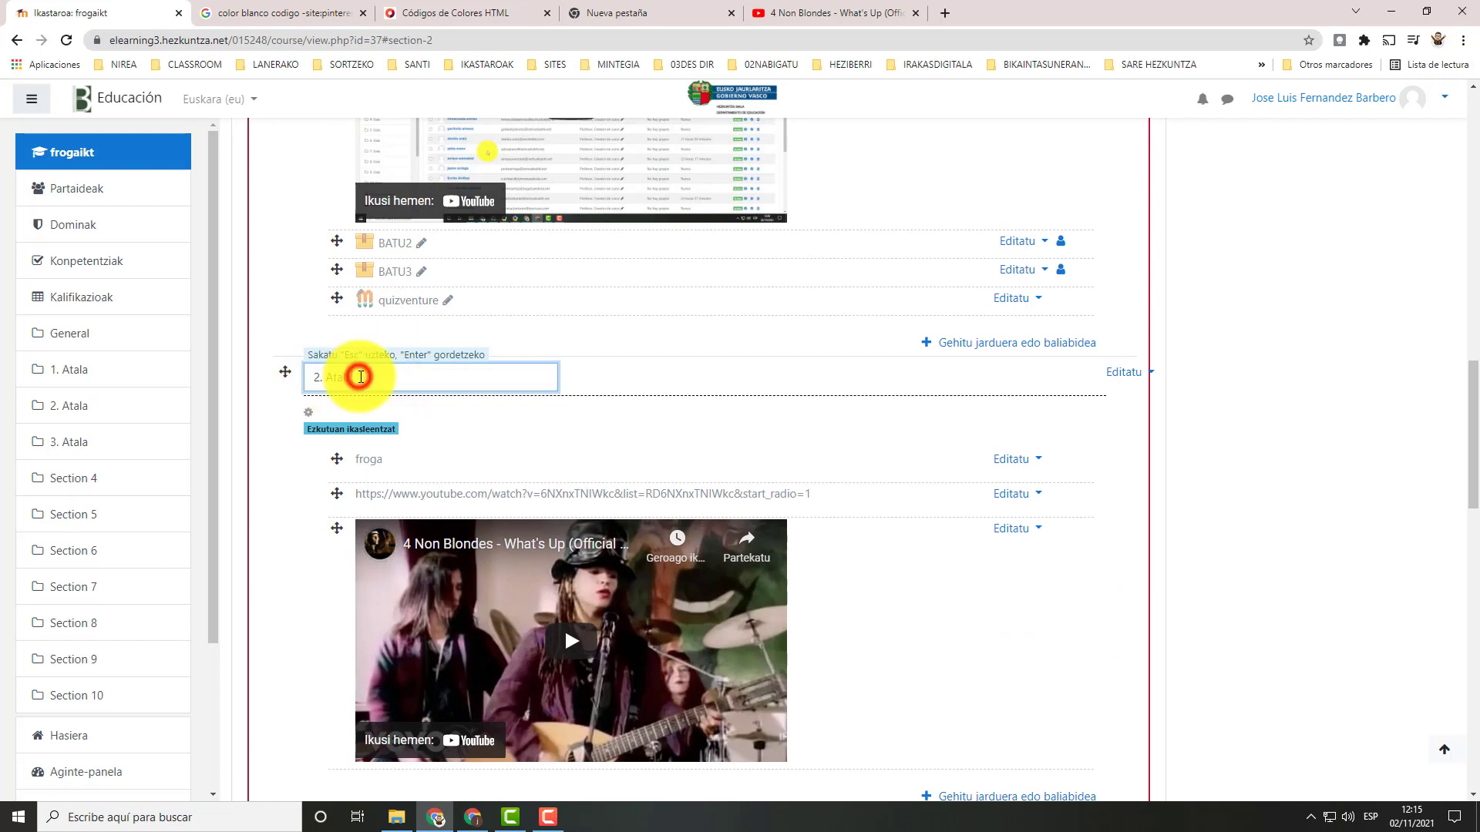
click(360, 376)
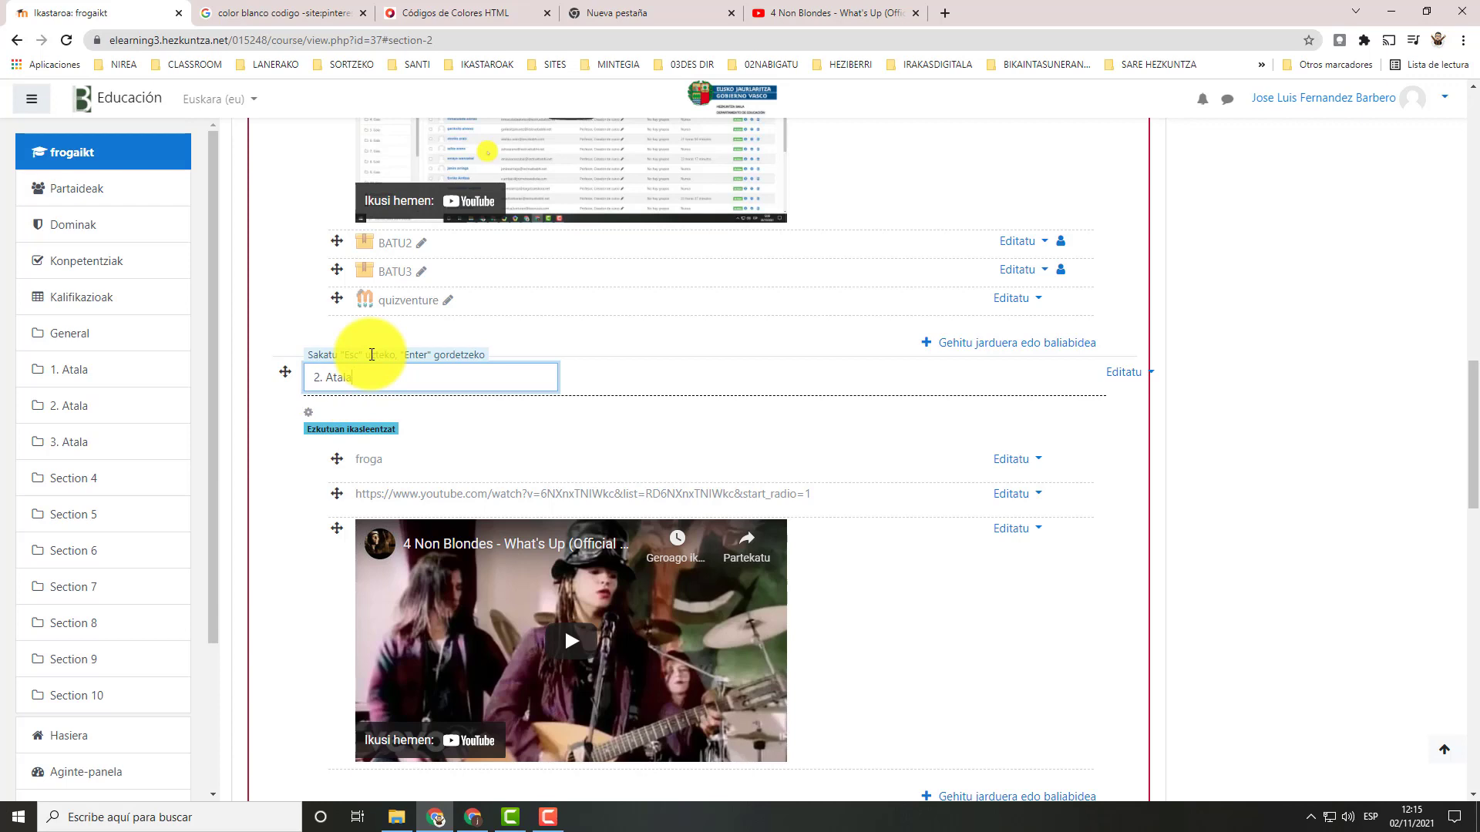
key(Return)
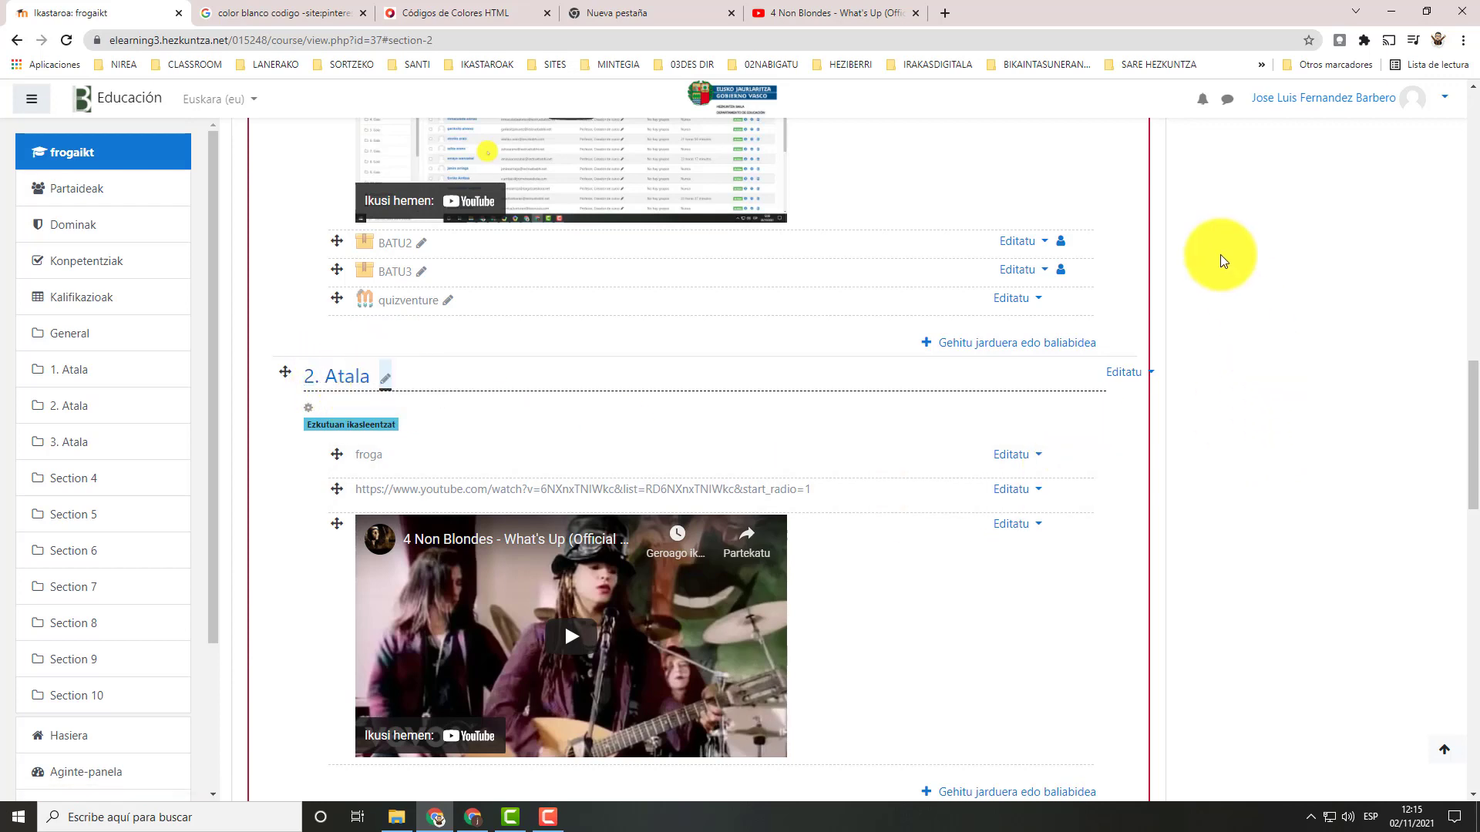
Open the settings of the frogaikt course for editing
scroll(1292, 266, up, 4)
scroll(1294, 259, up, 10)
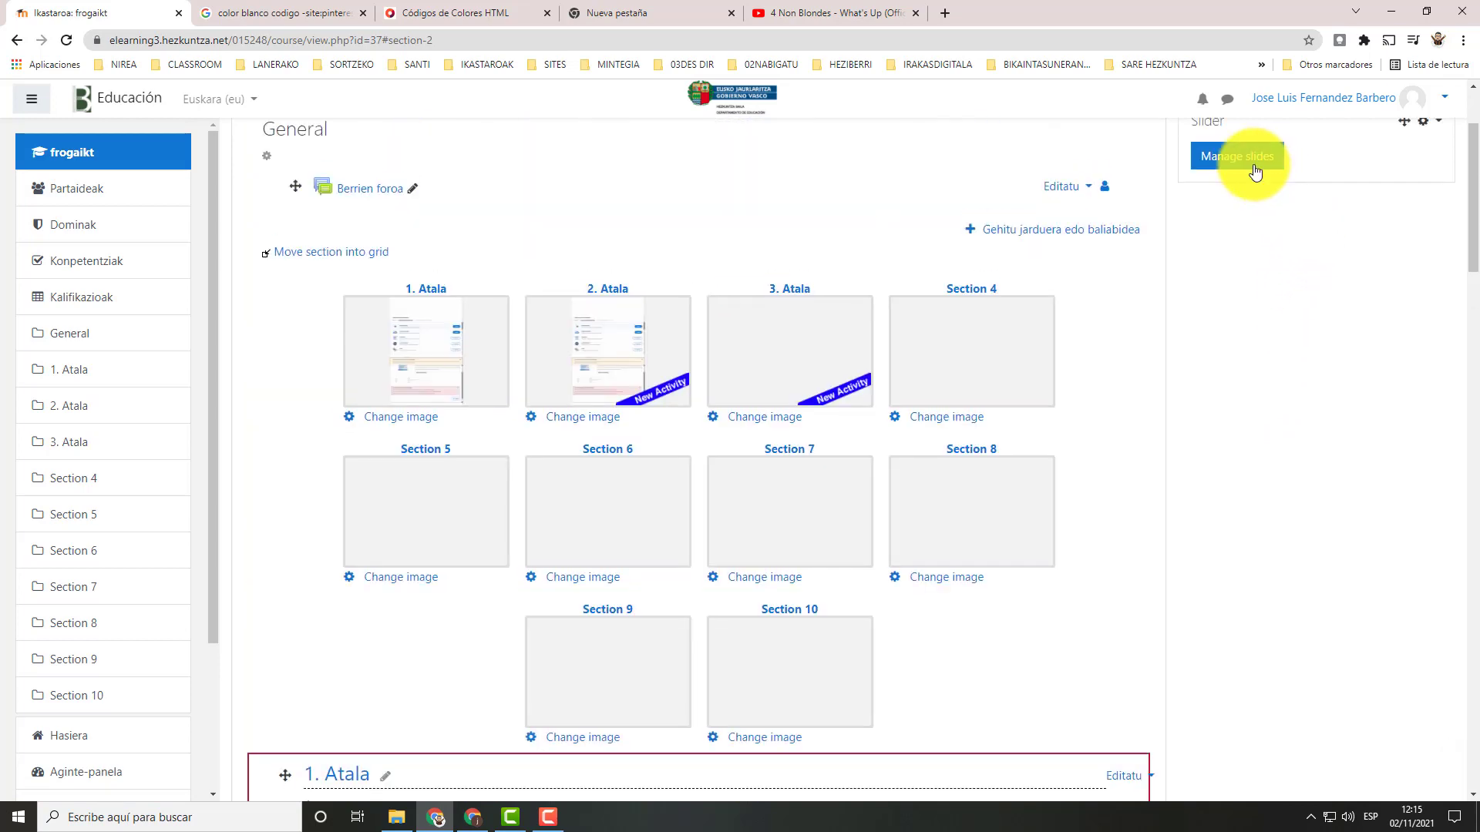
scroll(1227, 345, up, 1)
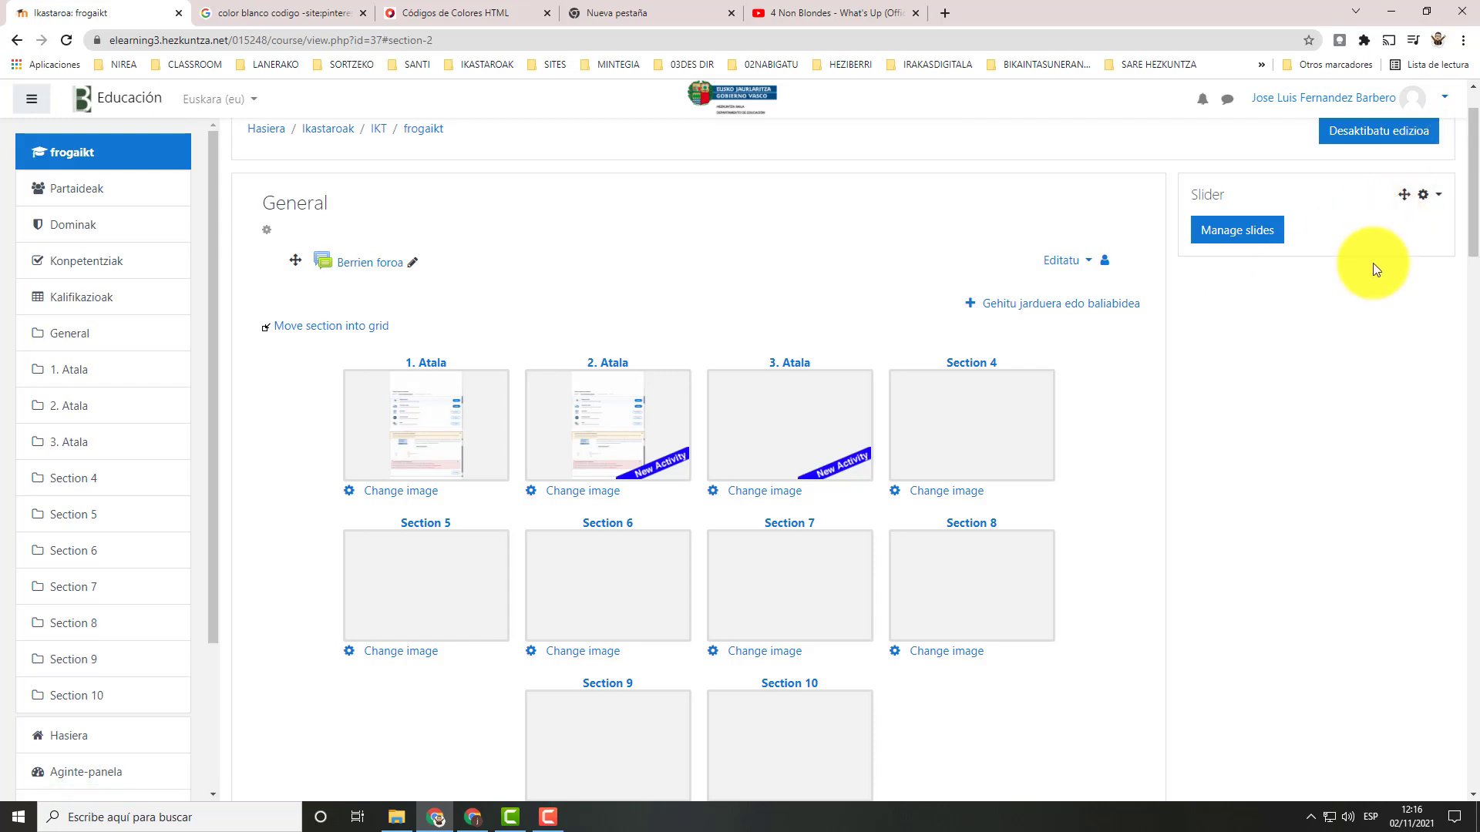
scroll(1387, 243, up, 1)
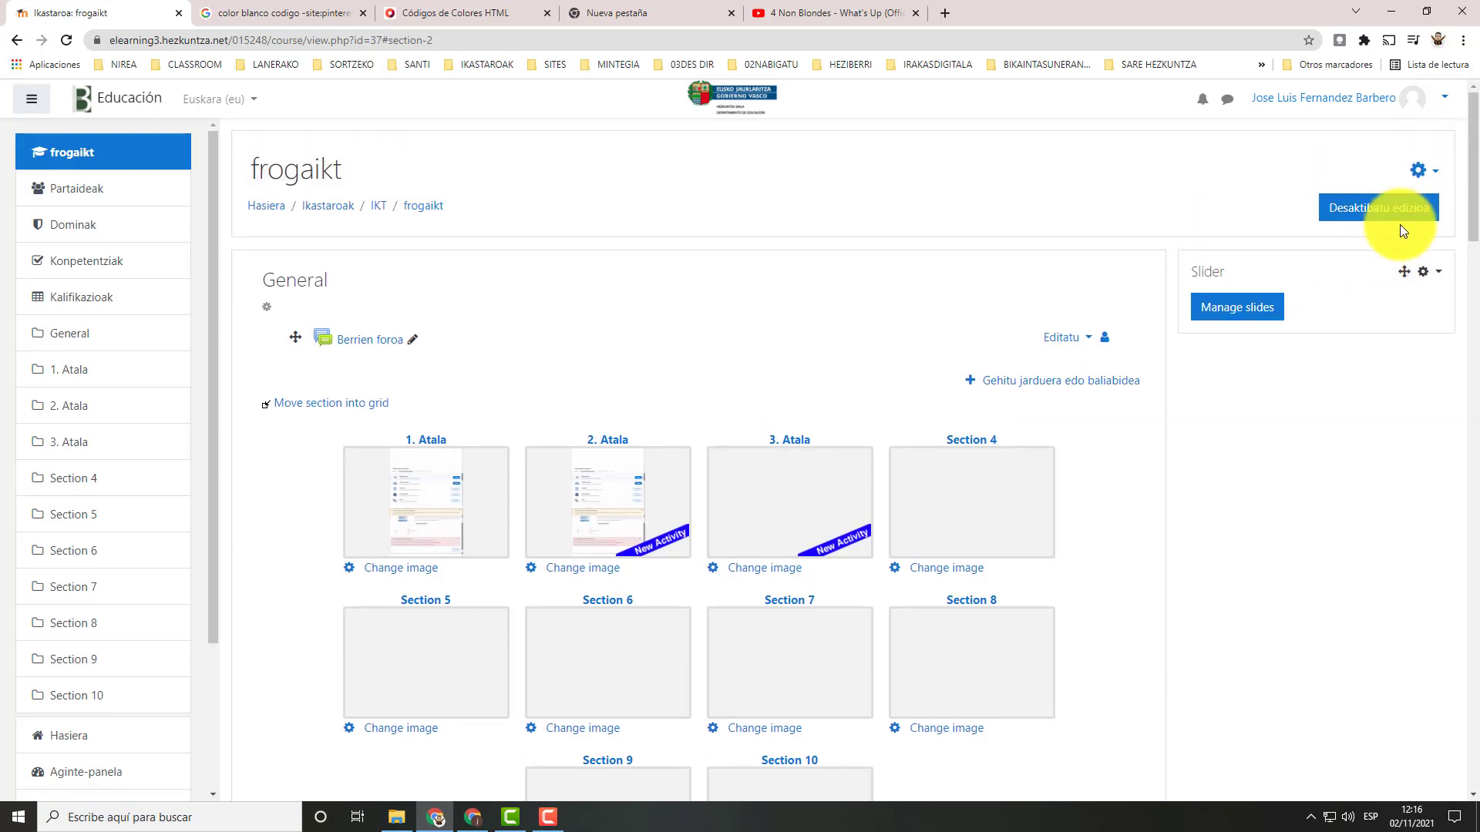
click(1418, 170)
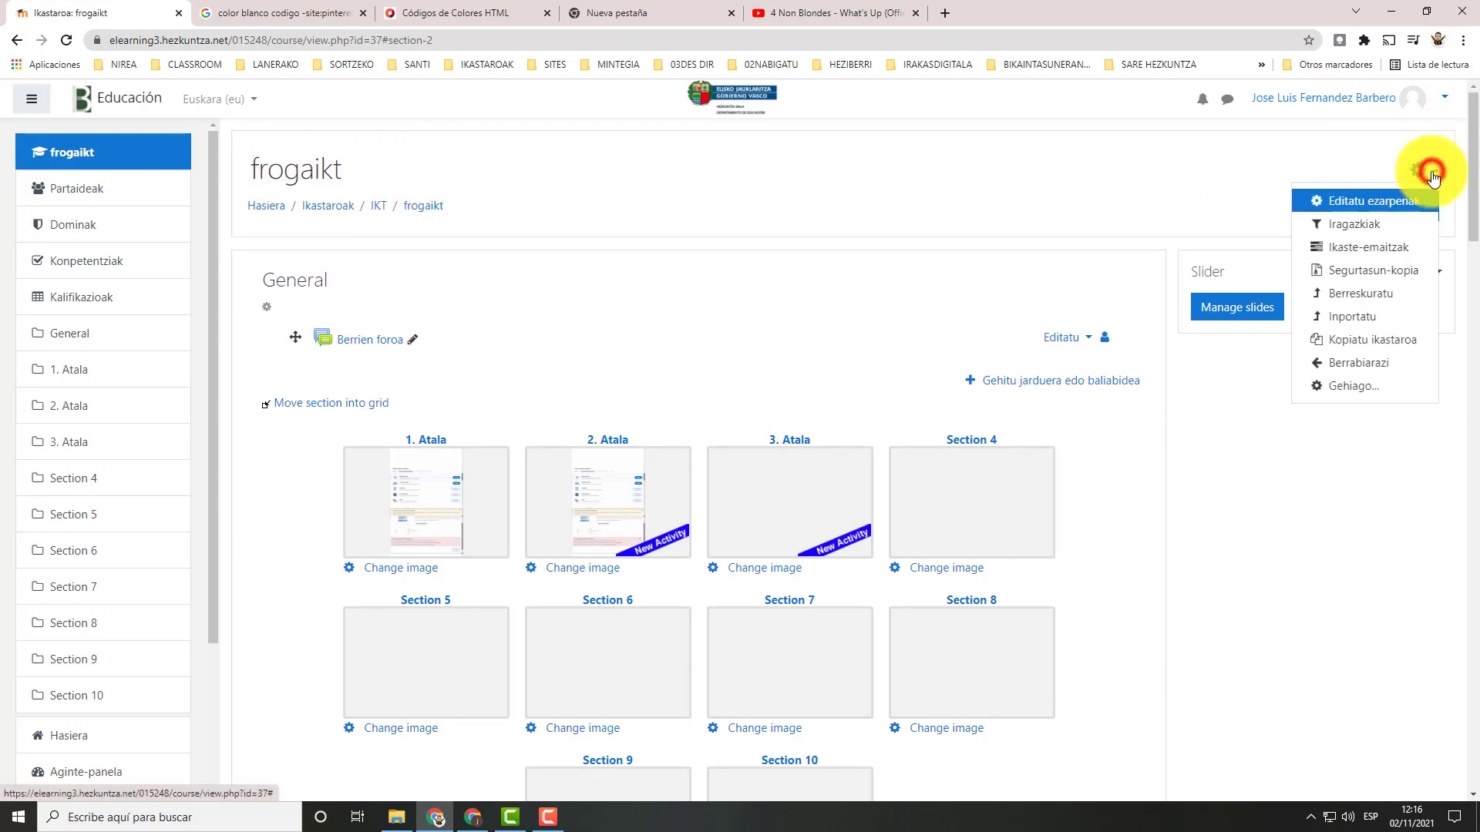
click(1390, 206)
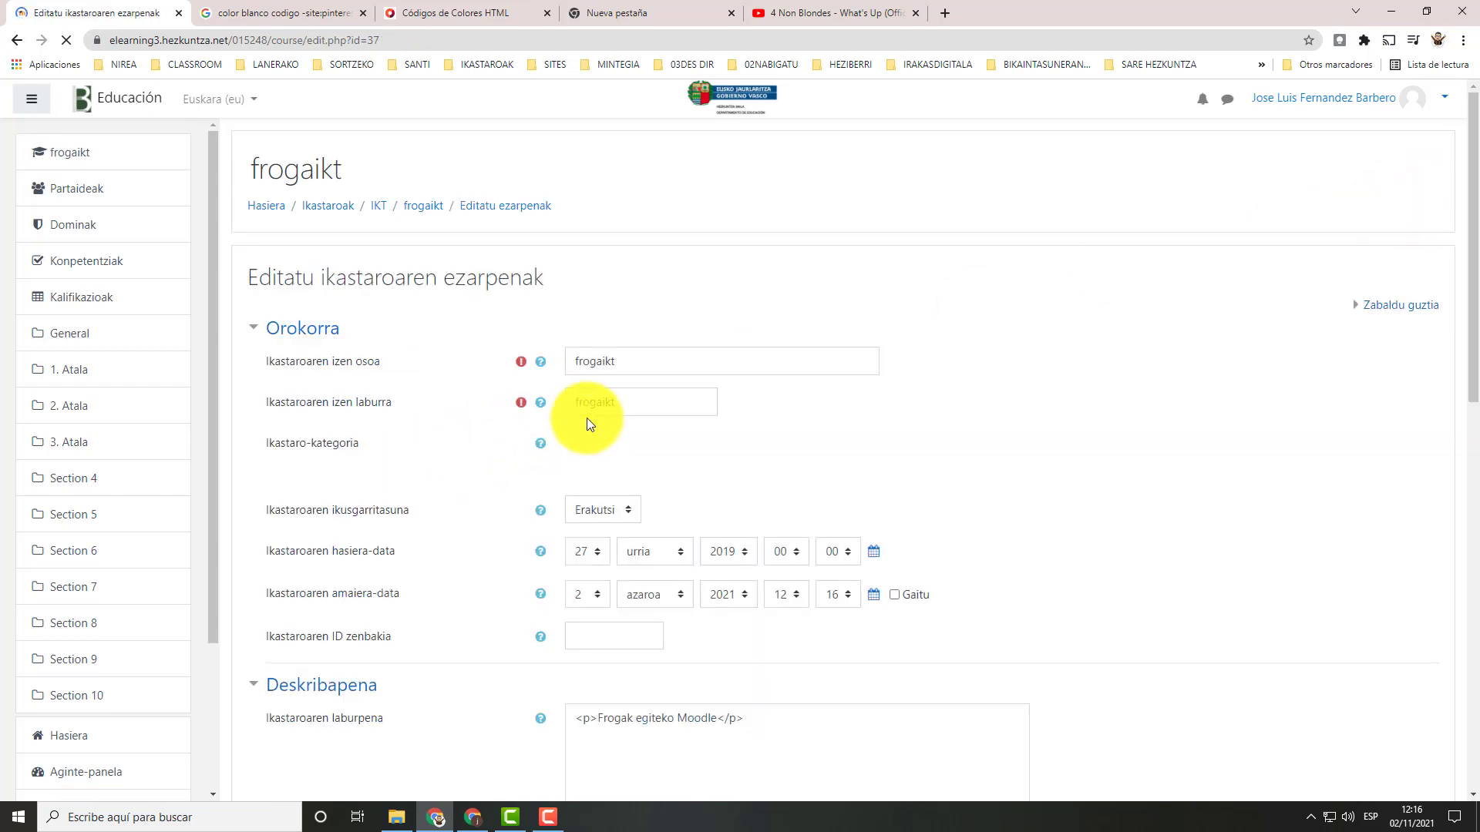
Change the course format to Gaiak fitxetan and save the course settings
scroll(519, 493, down, 9)
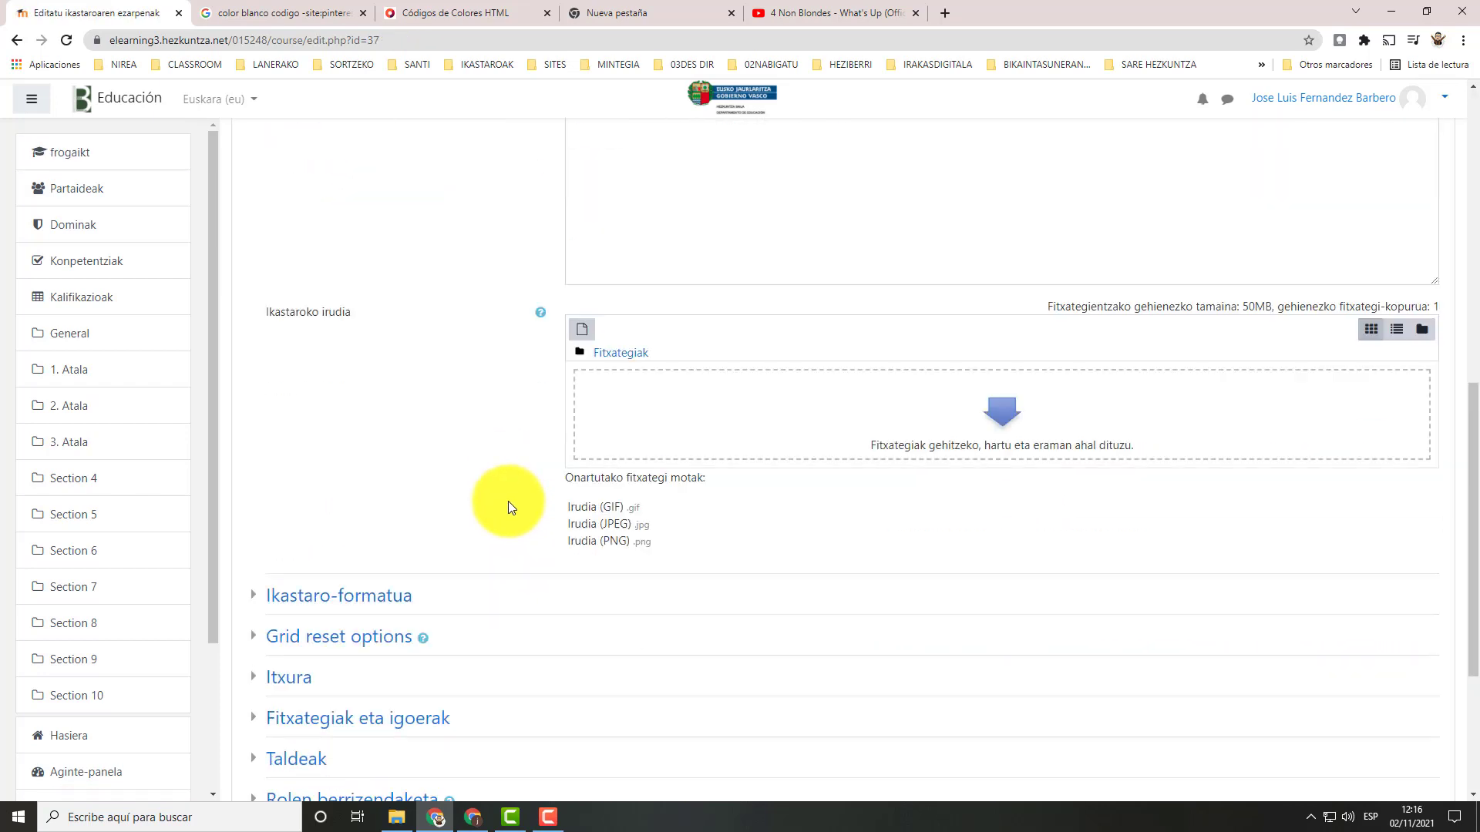
scroll(507, 501, down, 1)
click(333, 542)
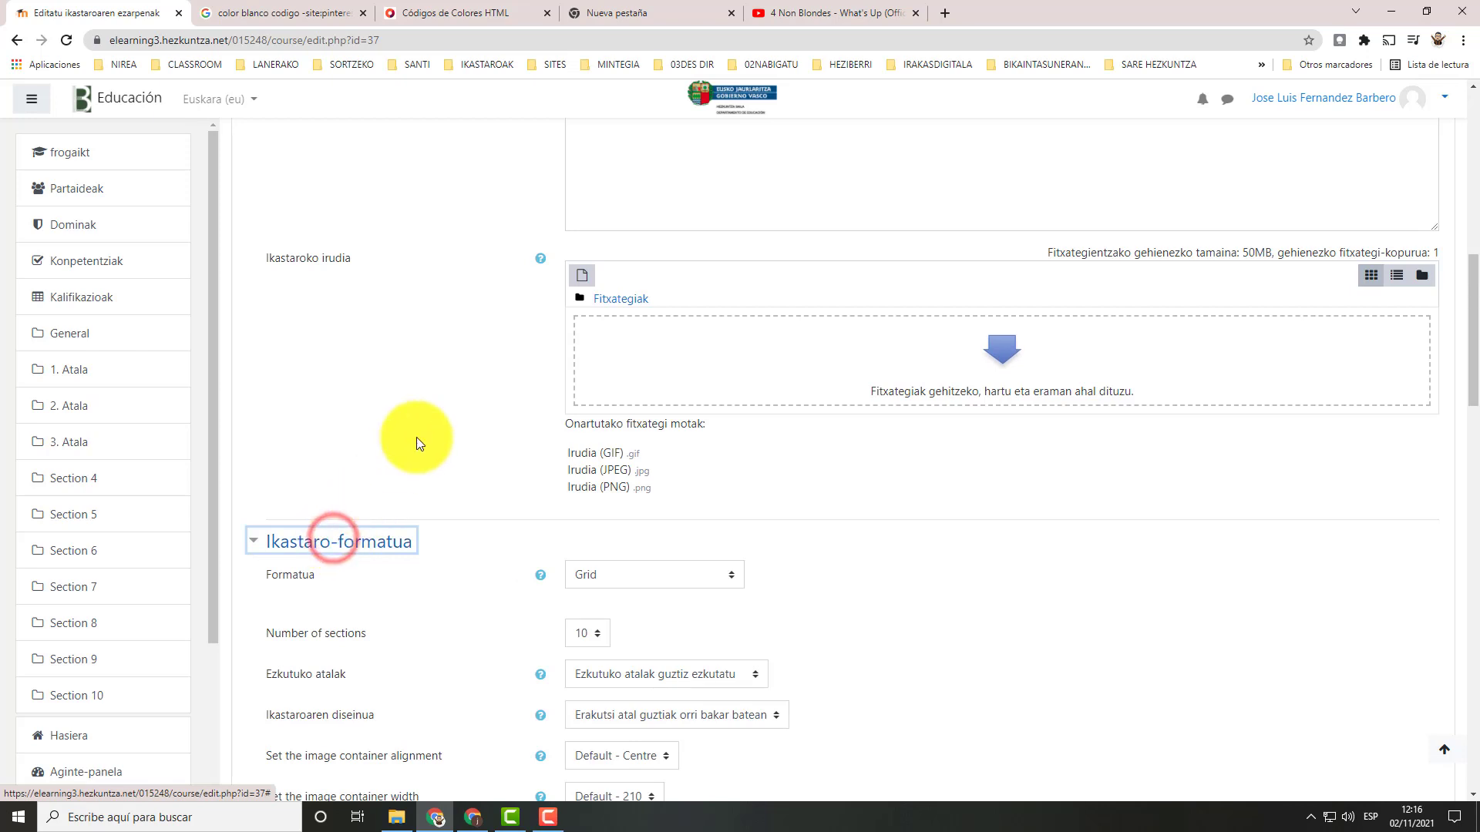
scroll(416, 437, down, 4)
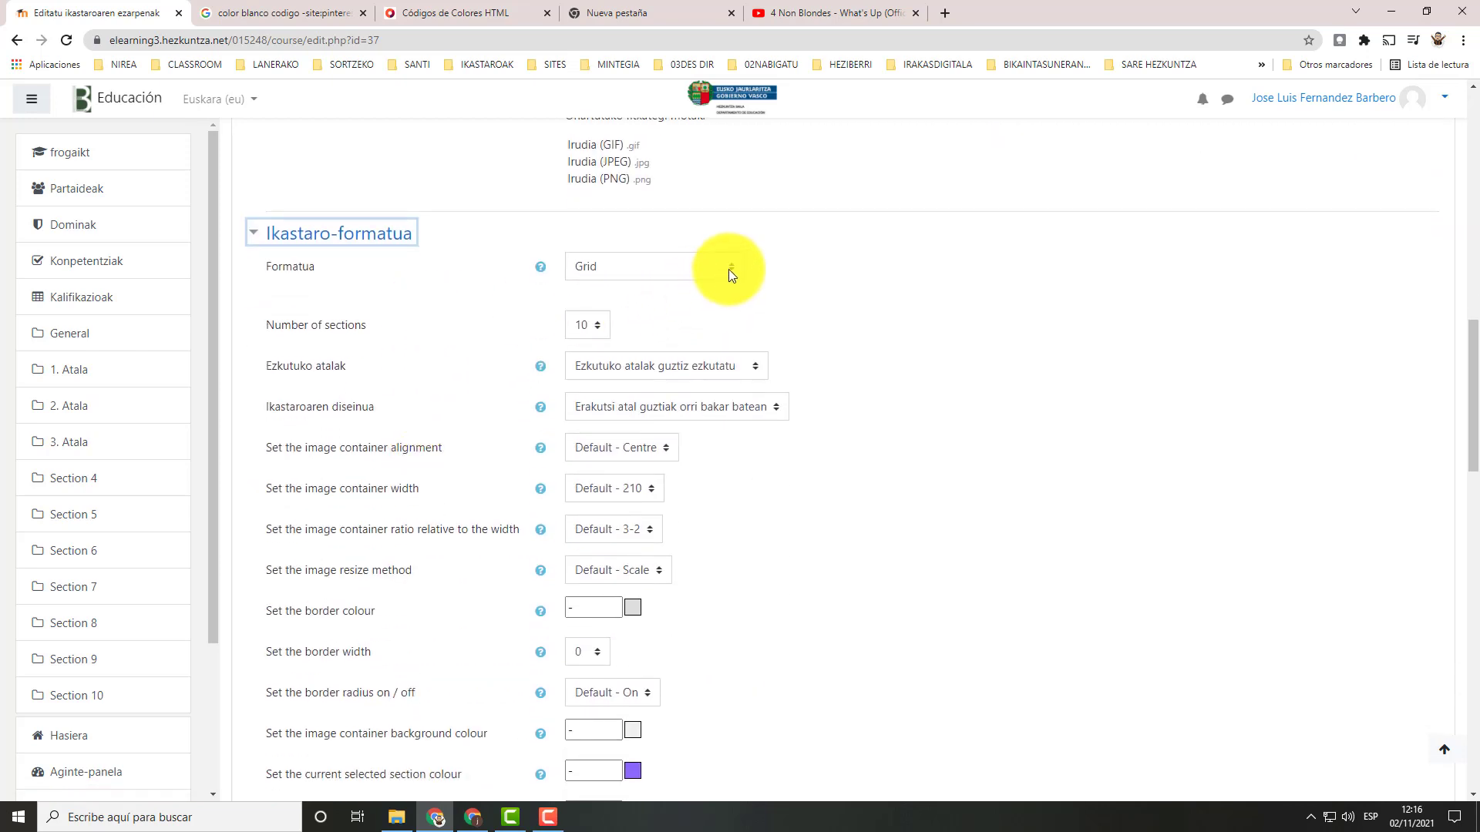
click(729, 270)
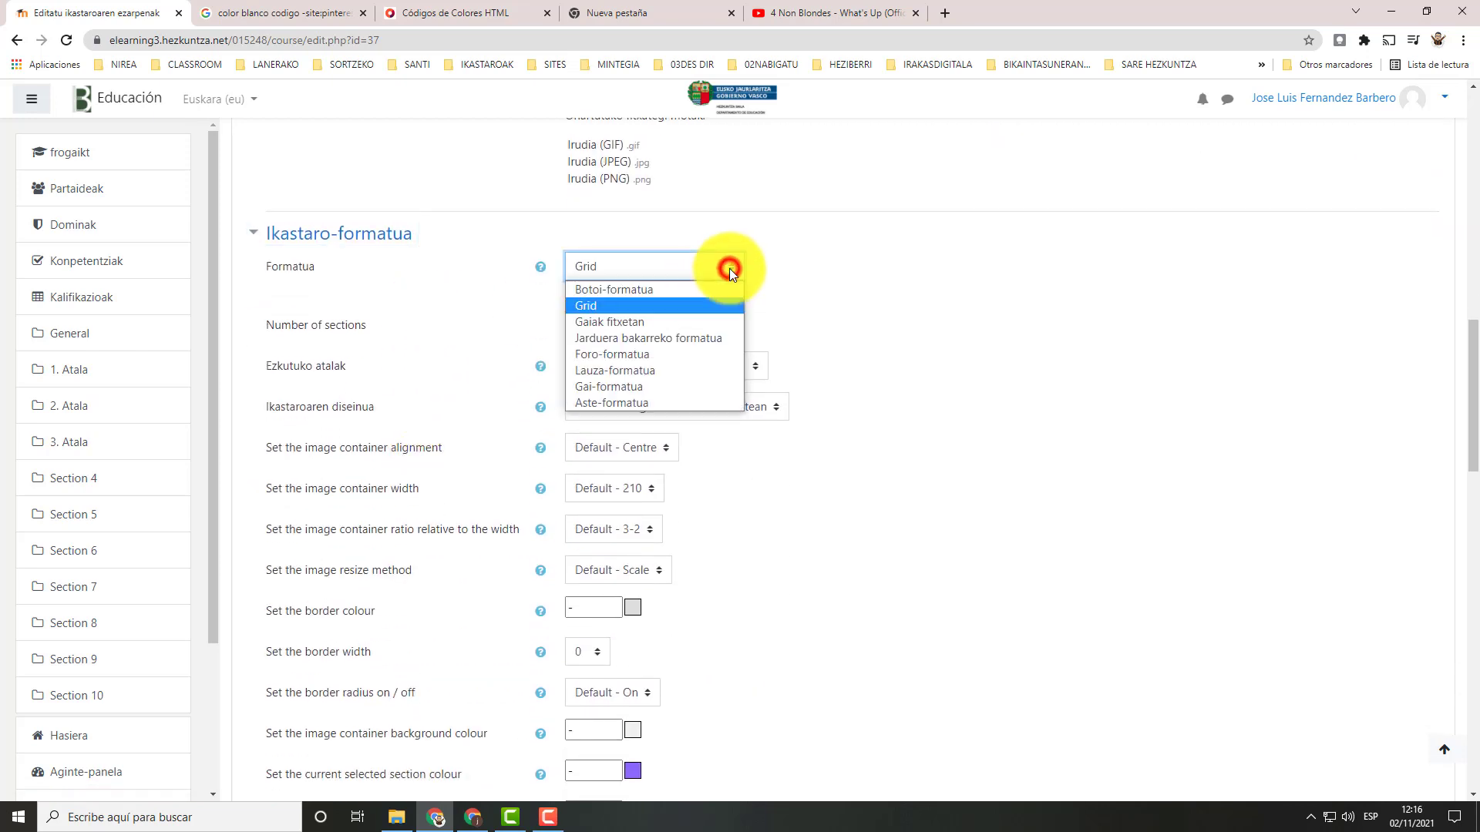
click(626, 320)
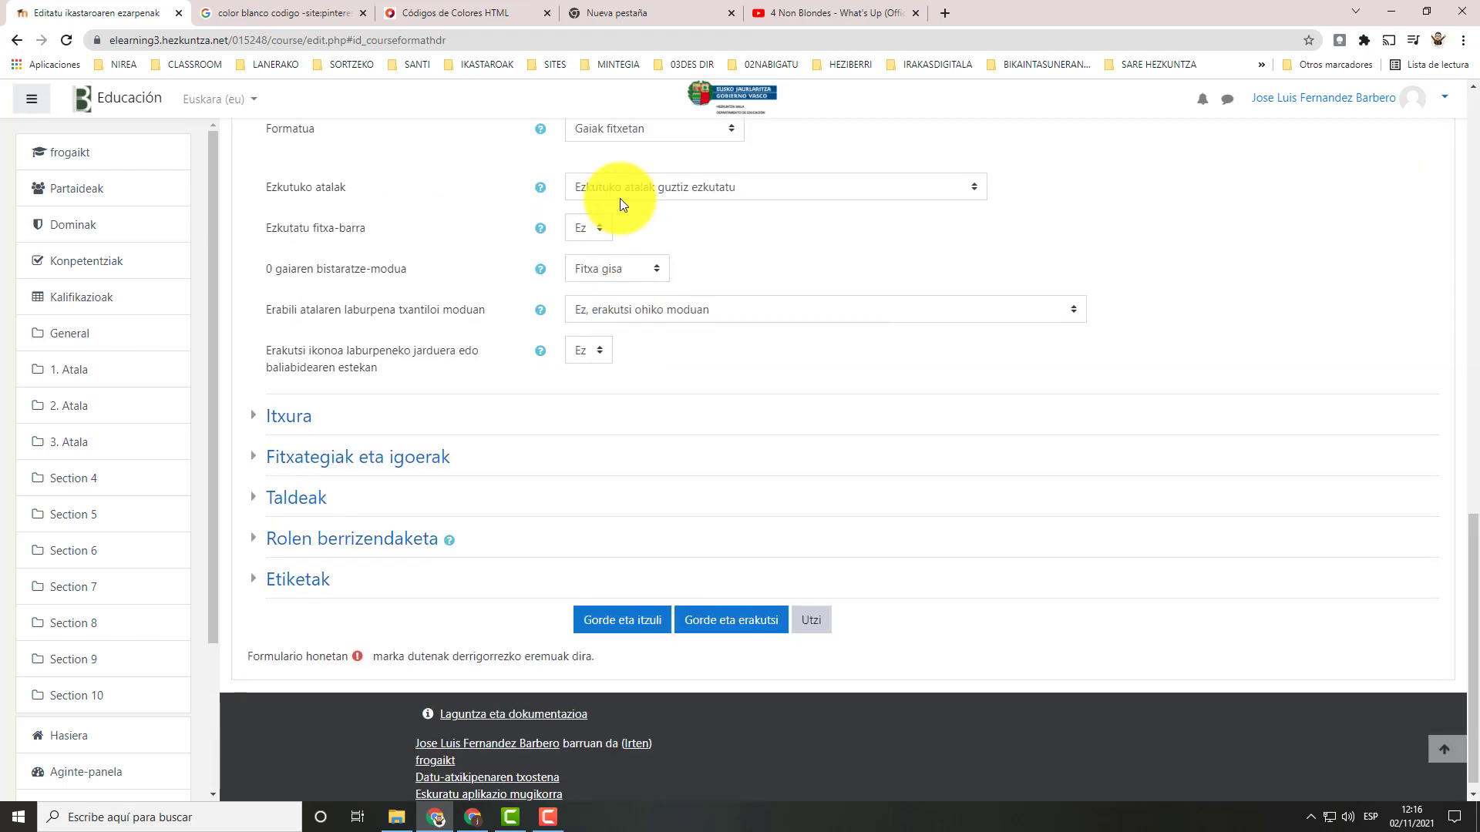
click(616, 627)
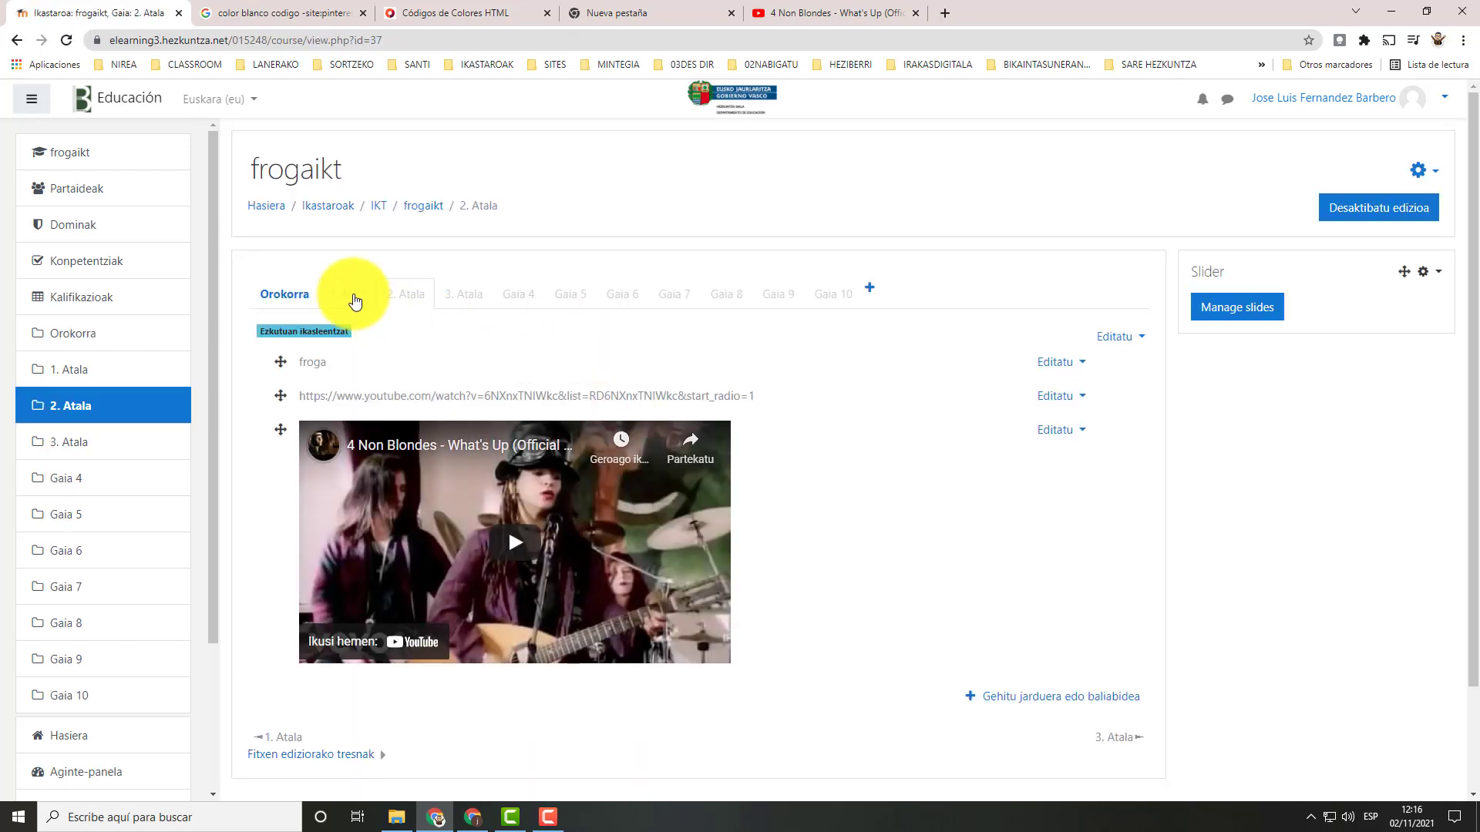
View the 1. Atala, 2. Atala, 3. Atala, Gaia 4 and Gaia 5 sections in turn with editing on
click(354, 298)
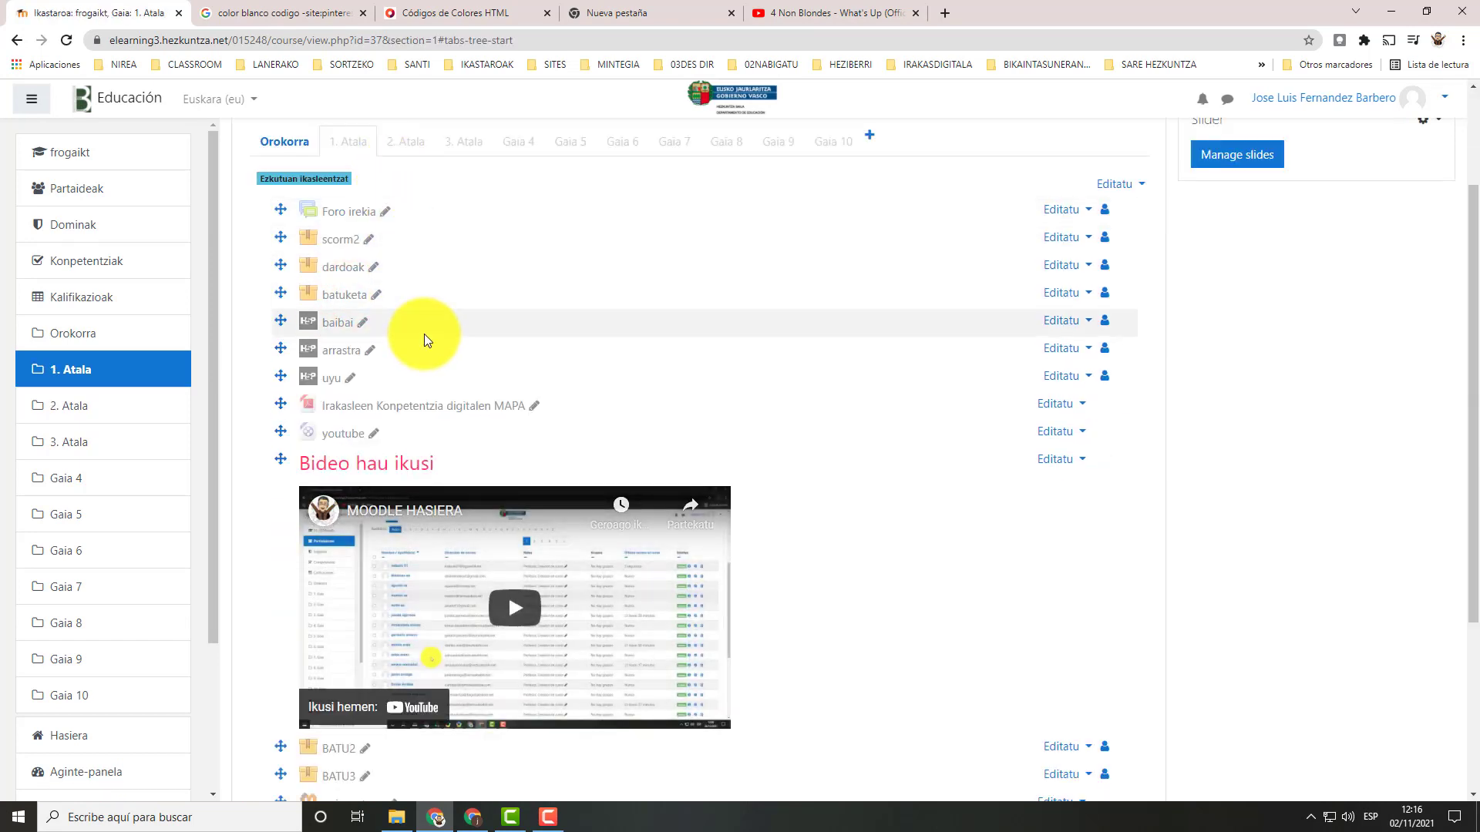
click(404, 295)
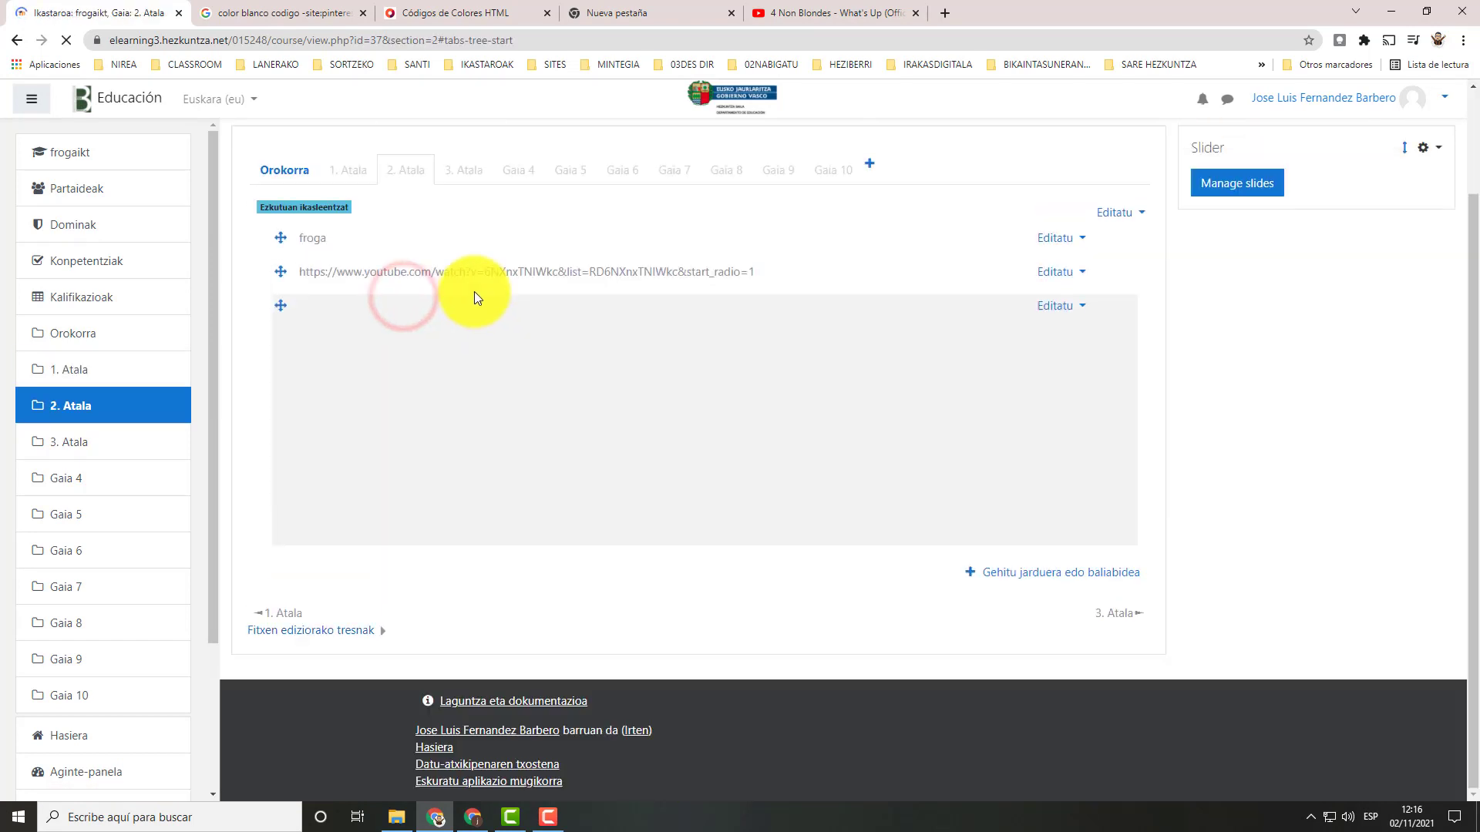
click(462, 168)
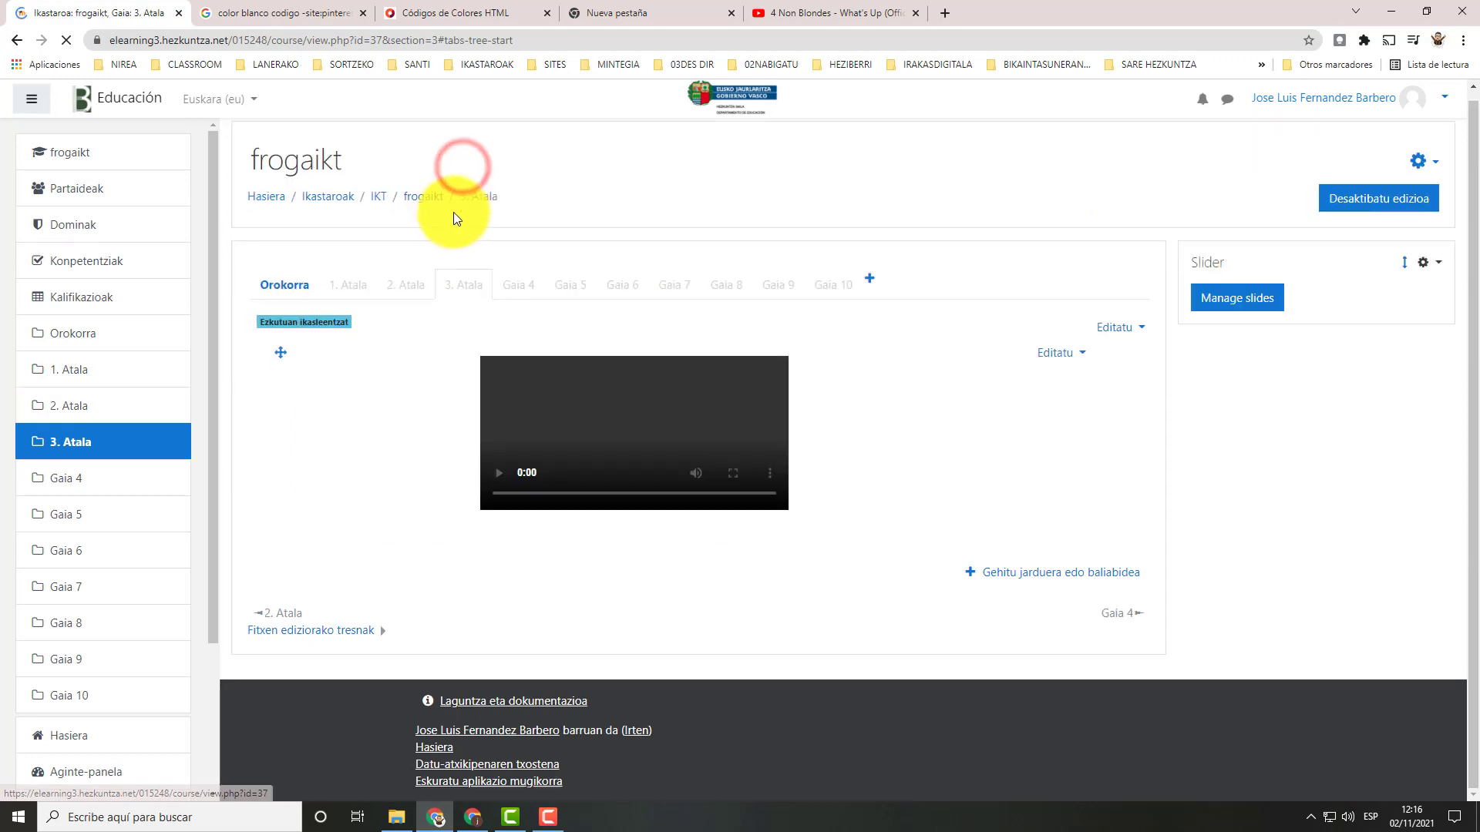
click(524, 268)
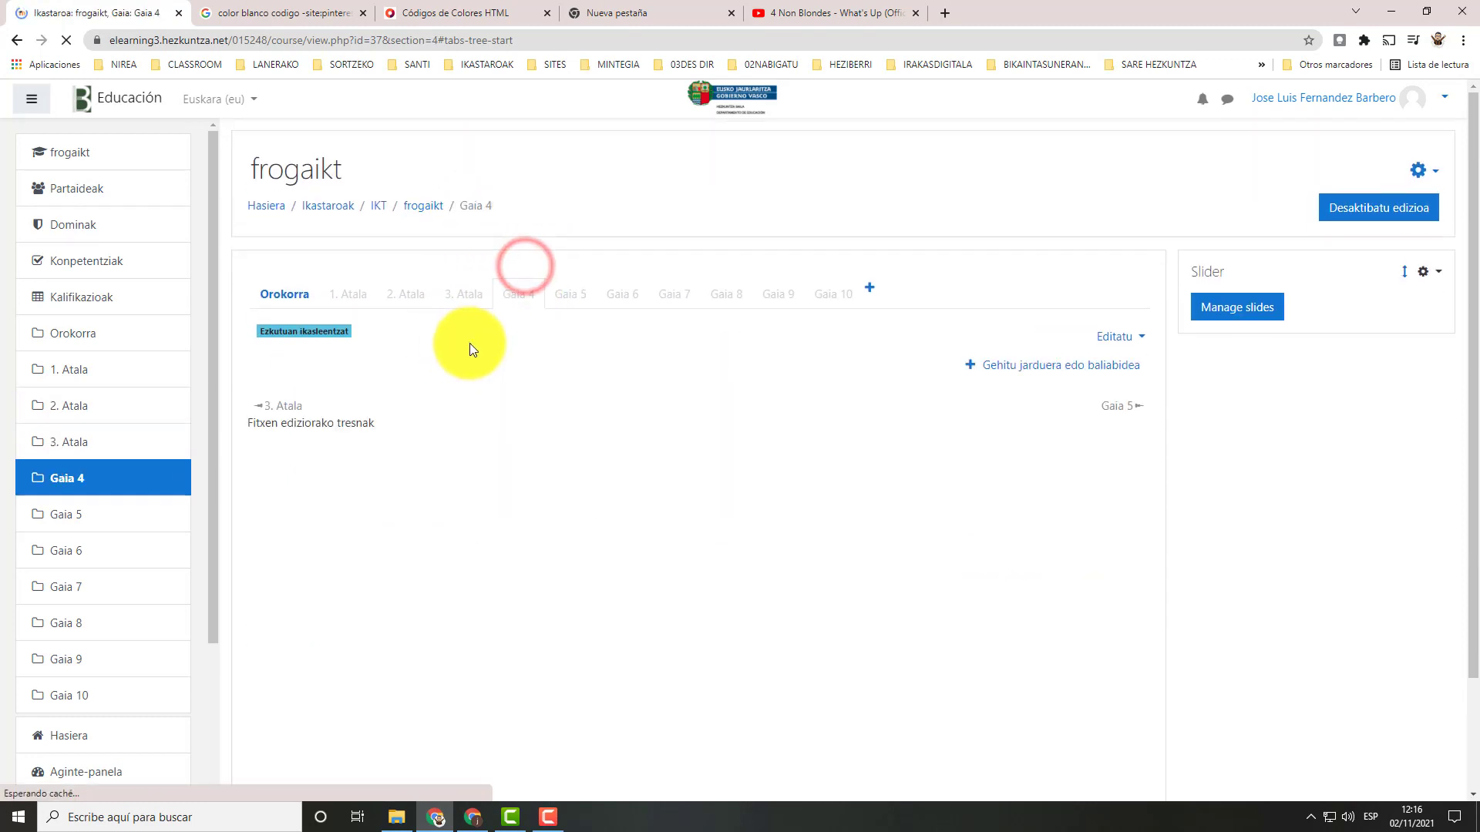
click(576, 299)
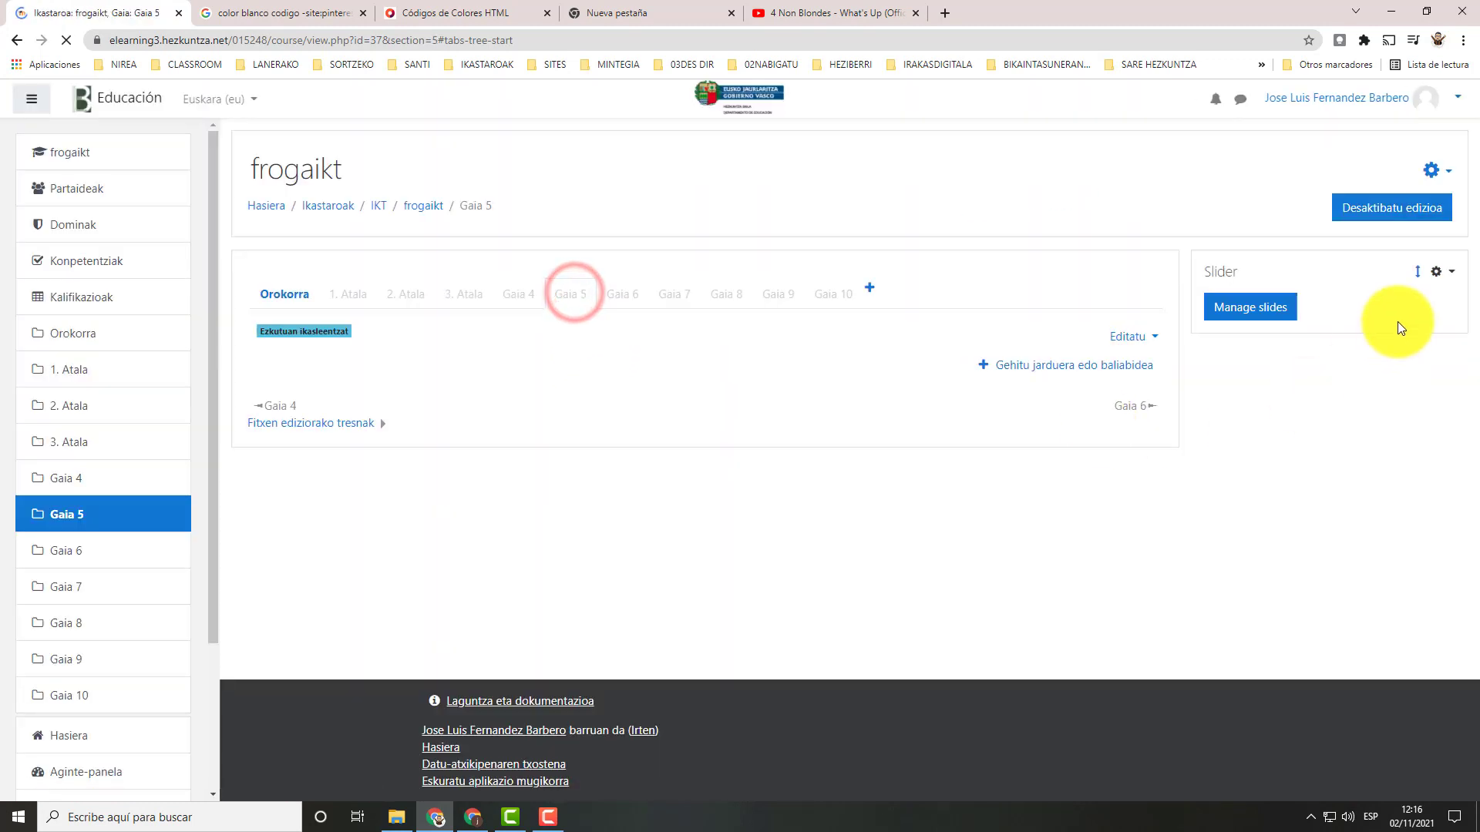
Turn editing mode off and view the 1. Atala, 2. Atala and 3. Atala sections as displayed
click(1403, 216)
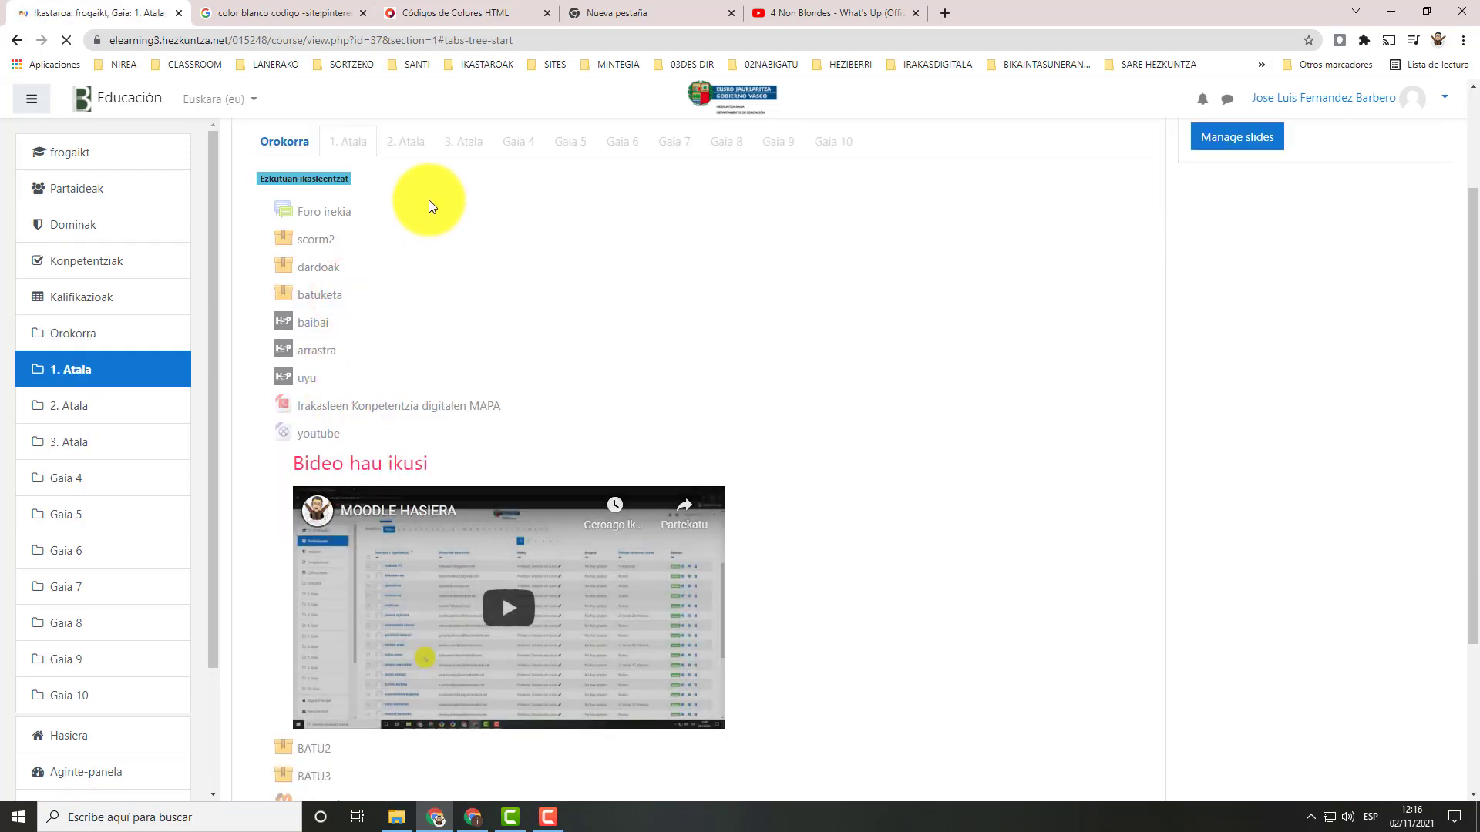
click(406, 141)
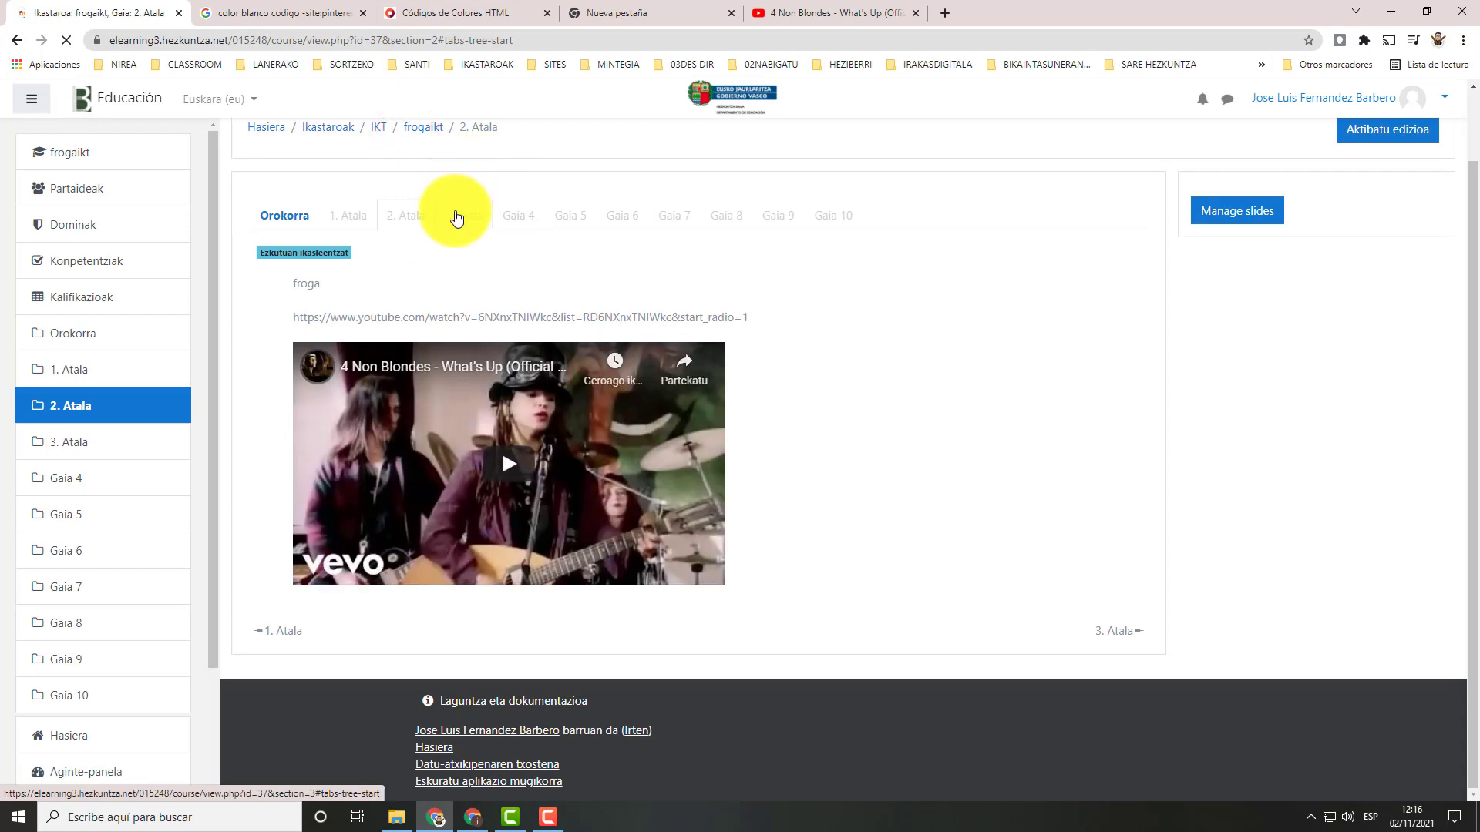
click(457, 216)
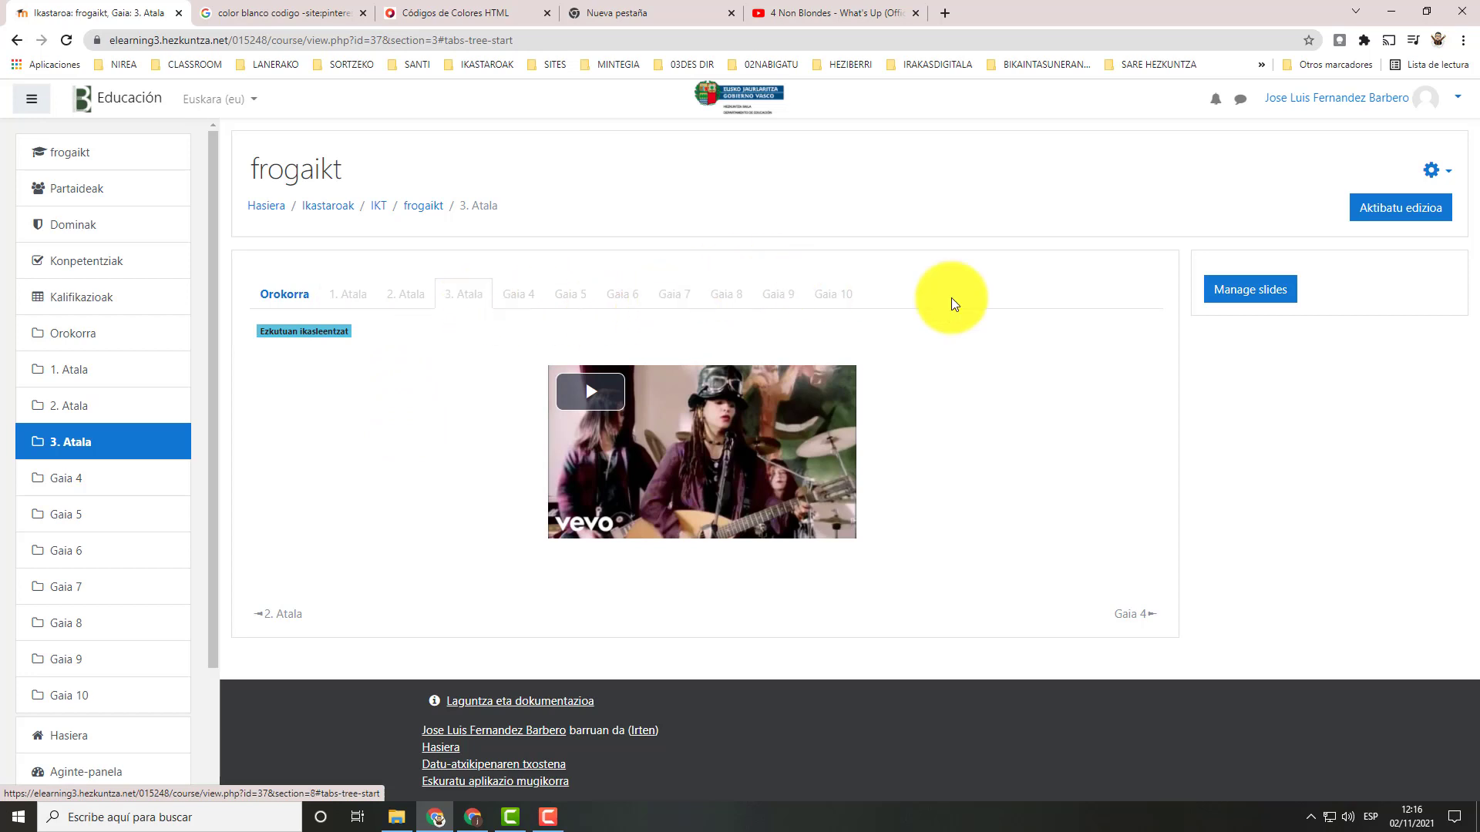
Reopen the course settings and review the available course formats, keeping Gaiak fitxetan
click(1442, 171)
click(1409, 202)
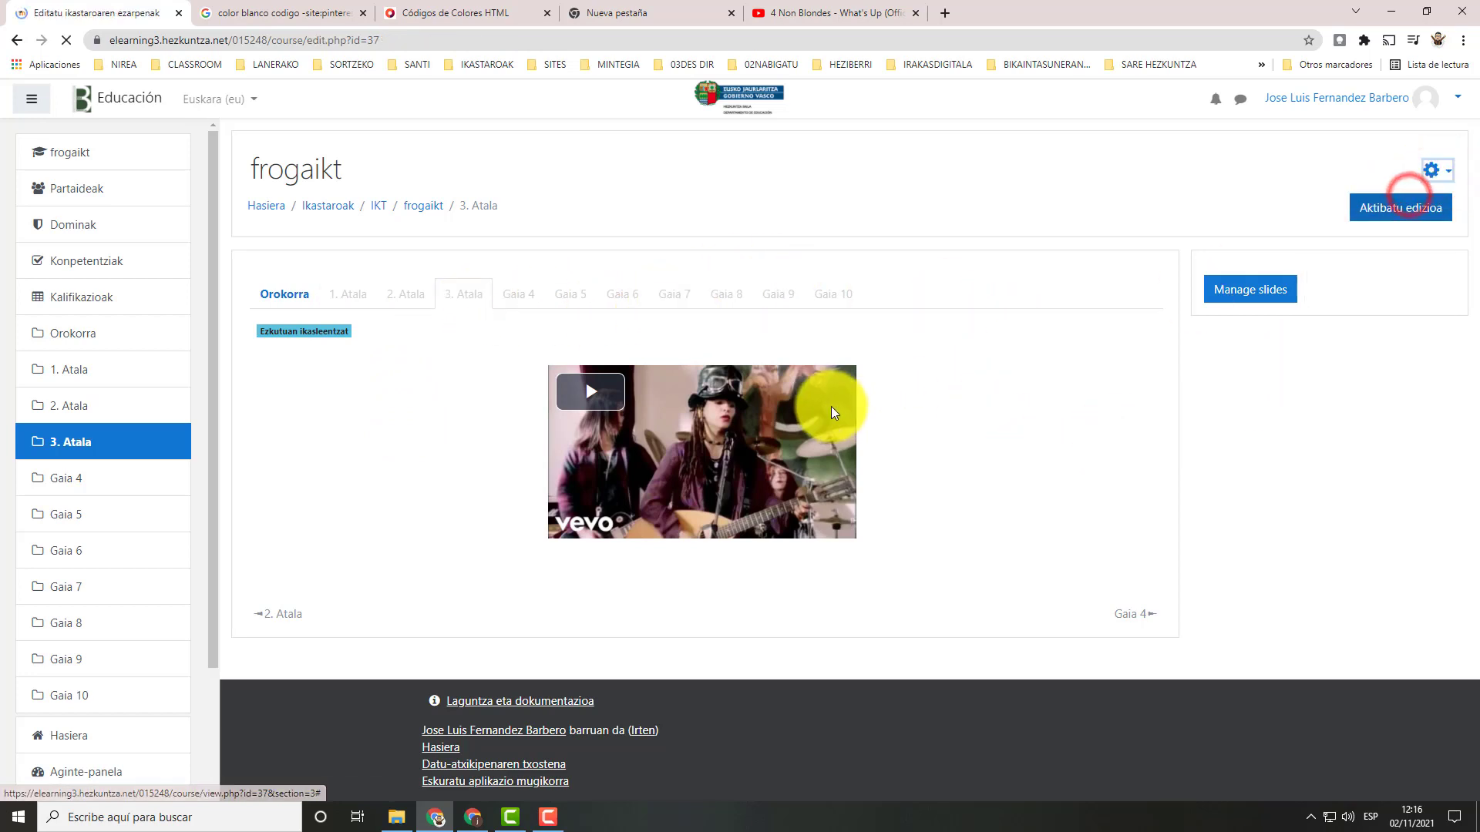
scroll(629, 453, down, 15)
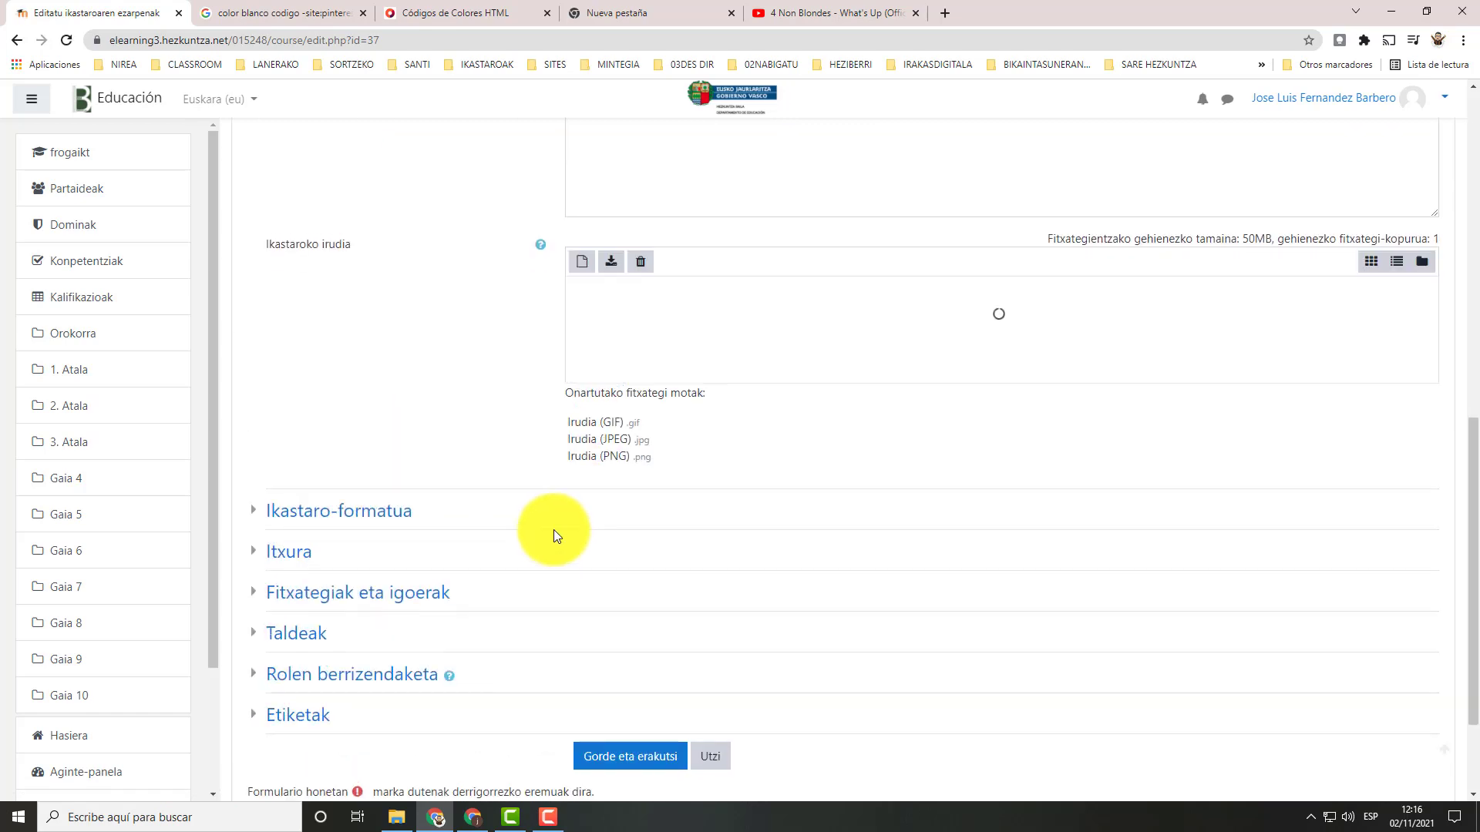
click(406, 364)
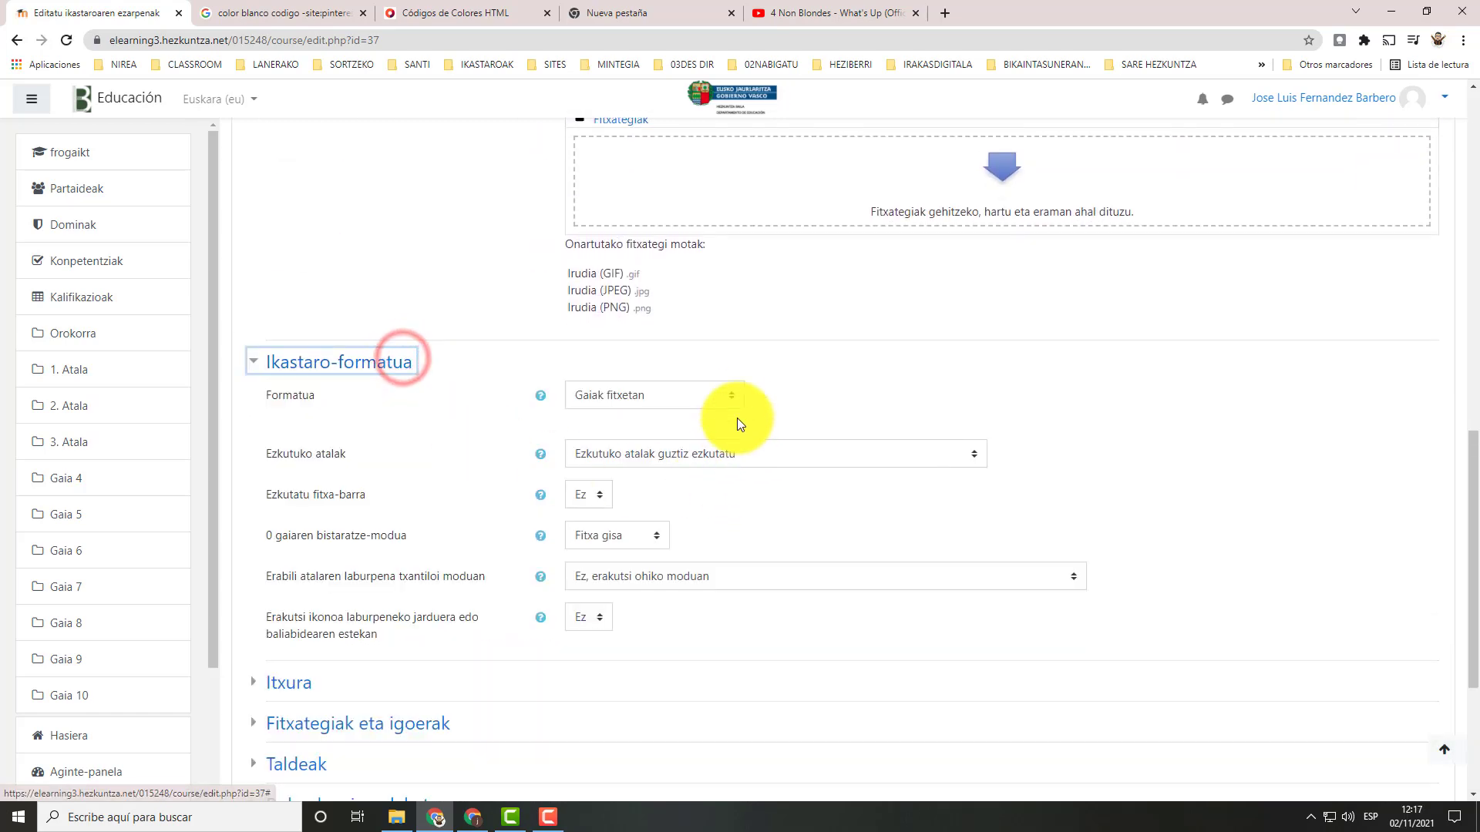
click(728, 396)
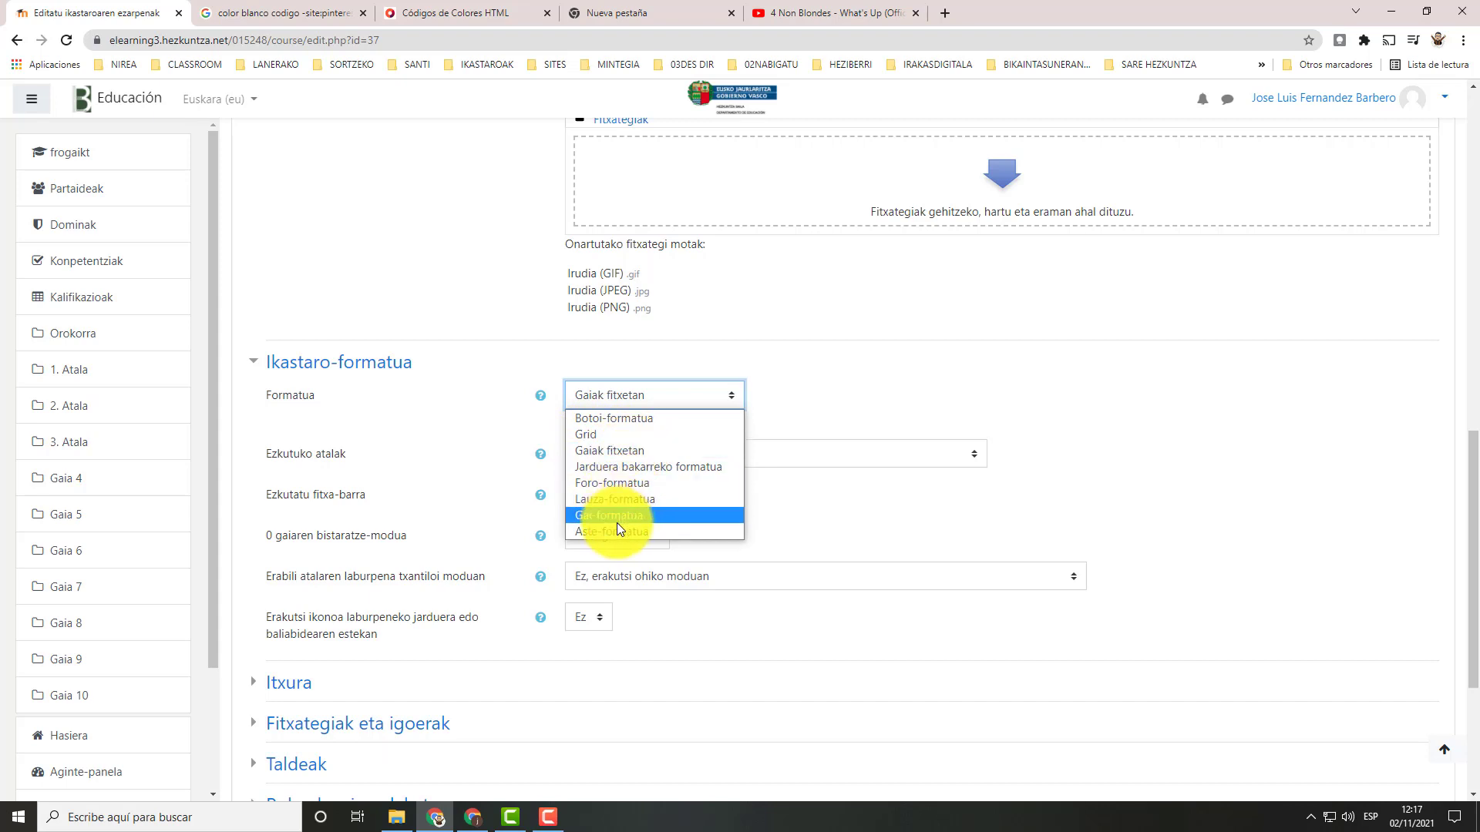
click(1117, 397)
Check the Itxura settings, collapse them again, and save the course settings to display the course
scroll(677, 451, down, 3)
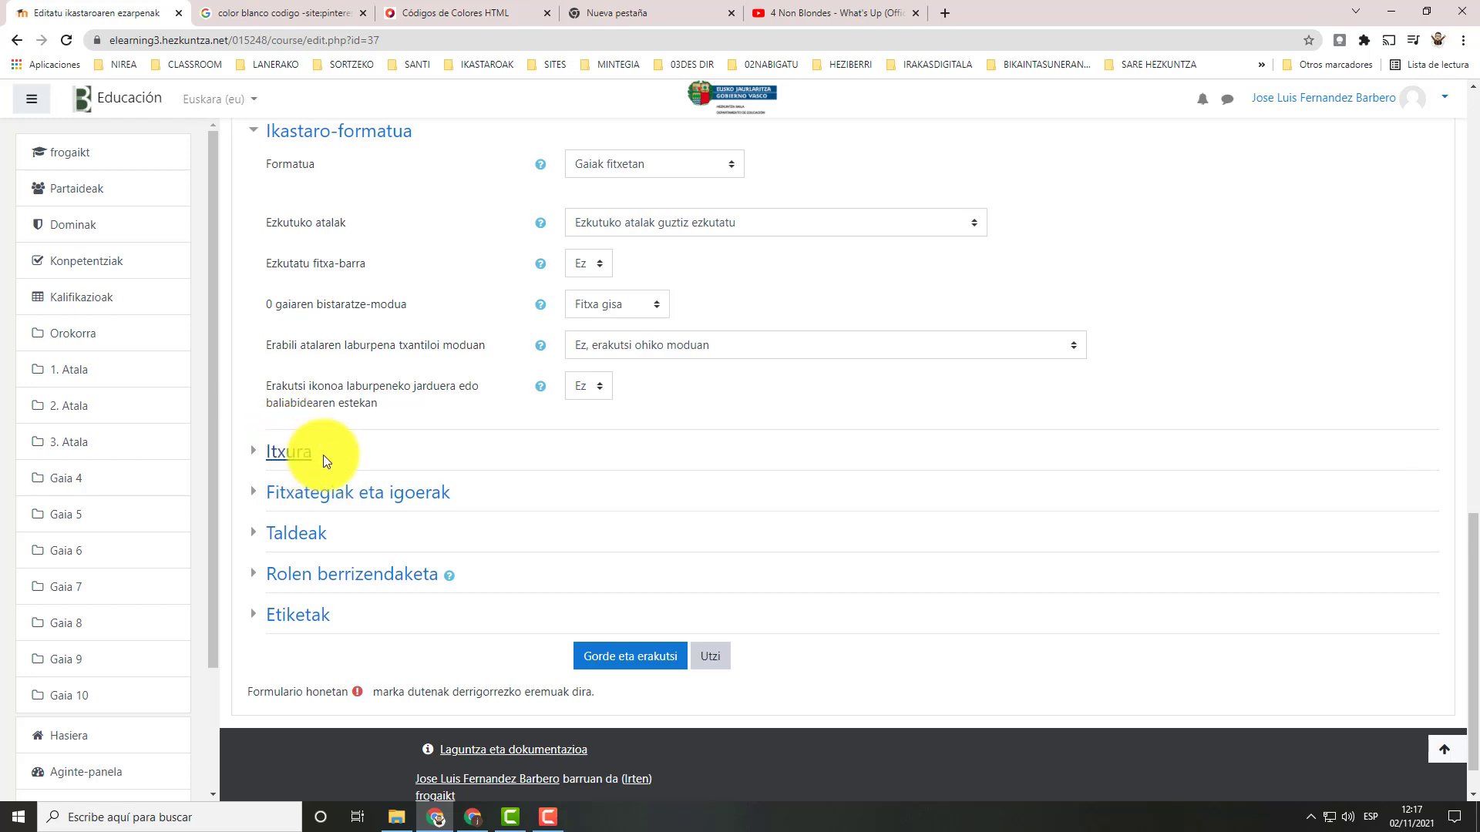
click(292, 456)
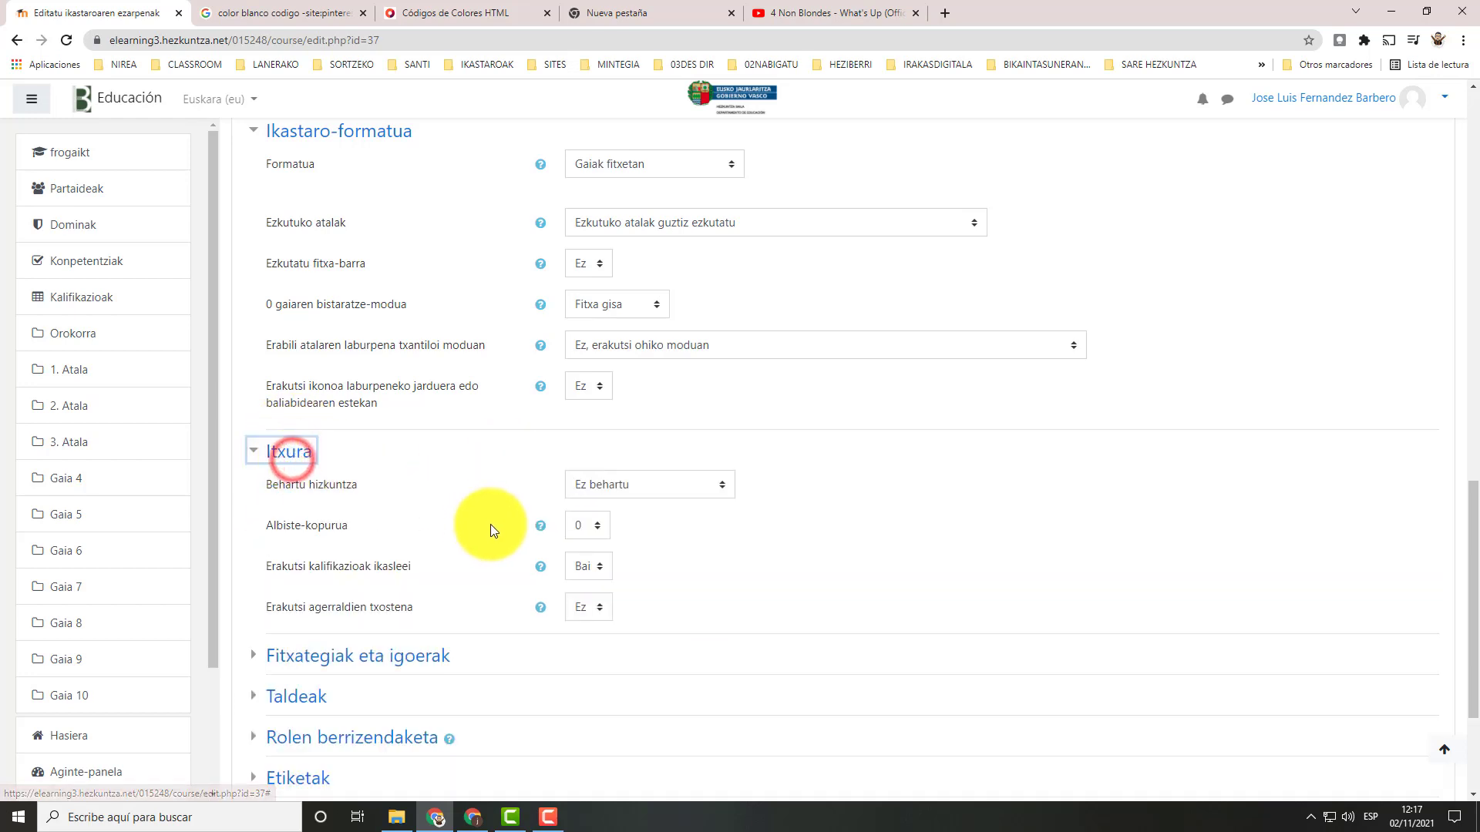
click(294, 453)
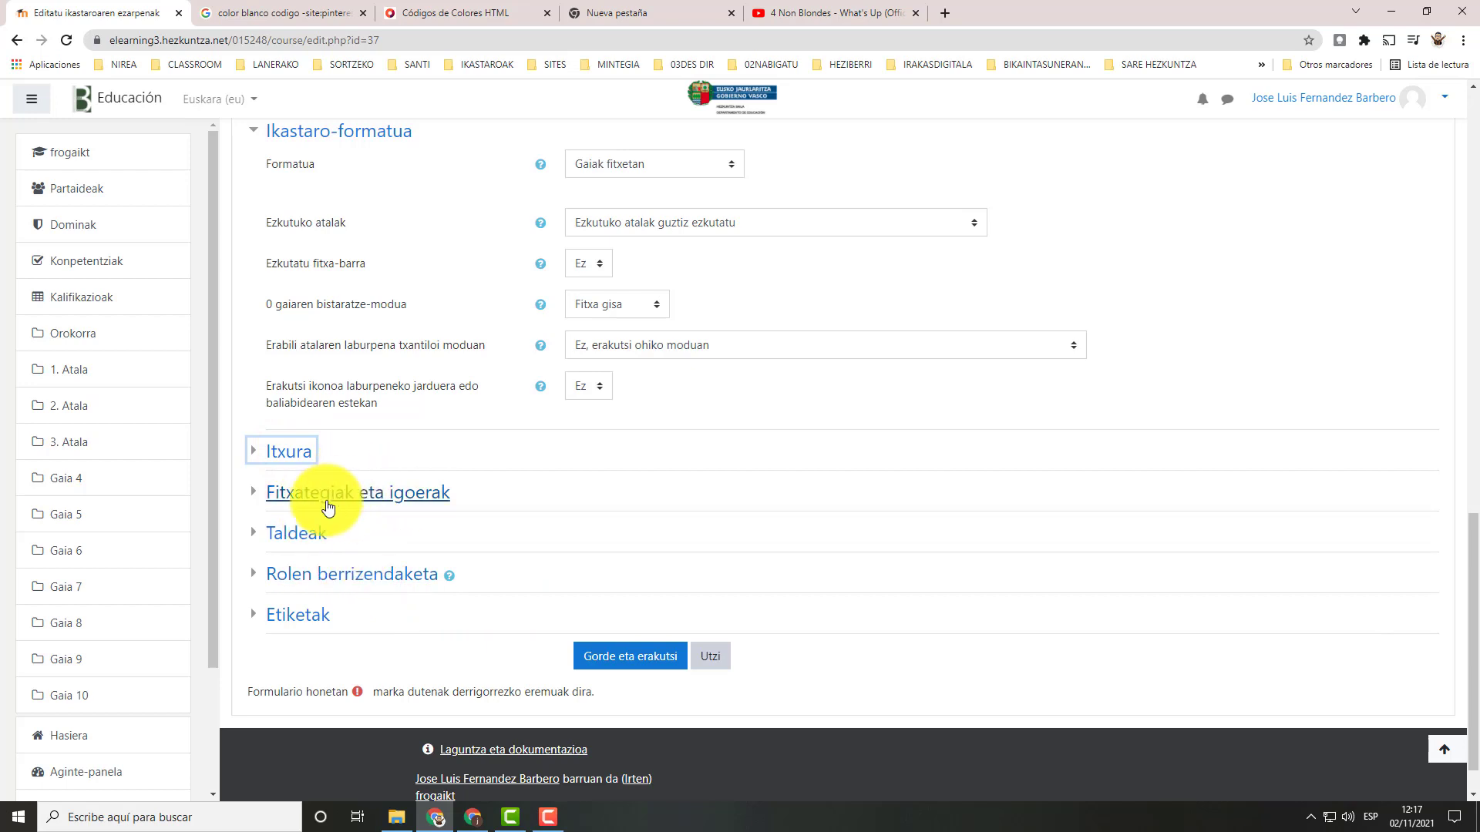
scroll(362, 540, up, 10)
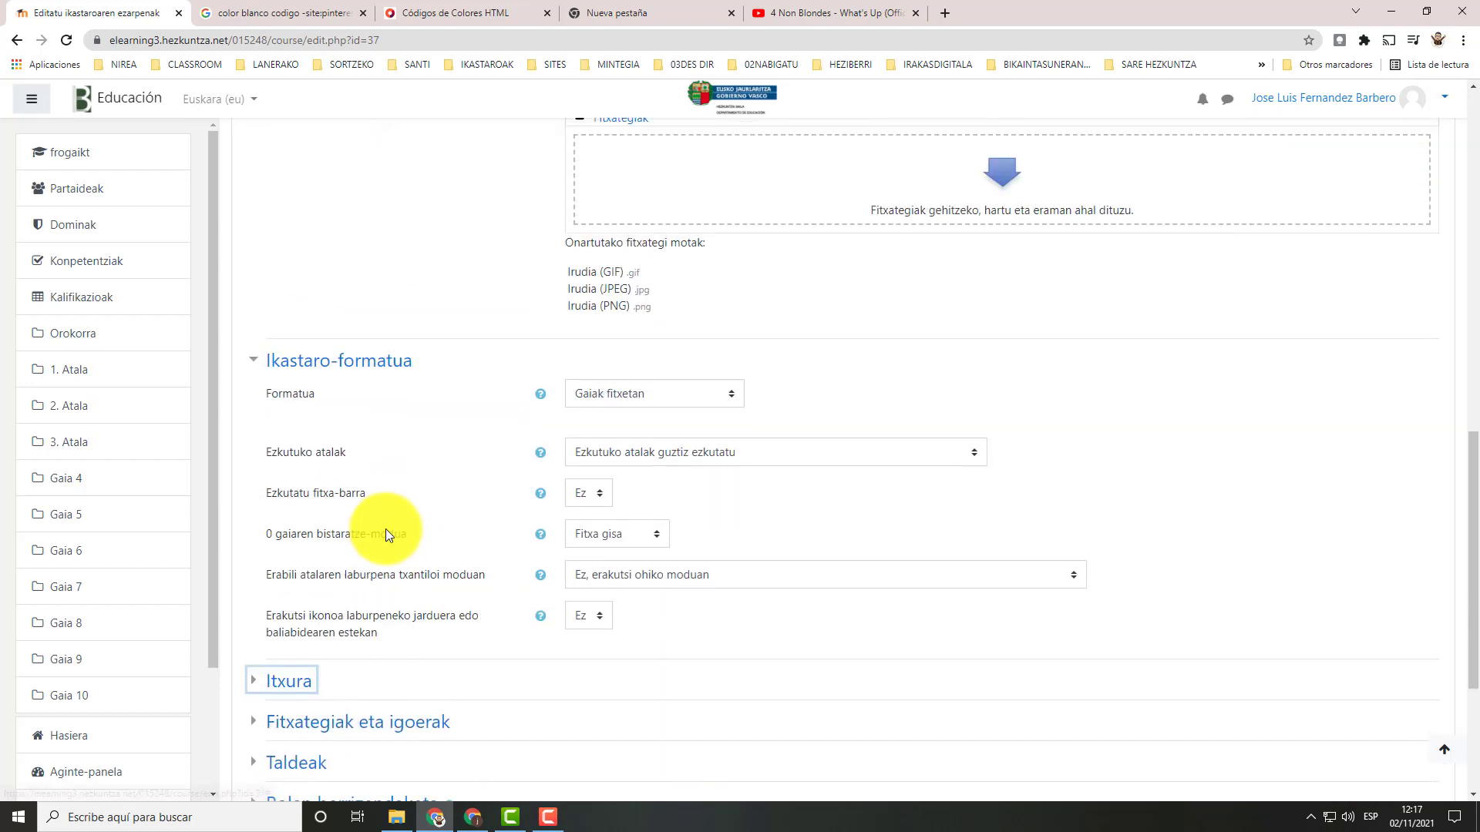
scroll(453, 532, down, 13)
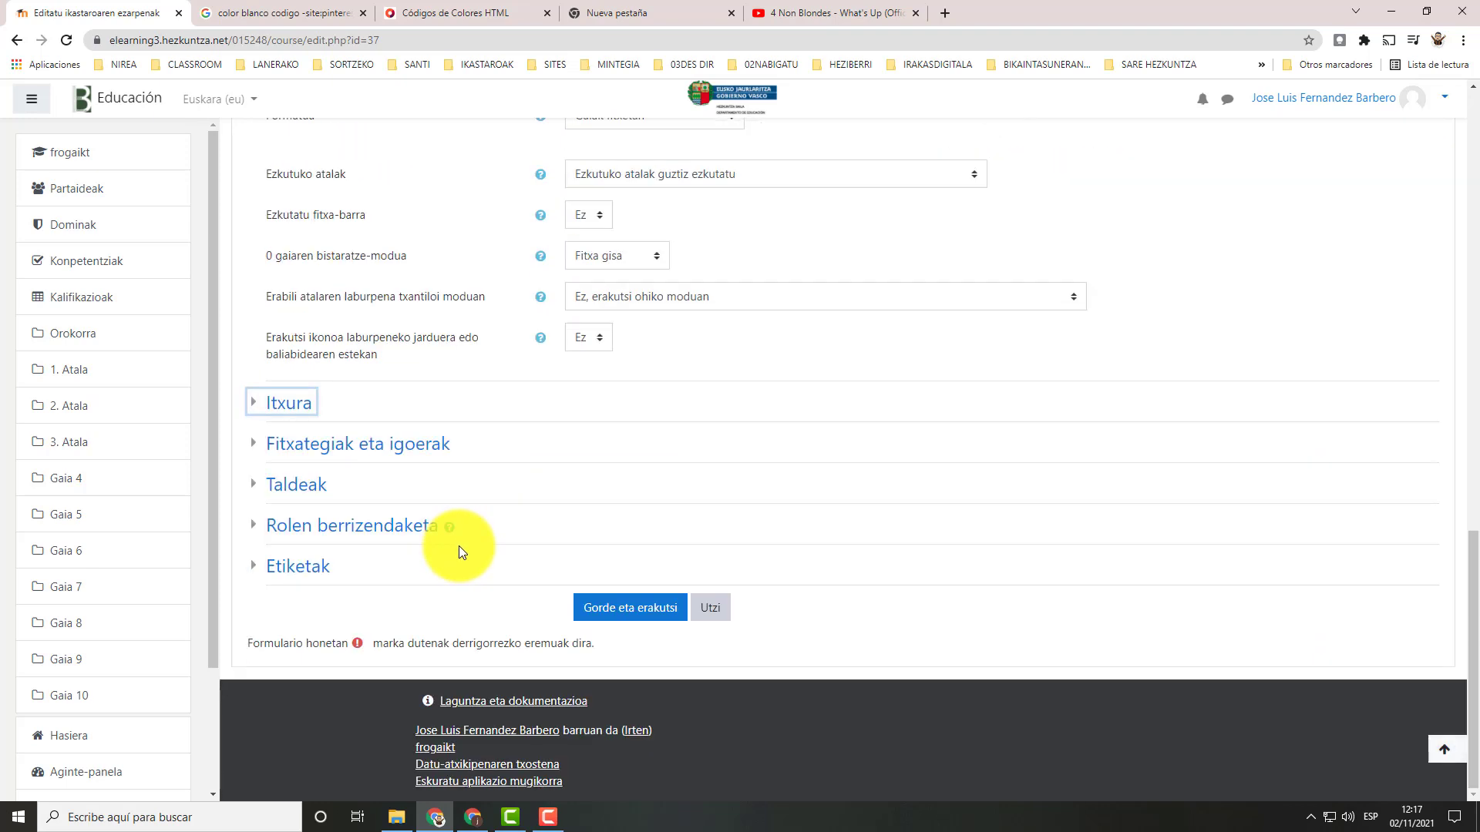
click(645, 612)
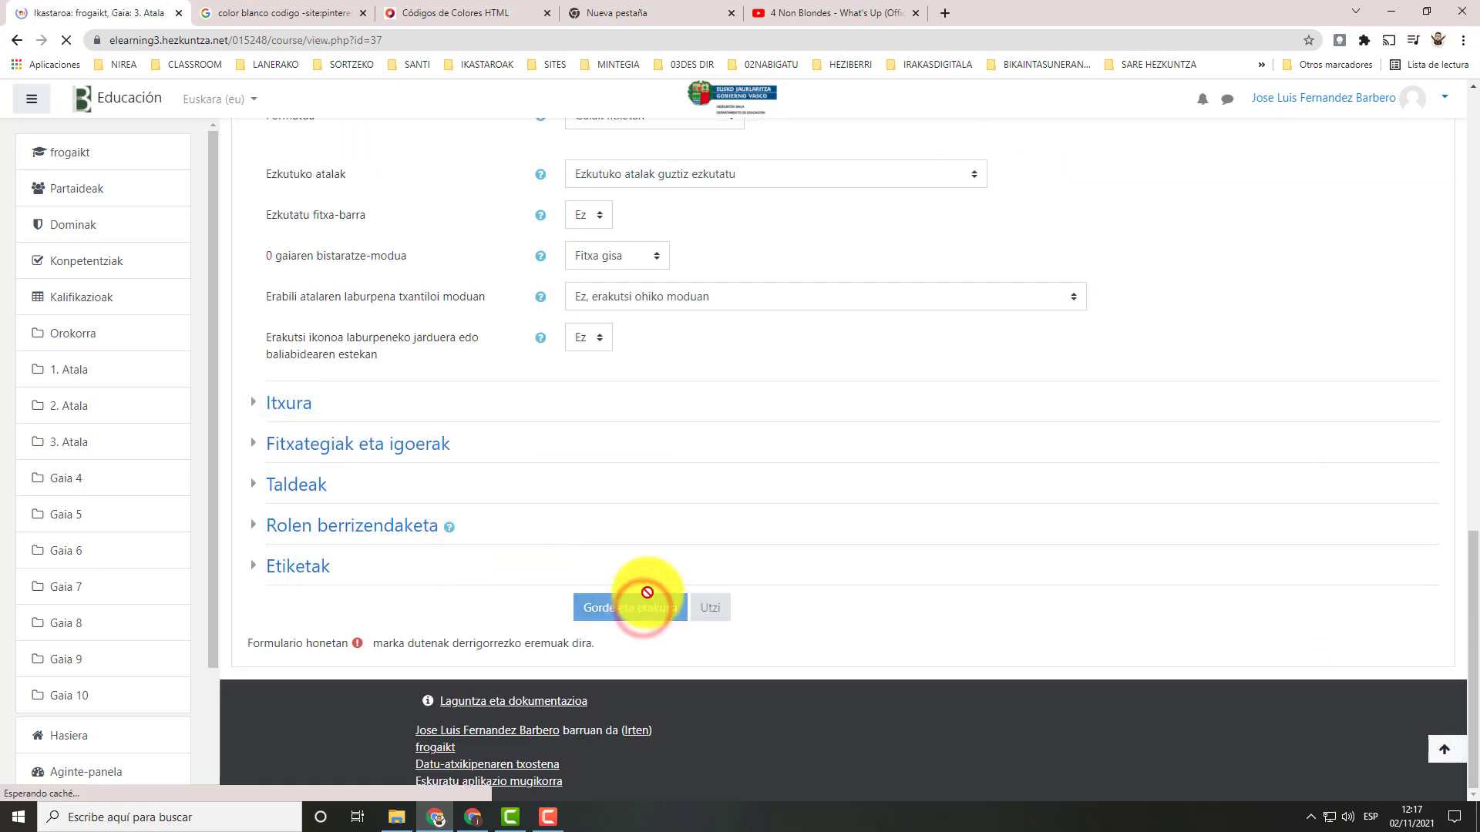